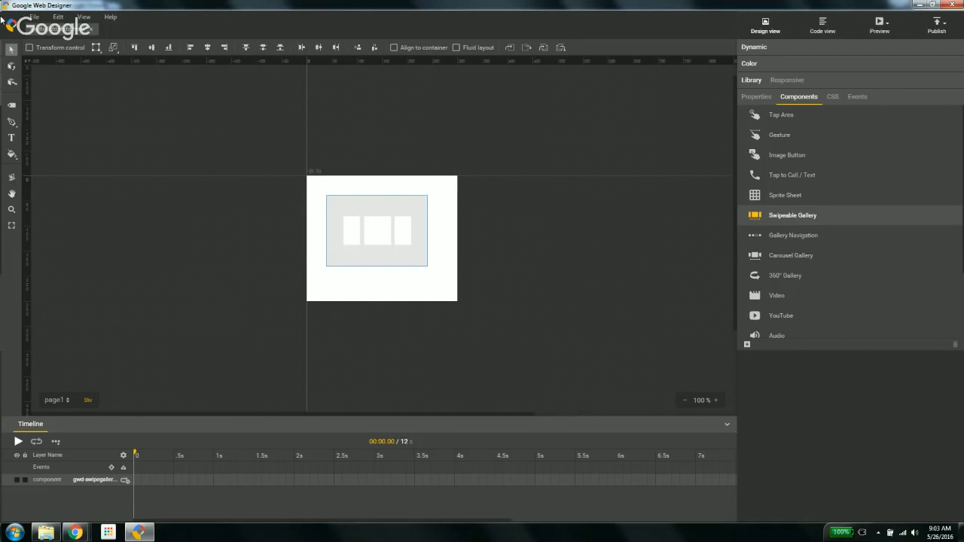
Step: Import babypic.jpg from the Desktop mess folder onto the stage, then undo its placement
click(33, 18)
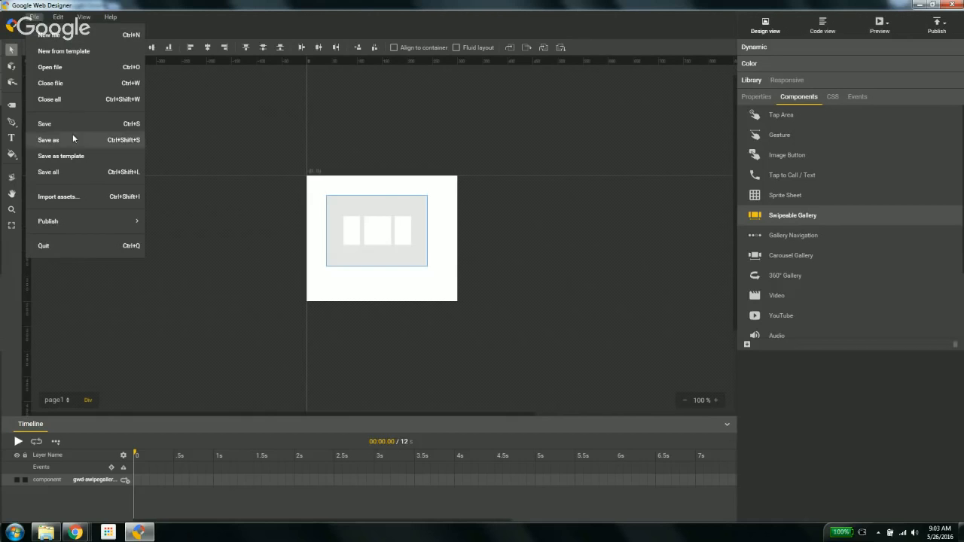
click(45, 197)
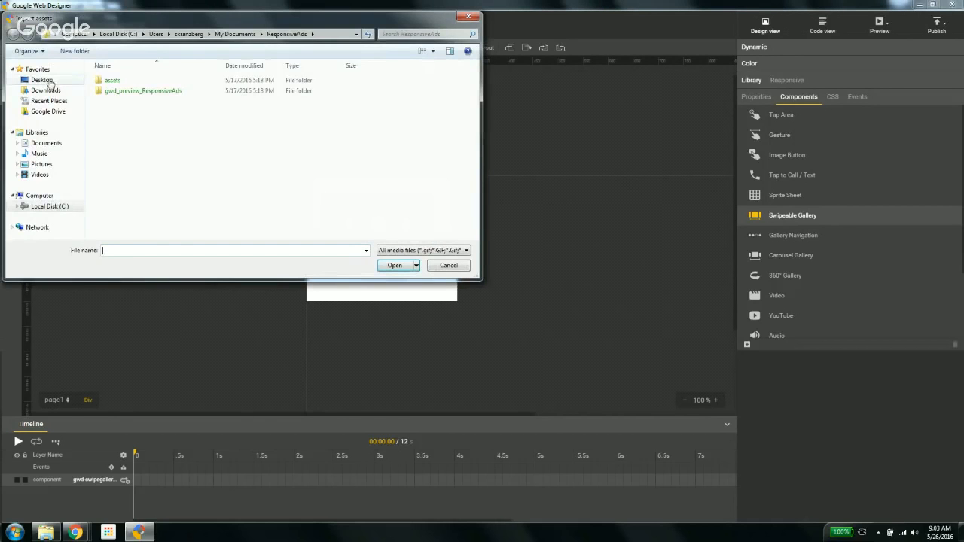
click(48, 81)
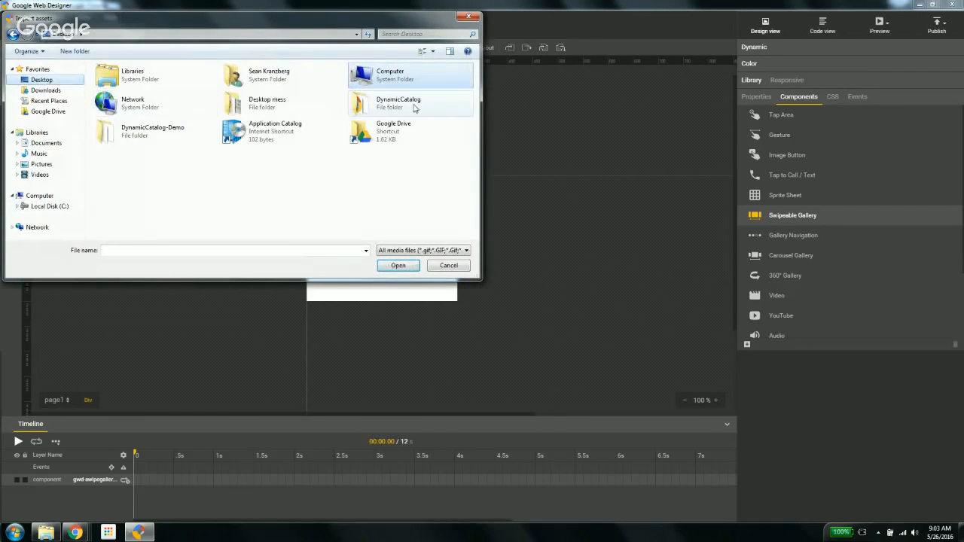
double_click(267, 96)
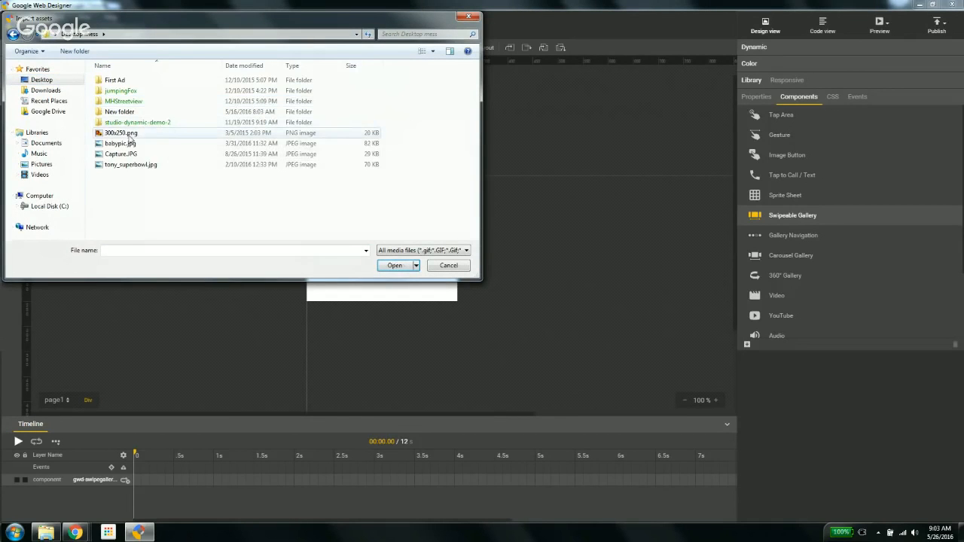
click(122, 144)
click(407, 269)
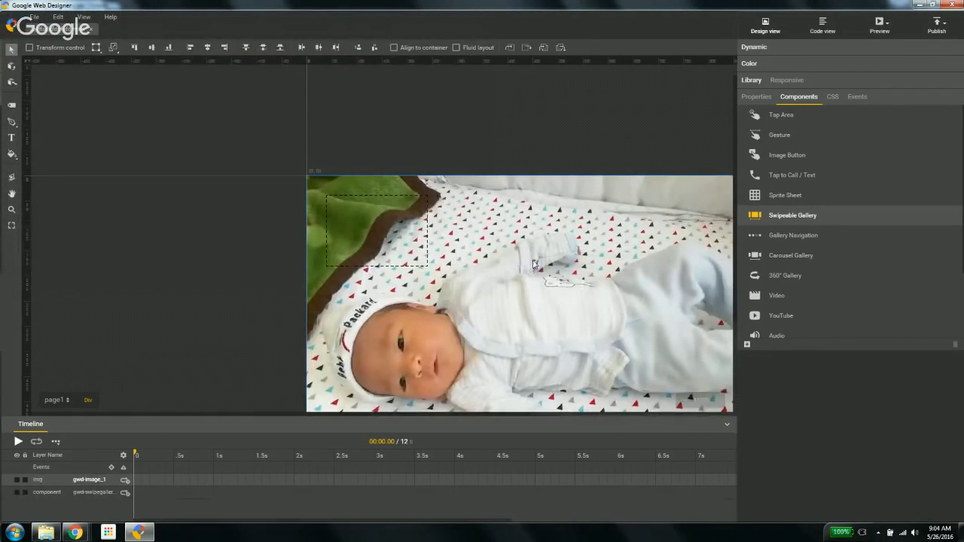
key(ctrl+z)
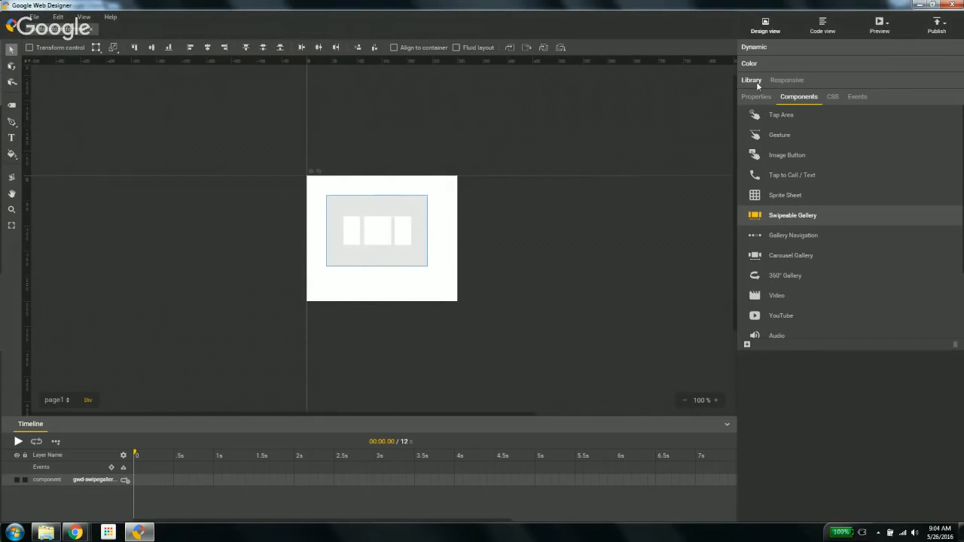
Step: Add babypic.jpg from the Desktop mess folder as the swipeable gallery's image
click(753, 97)
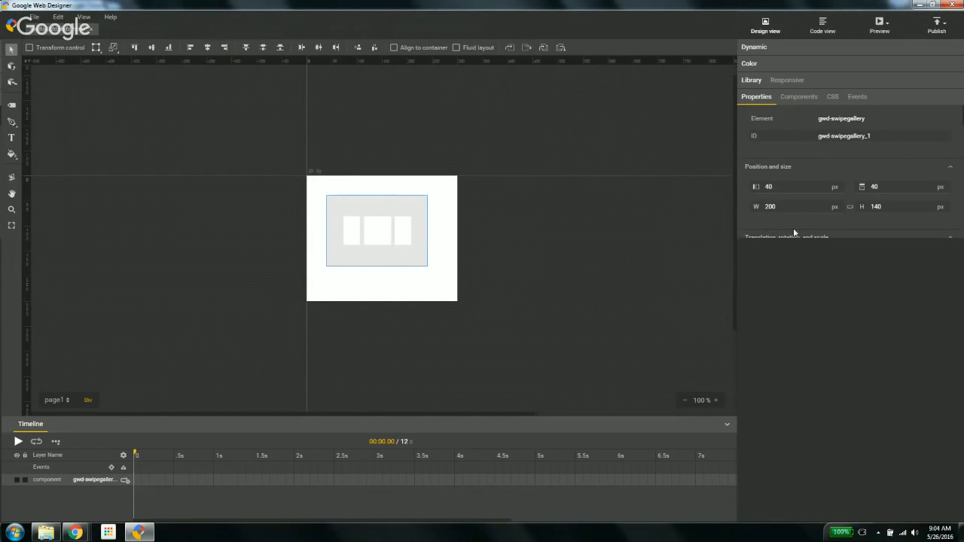
click(950, 238)
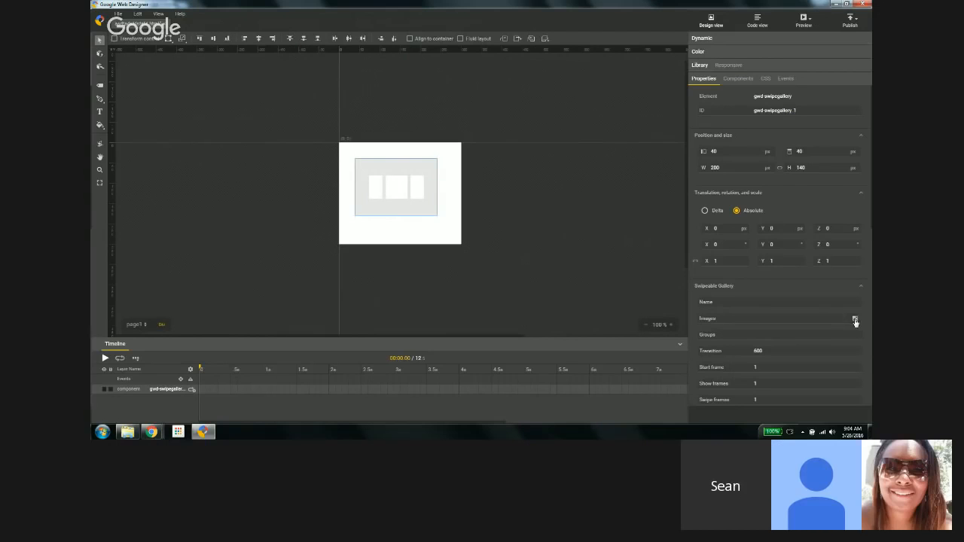
click(942, 393)
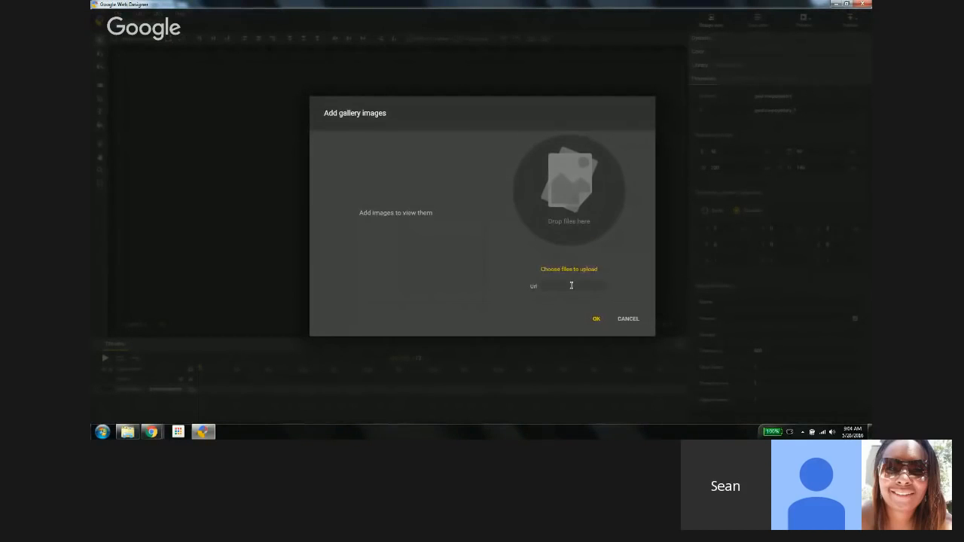
click(565, 285)
click(568, 270)
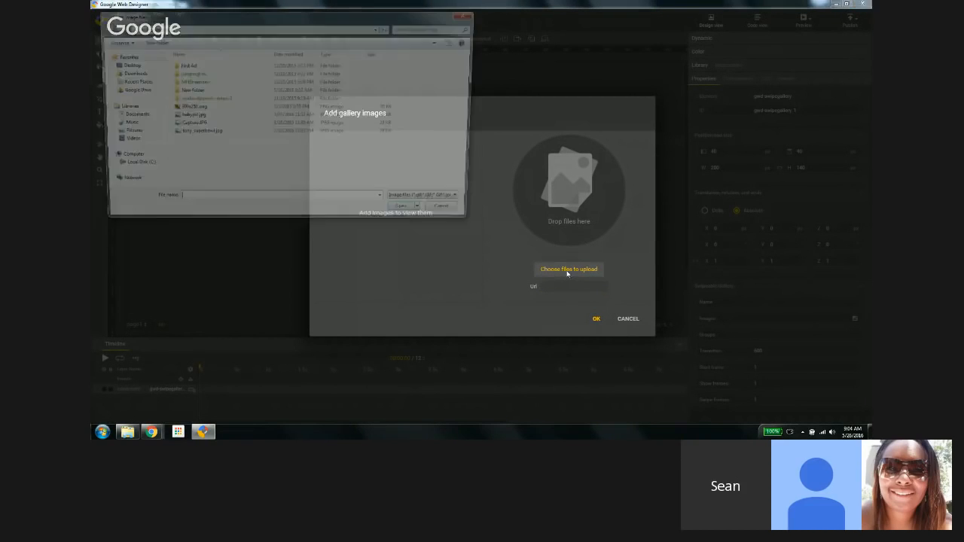
click(186, 117)
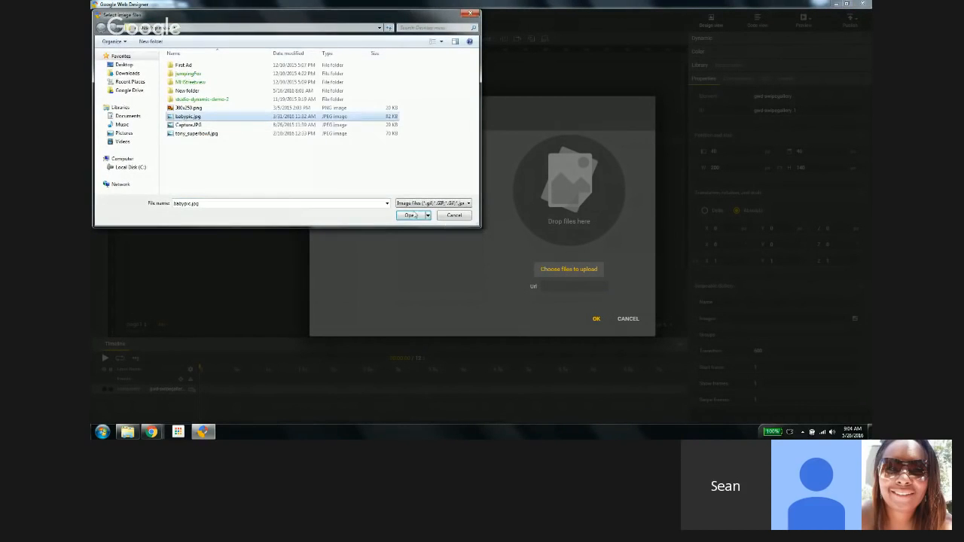
click(410, 215)
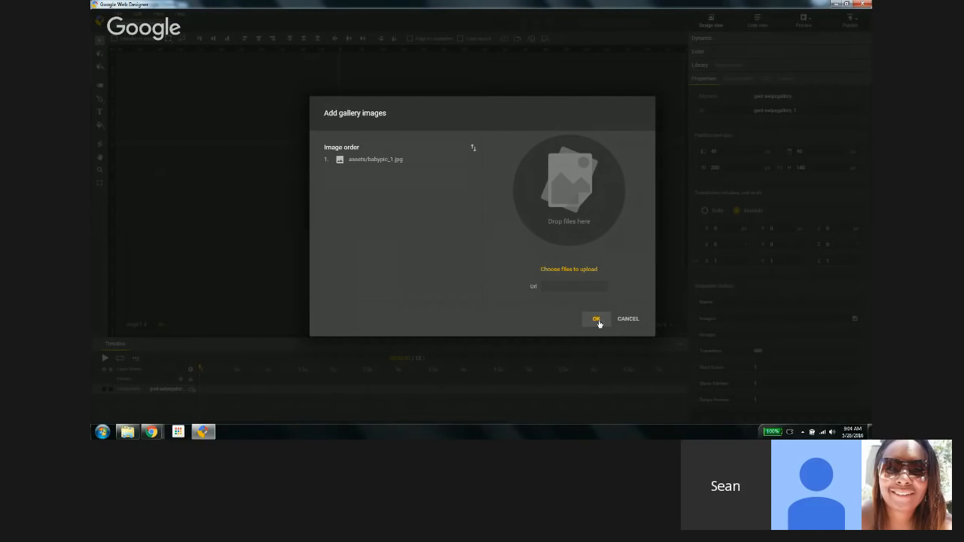
click(597, 320)
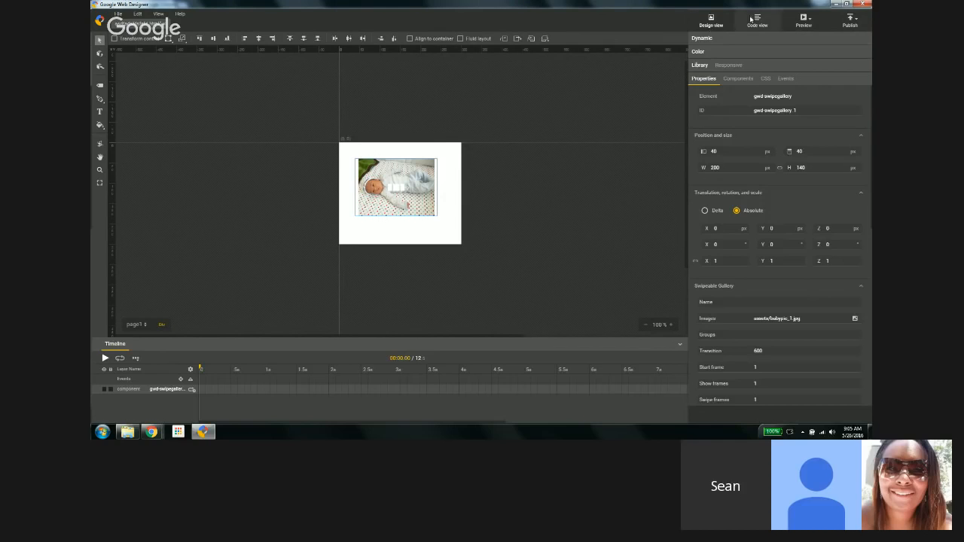
click(853, 23)
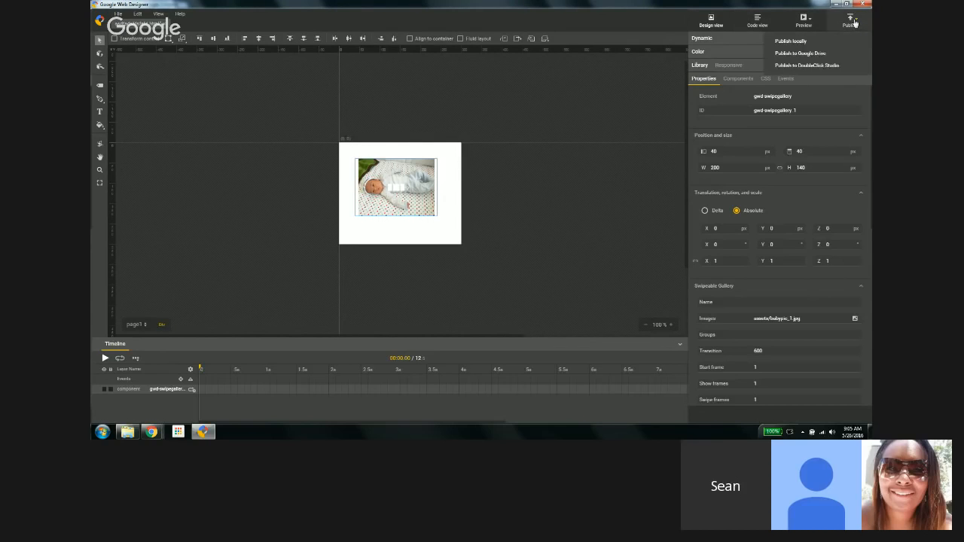
click(806, 21)
click(761, 24)
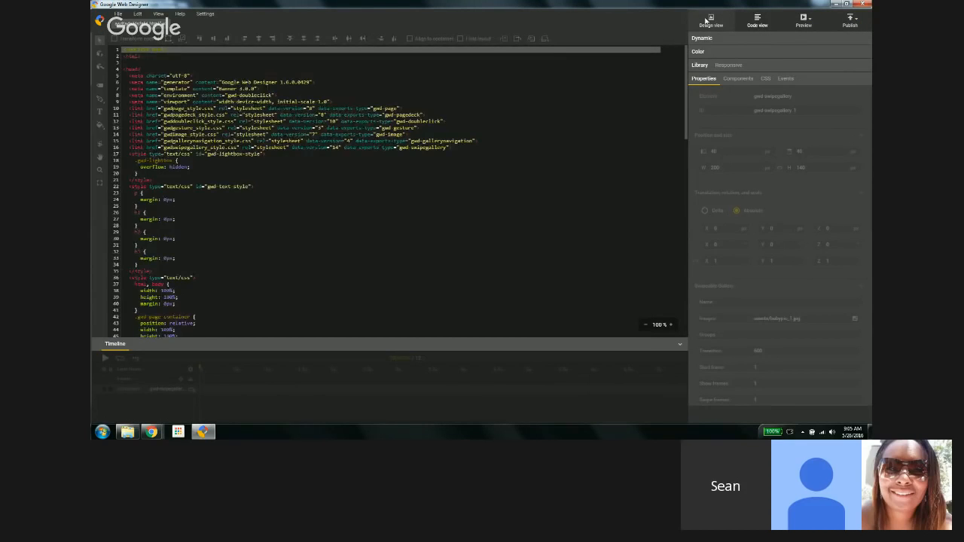
click(708, 19)
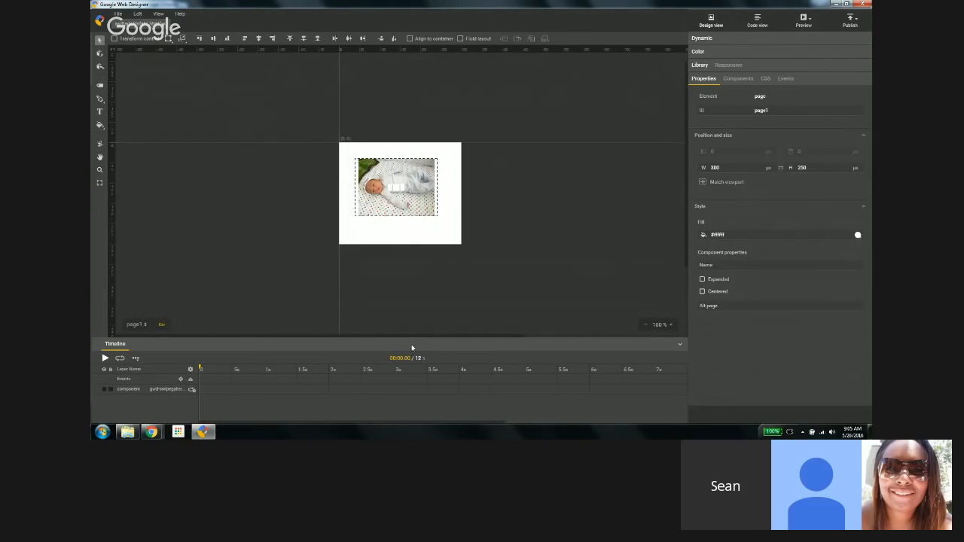
Step: Draw a div about 113 by 103 px off the stage, left of the ad
drag(414, 338, 423, 281)
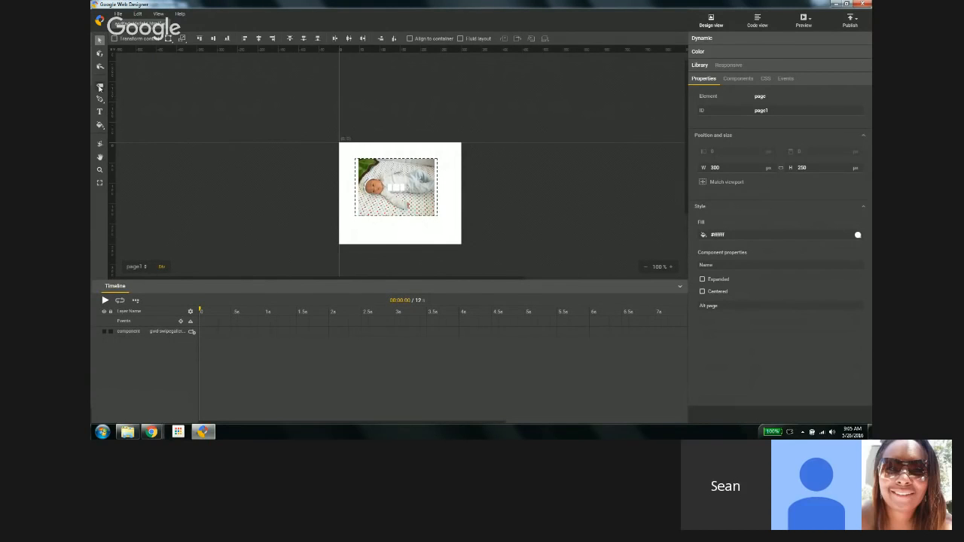
click(100, 85)
drag(218, 125, 263, 167)
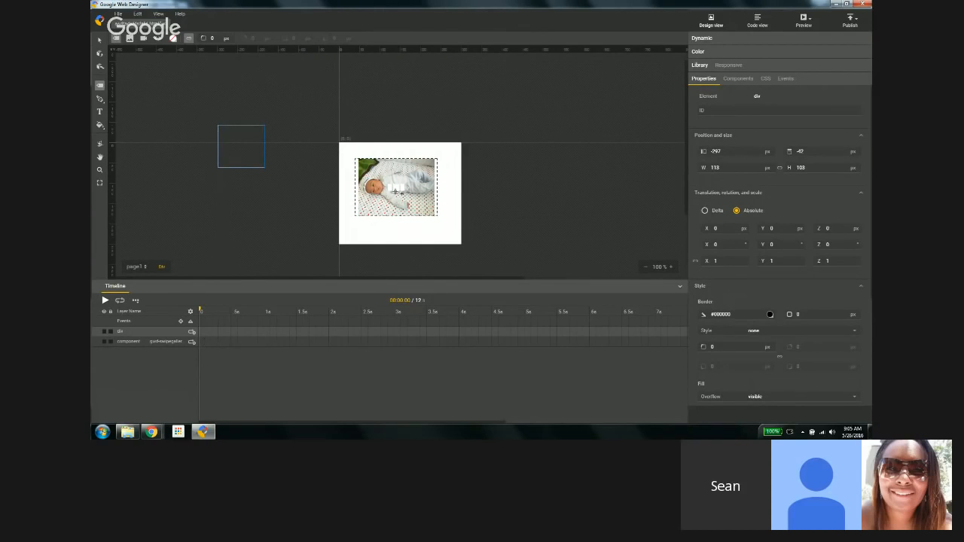
click(99, 40)
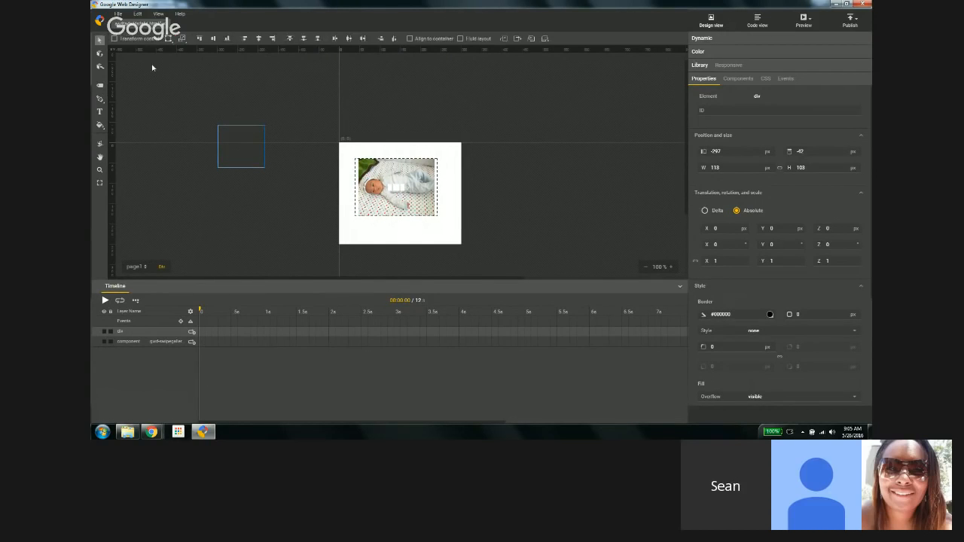
Step: Select the swipeable gallery and regroup the Dynamic and Color panels with its properties, browsing its CSS and events
click(467, 340)
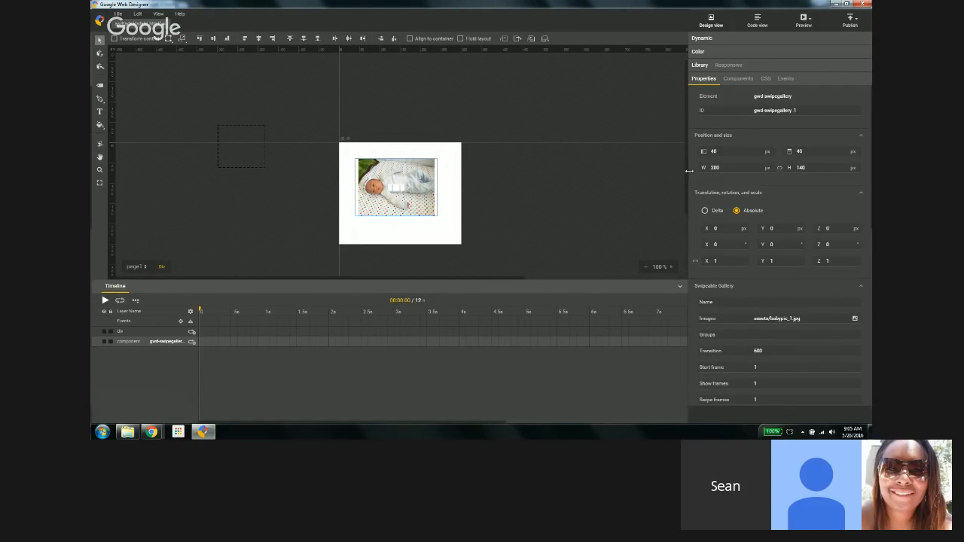
mouse_move(689, 171)
mouse_down()
mouse_move(606, 166)
mouse_move(690, 162)
mouse_up()
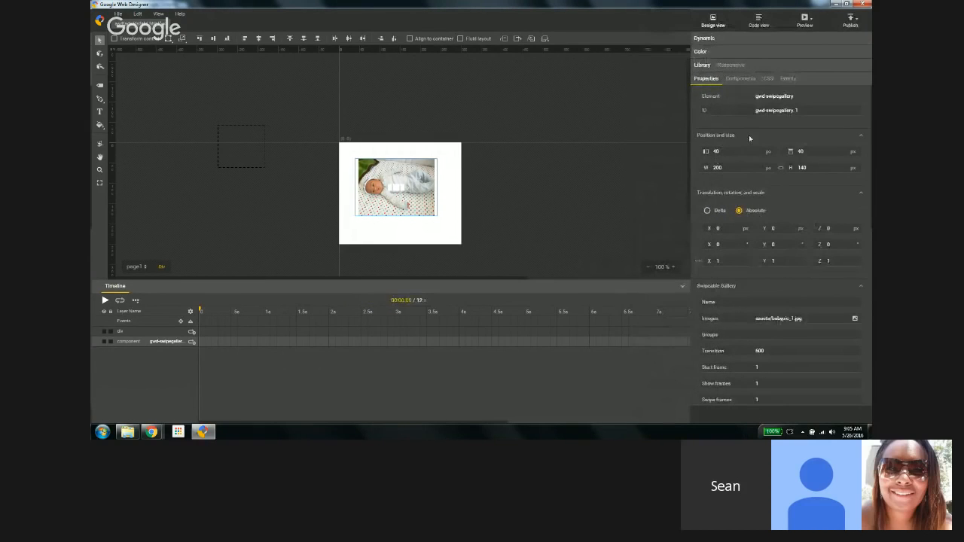
drag(836, 77, 832, 49)
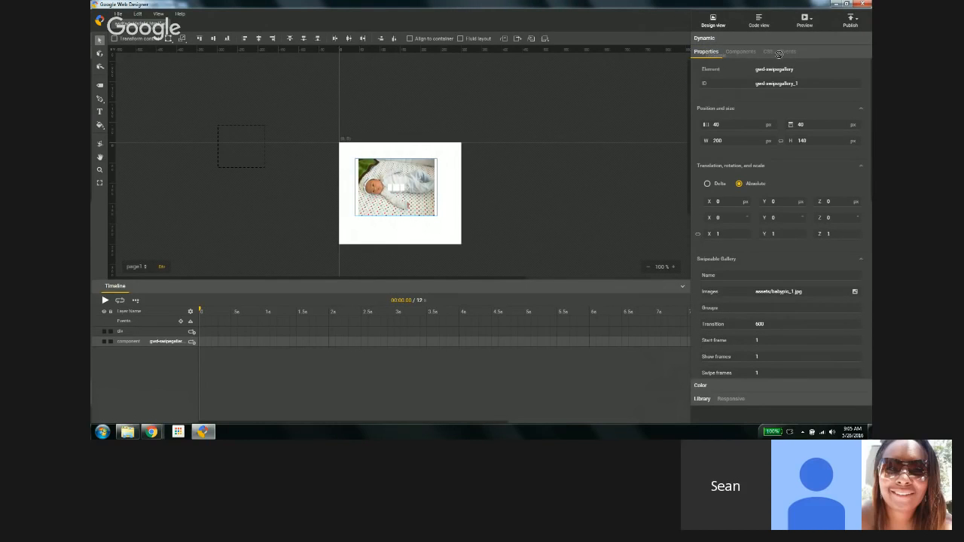
drag(778, 54, 792, 304)
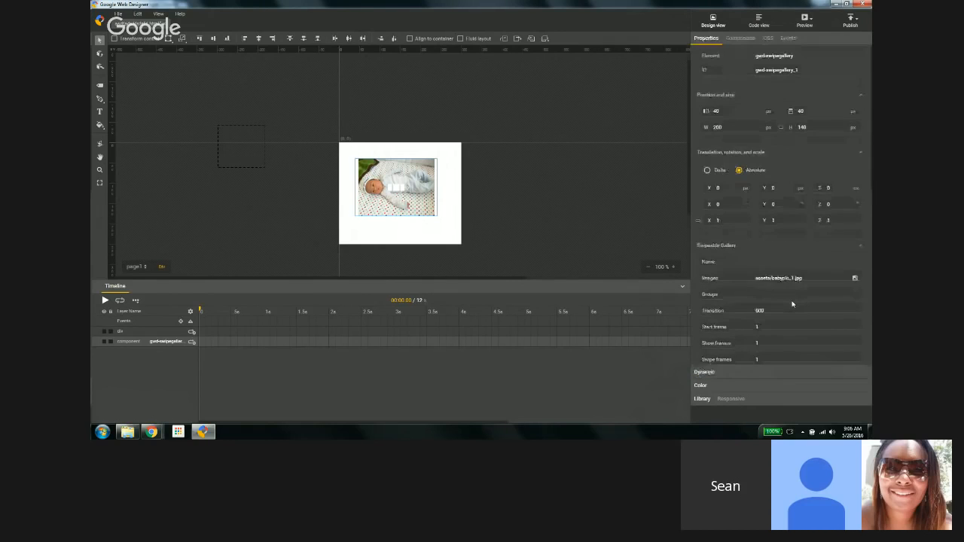
click(700, 386)
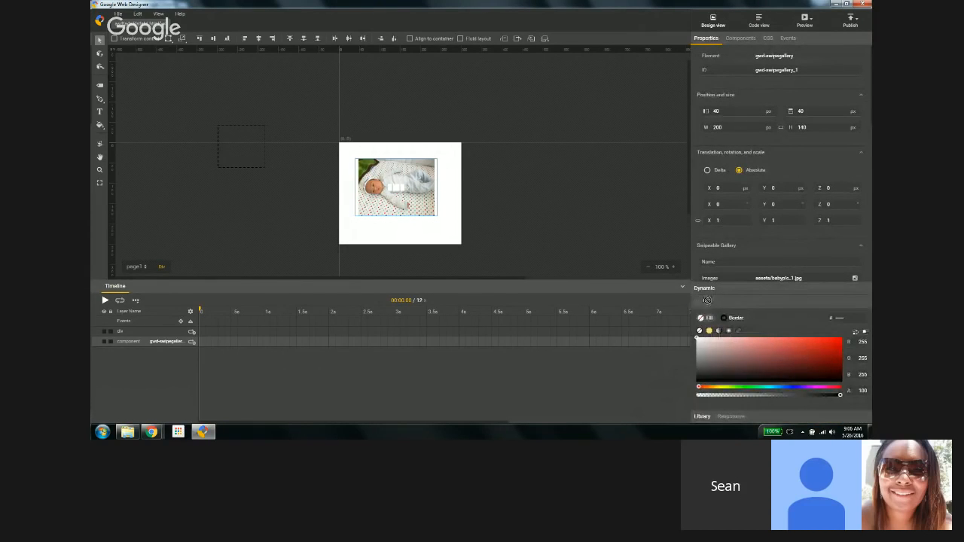
mouse_move(708, 299)
mouse_down()
mouse_move(728, 295)
mouse_move(717, 292)
mouse_up()
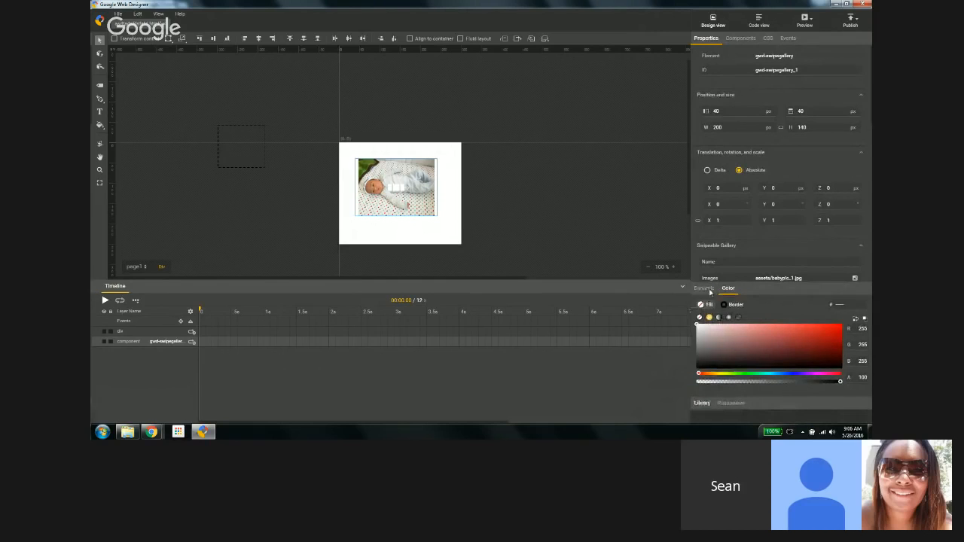
click(728, 289)
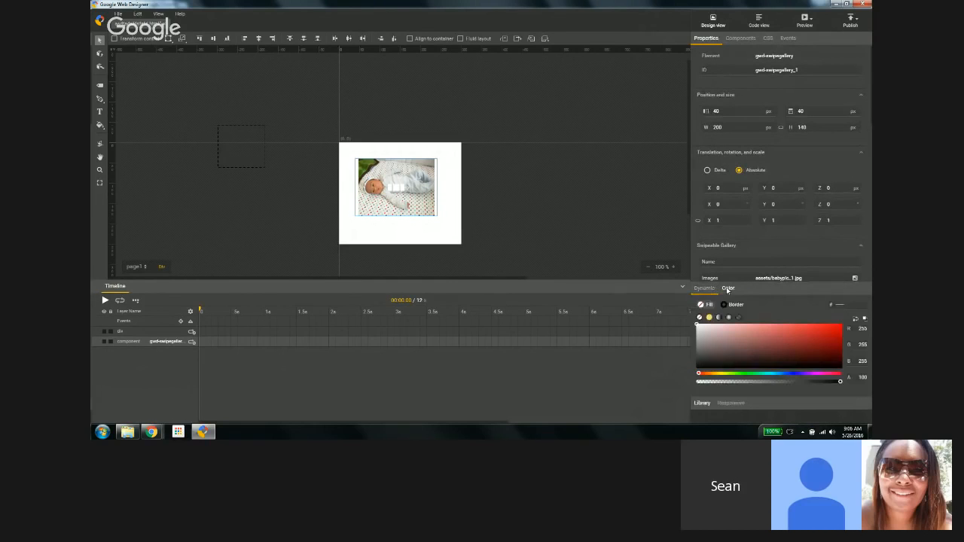
click(740, 38)
click(769, 37)
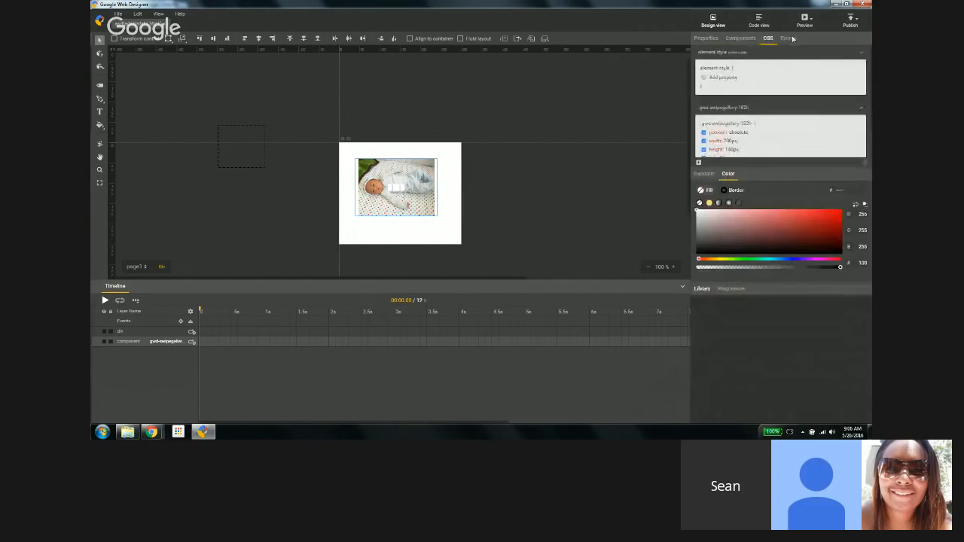
click(789, 39)
click(708, 39)
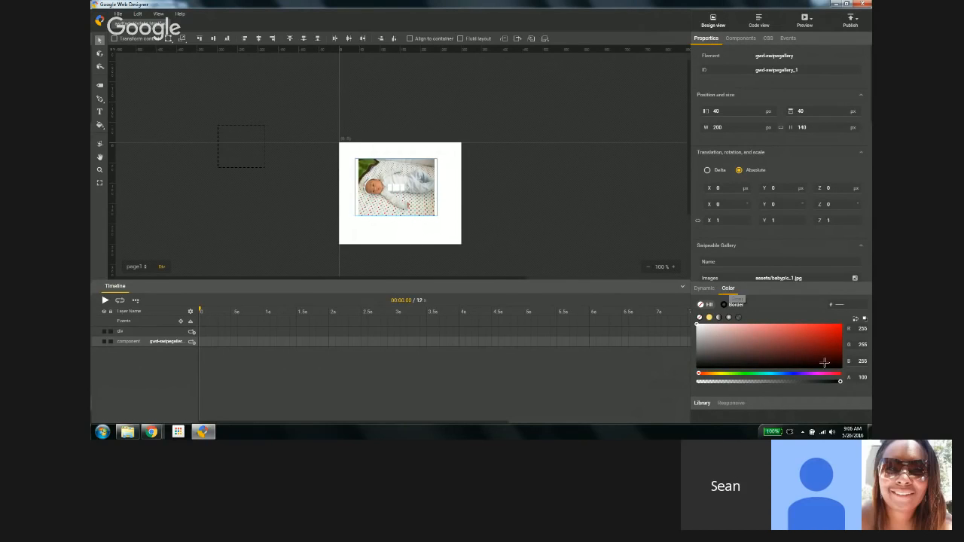
click(708, 289)
click(728, 288)
Step: Examine the swipeable gallery's options, including its advanced properties
scroll(783, 157, down, 5)
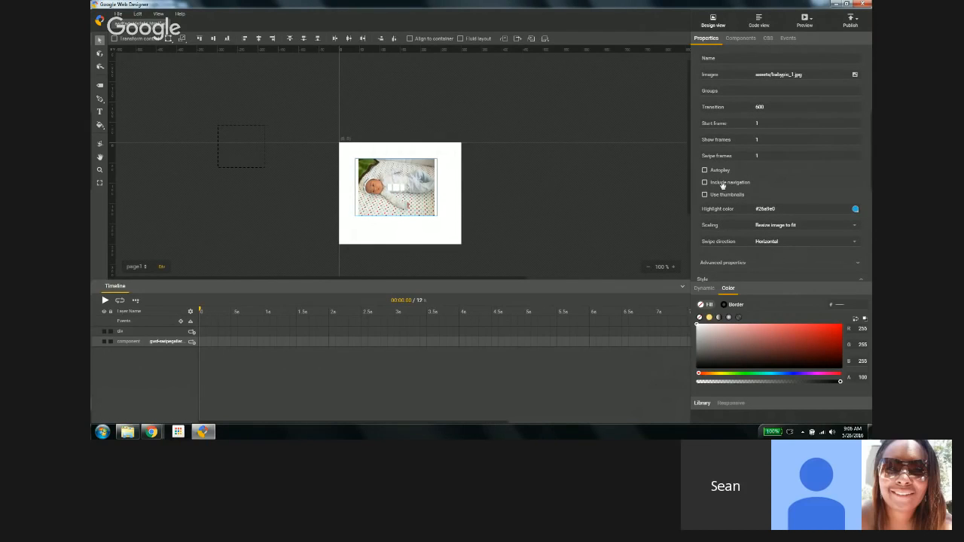
scroll(776, 167, down, 4)
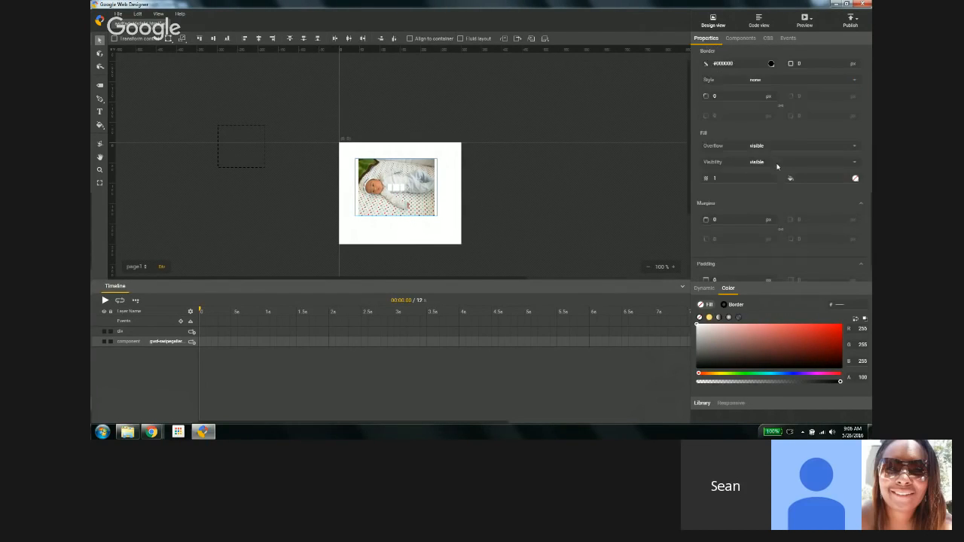
scroll(777, 166, up, 1)
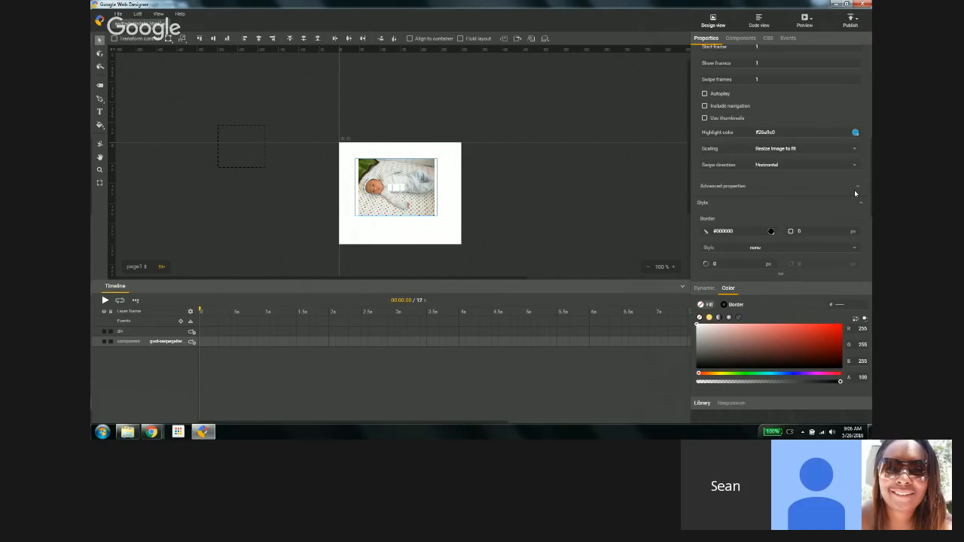
click(856, 187)
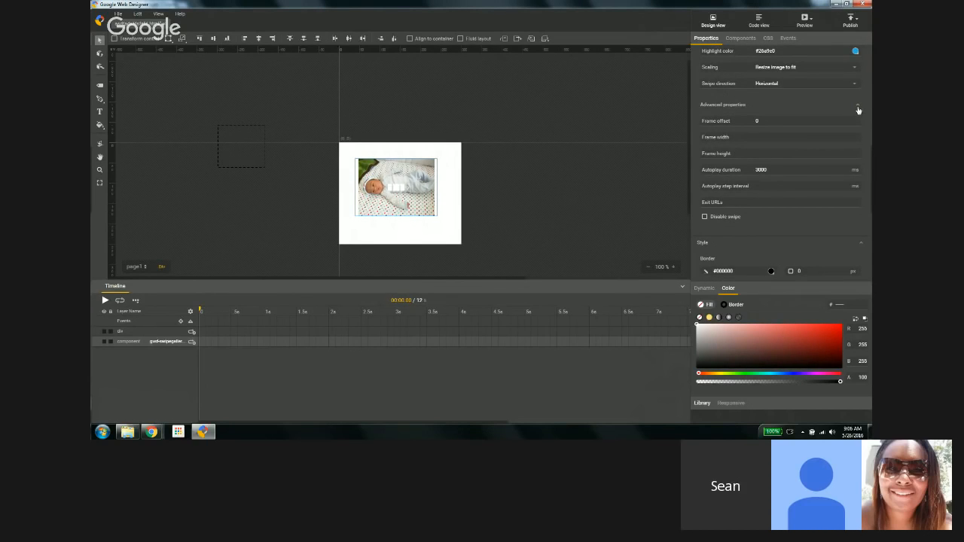
click(858, 107)
click(858, 107)
Step: Open the component library and enlarge its list to see all components
click(707, 39)
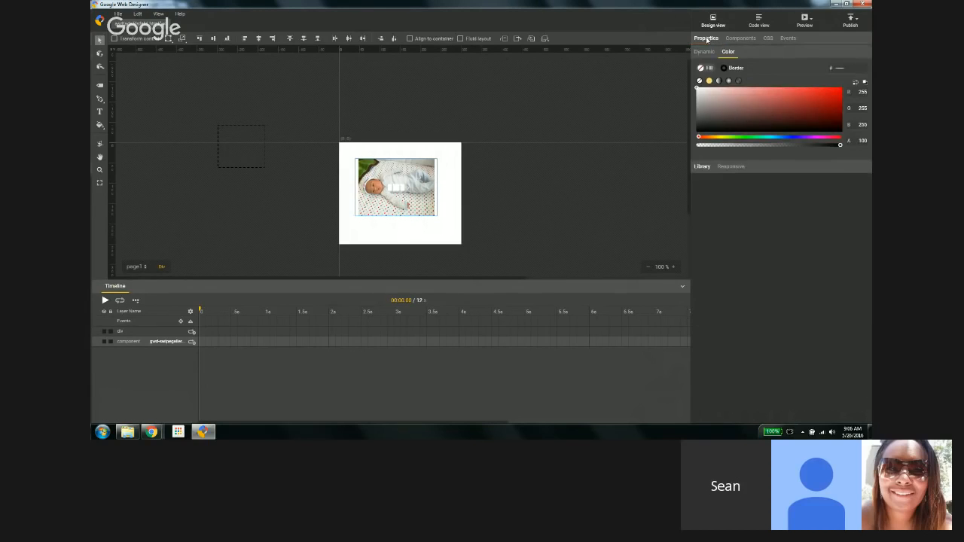
click(742, 38)
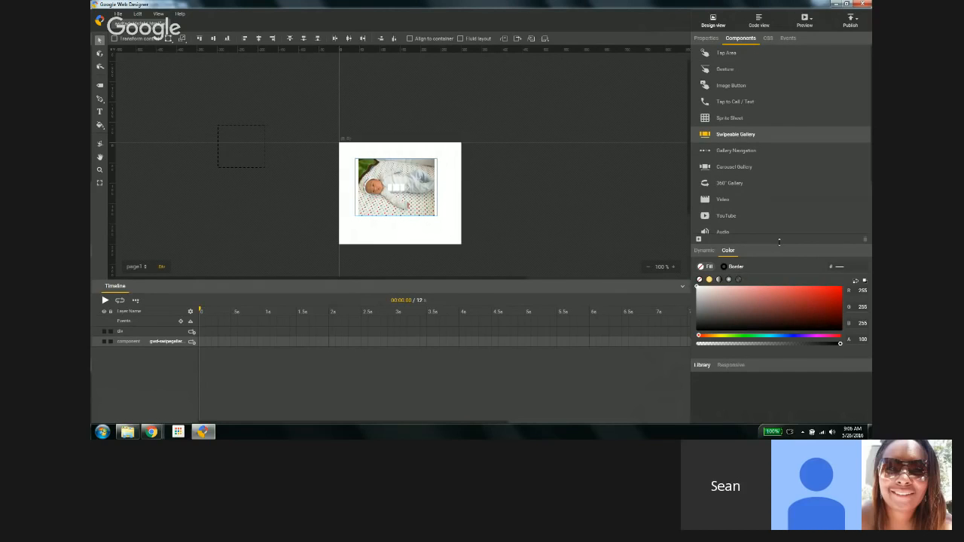
drag(779, 241, 779, 289)
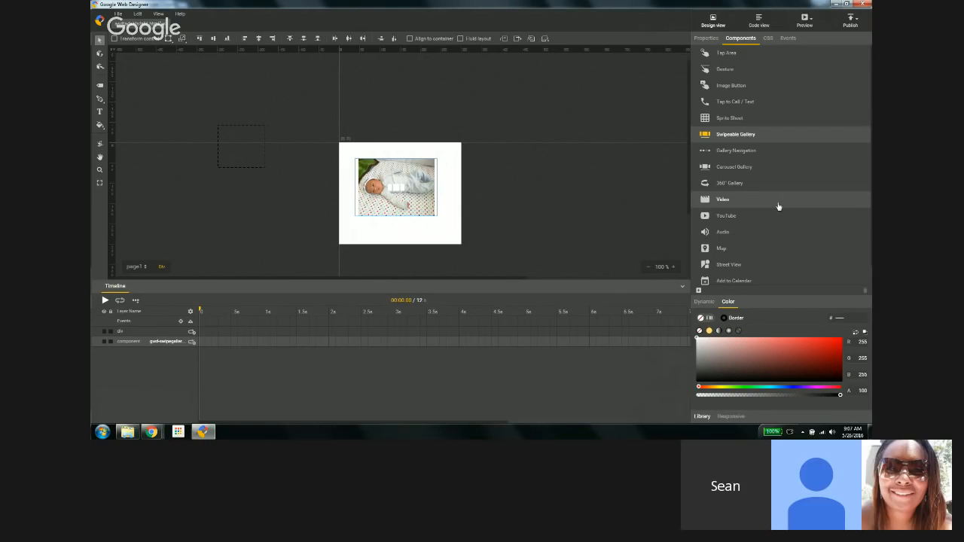
Step: Return to the swipeable gallery's properties and review them from the top
click(706, 38)
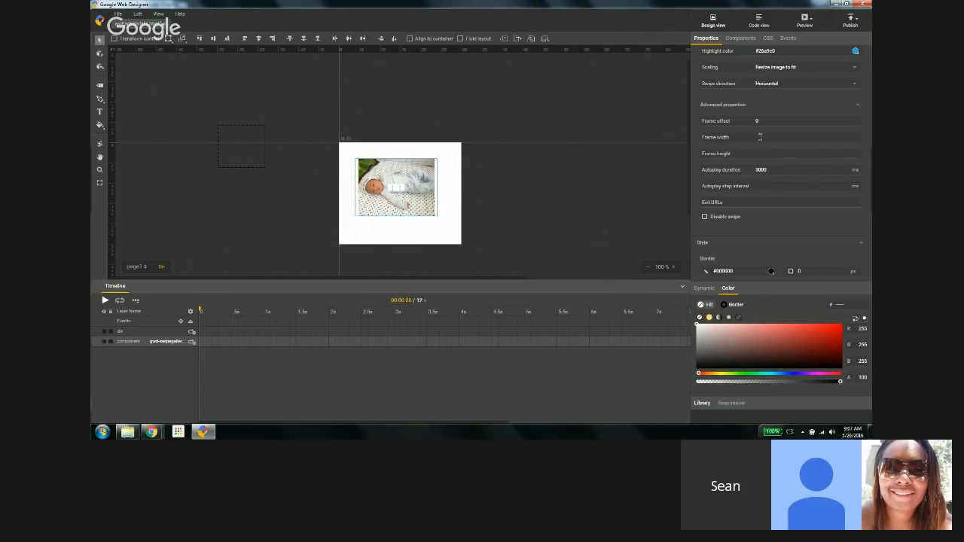
scroll(761, 137, up, 5)
scroll(792, 164, up, 4)
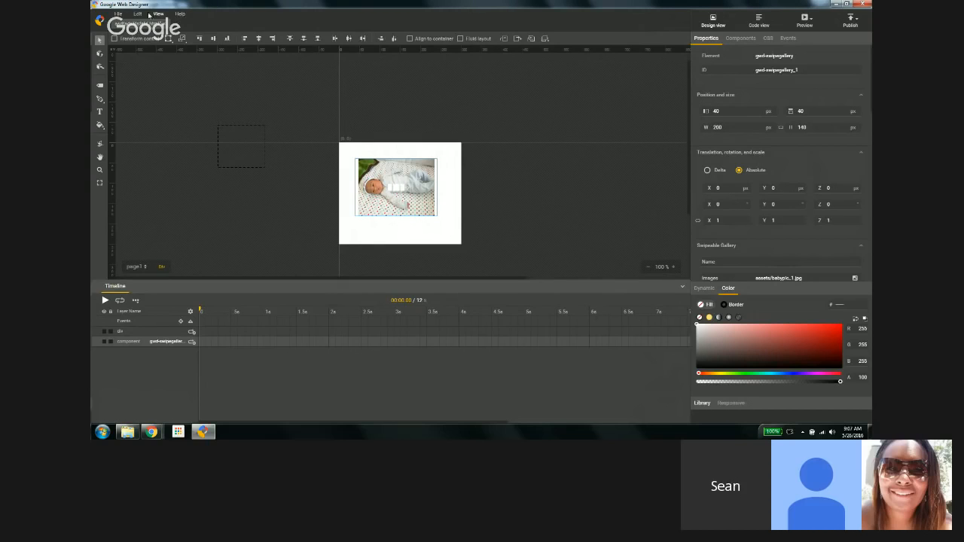
Step: Create a new blank banner file named MediaRuleDemo with responsive layout enabled
click(118, 15)
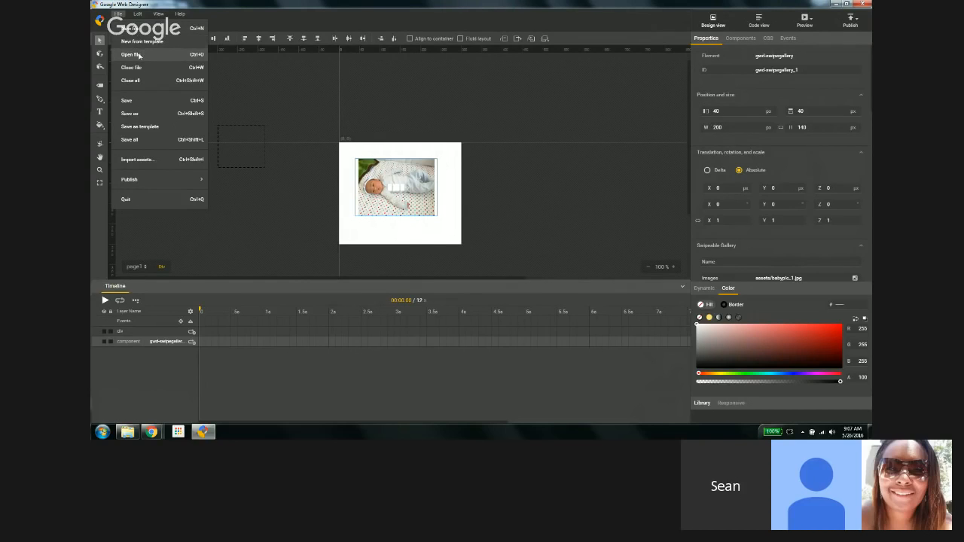
click(131, 28)
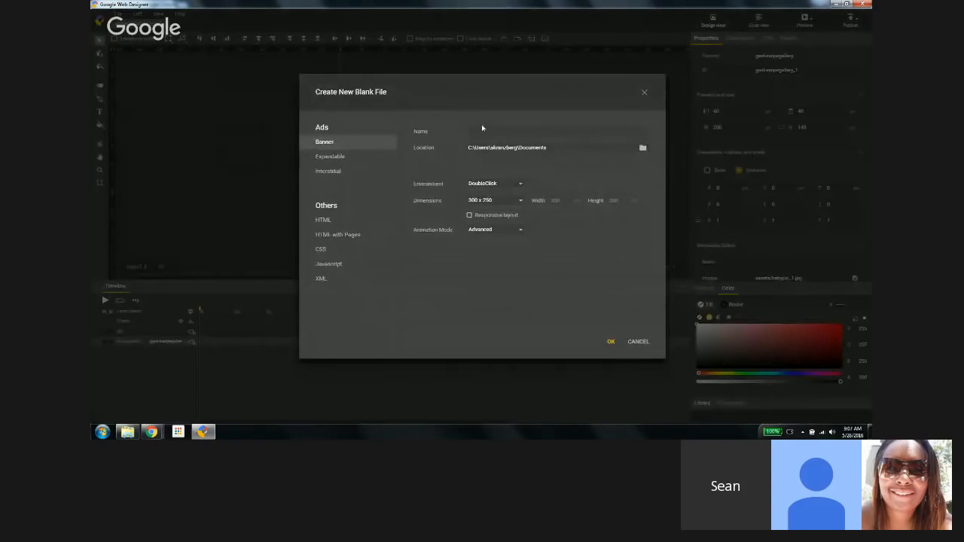
click(485, 128)
text(MediaRuleDemo)
click(469, 216)
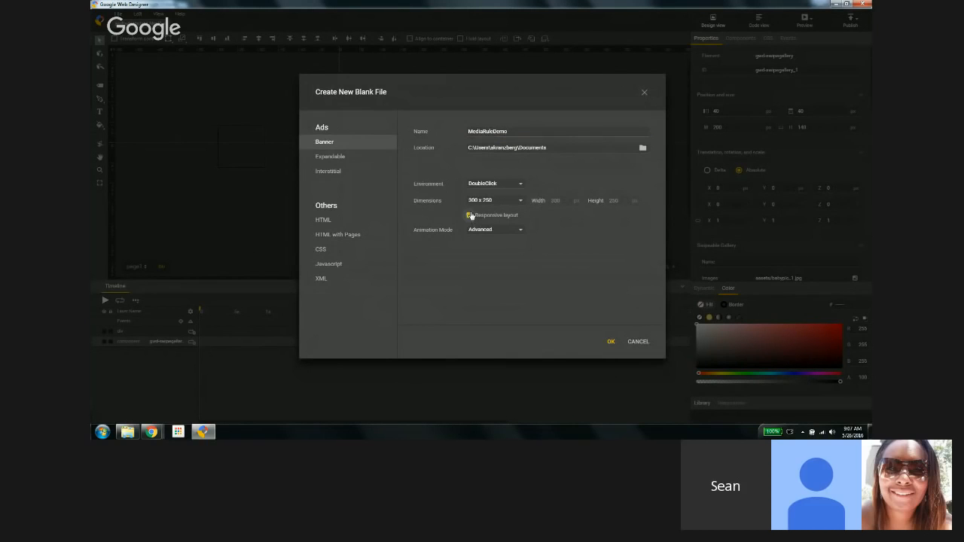
click(610, 343)
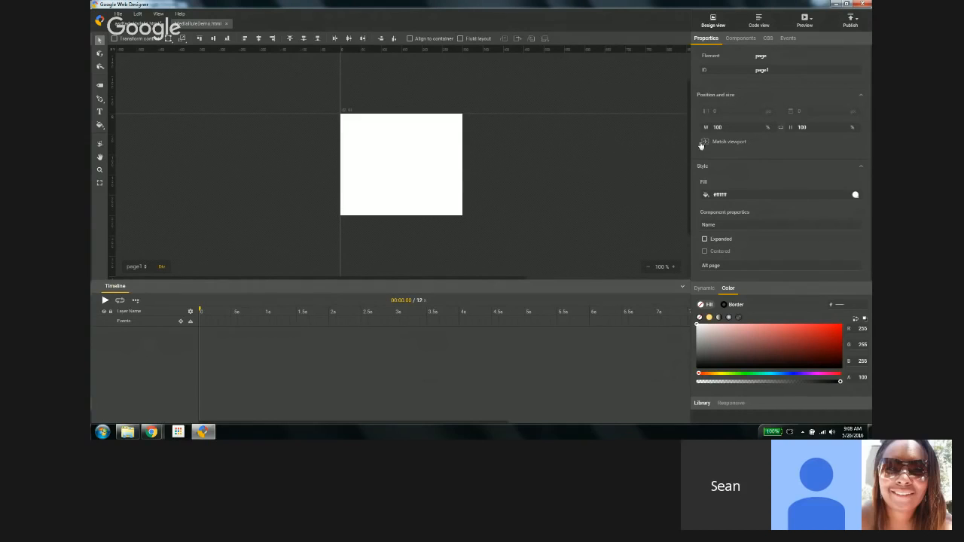
Step: Resize the stage to about 251 by 363 px
click(100, 182)
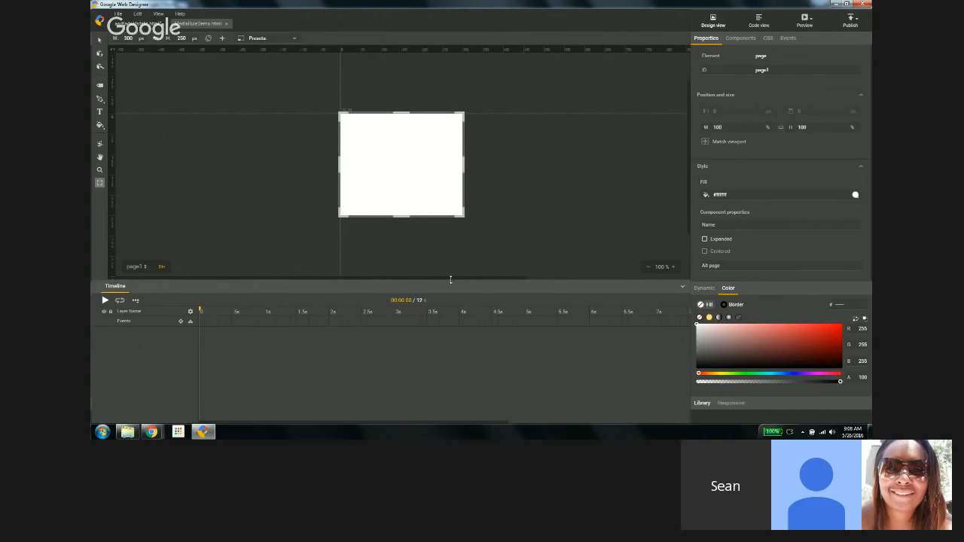
drag(450, 279, 459, 319)
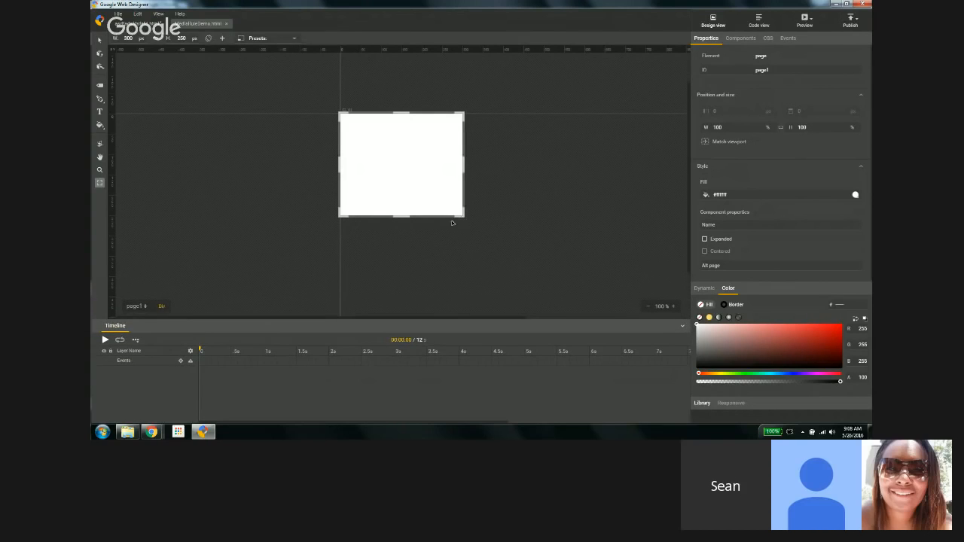
drag(452, 223, 441, 263)
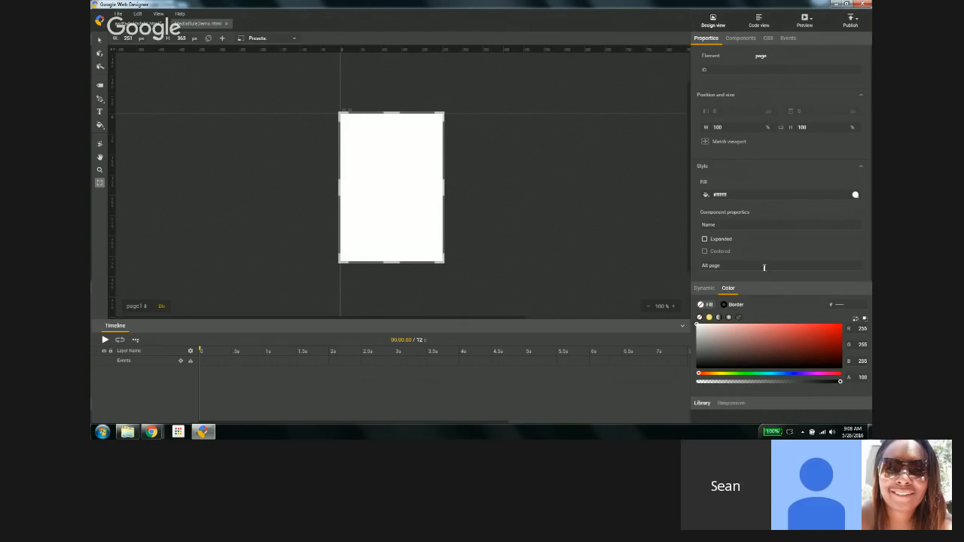
Step: Place the color_grey_smaller.png car image from the asset library onto the stage
click(729, 289)
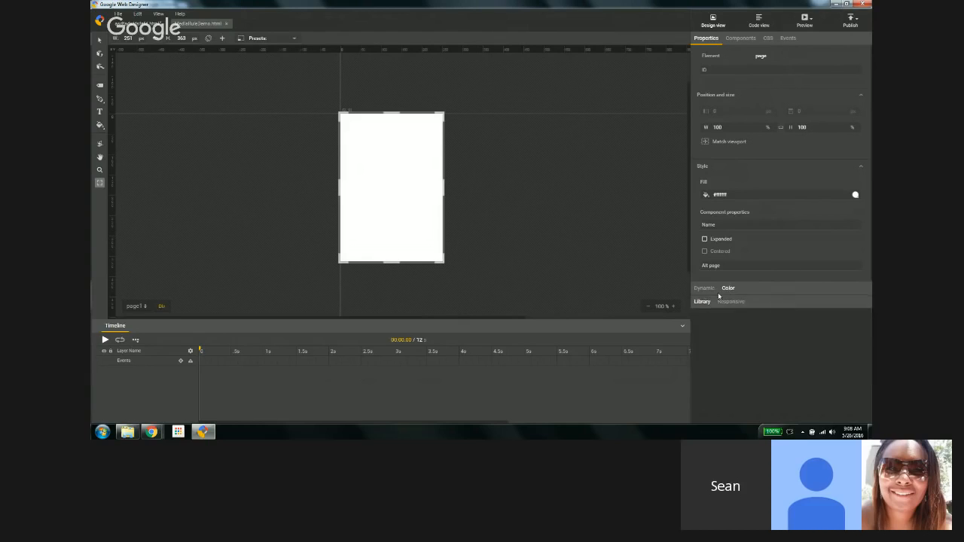
click(703, 302)
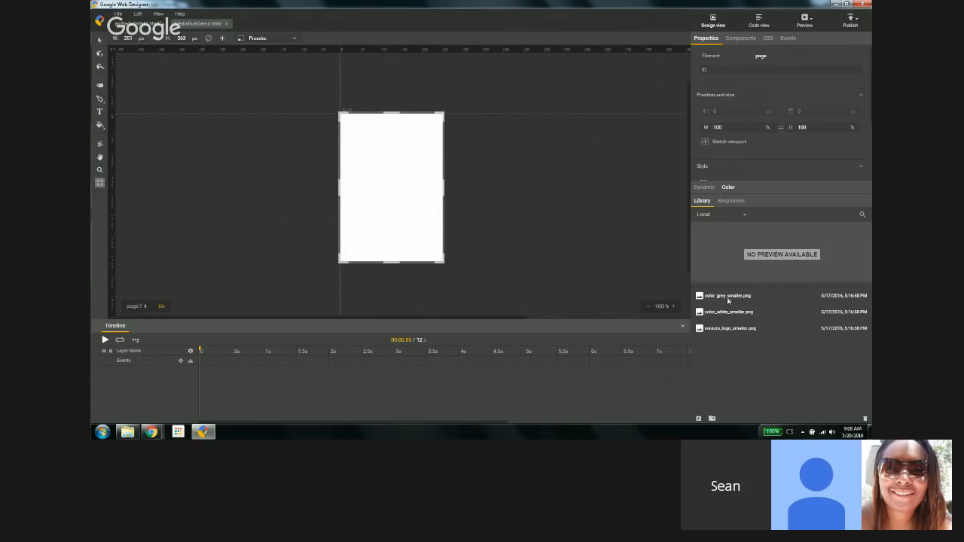
drag(724, 296, 385, 228)
Step: Add a text box near the top of the stage reading "This is my headline"
click(99, 112)
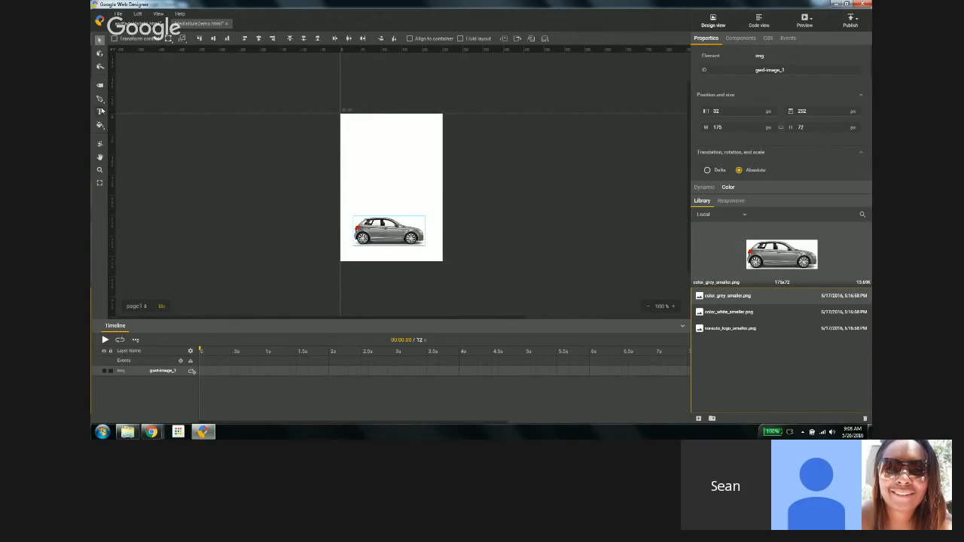
drag(361, 150, 438, 173)
text(This t)
key(BackSpace)
key(BackSpace)
key(BackSpace)
key(BackSpace)
key(BackSpace)
key(BackSpace)
key(BackSpace)
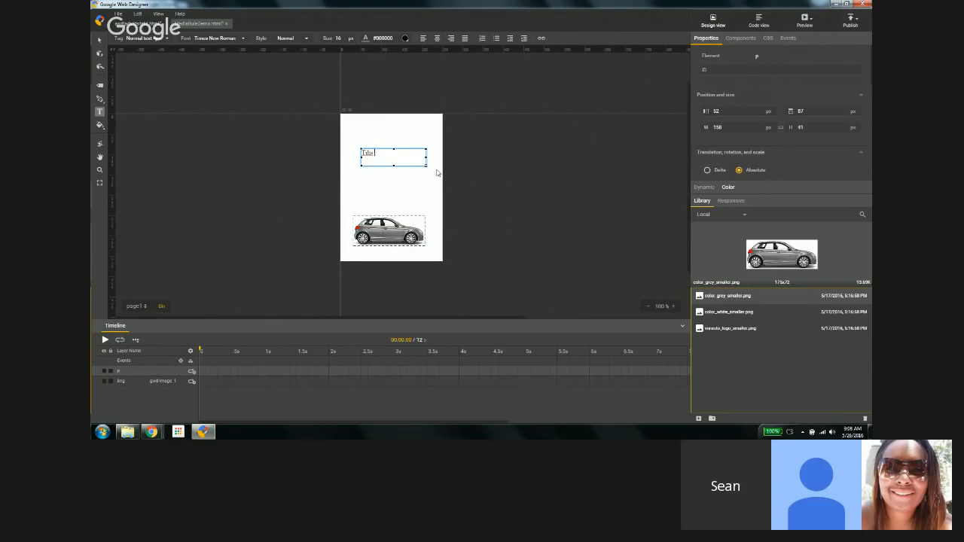
text(Thos)
key(BackSpace)
key(BackSpace)
text(is is my las)
text(dline)
click(479, 73)
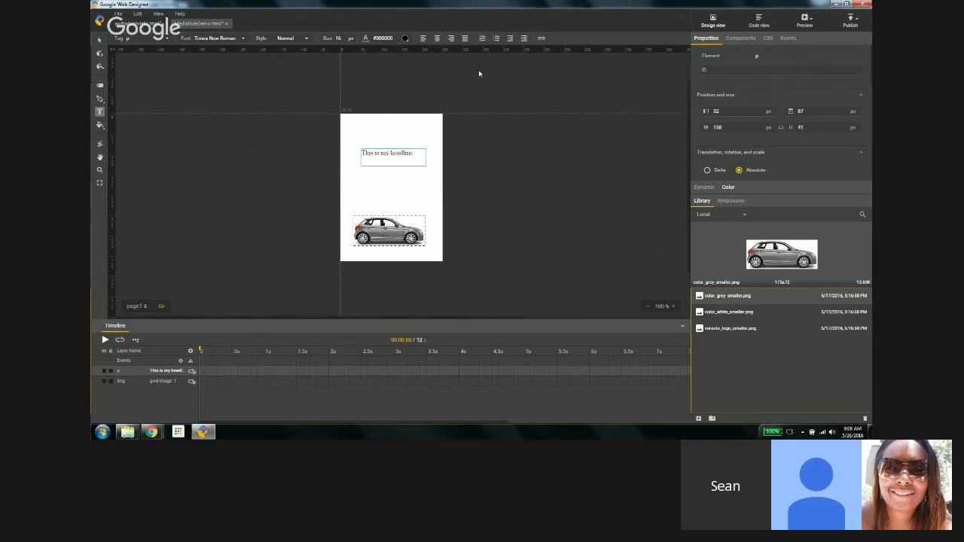
Step: Centre the headline text, set its font size to 20 px, and widen its box to about 180 px
click(437, 38)
click(340, 37)
text(20)
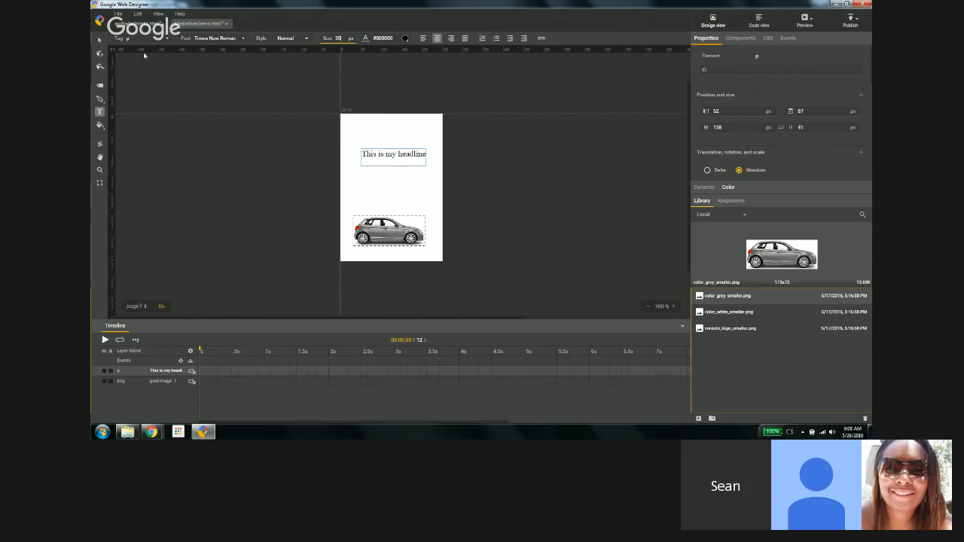
click(98, 39)
click(393, 156)
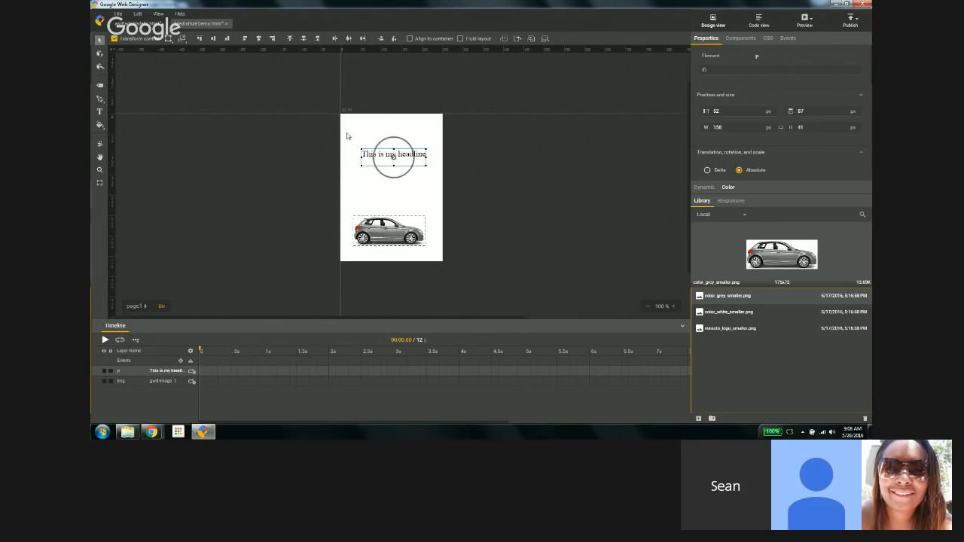
drag(426, 168, 435, 161)
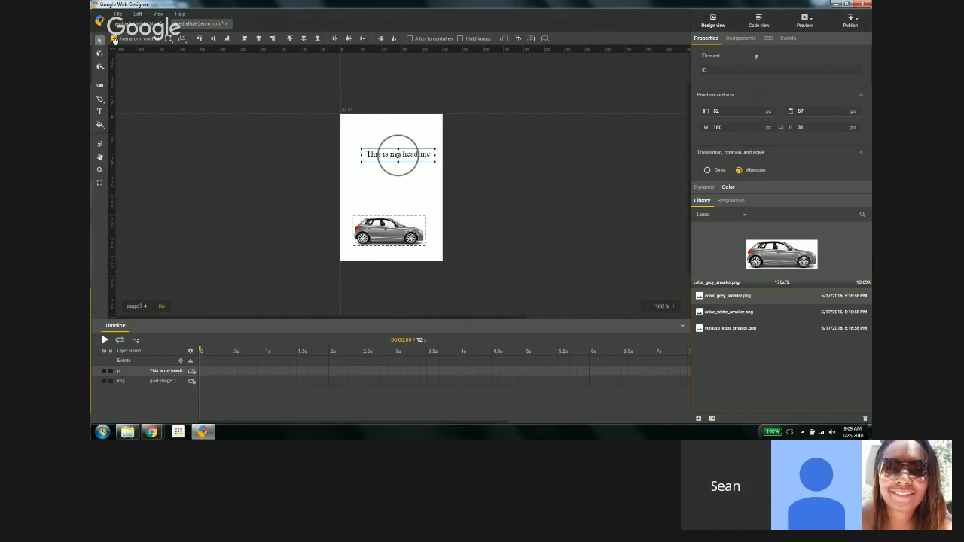
Step: Turn off transform controls and move the car image right to about 76, 200 px
click(115, 39)
drag(406, 218, 423, 198)
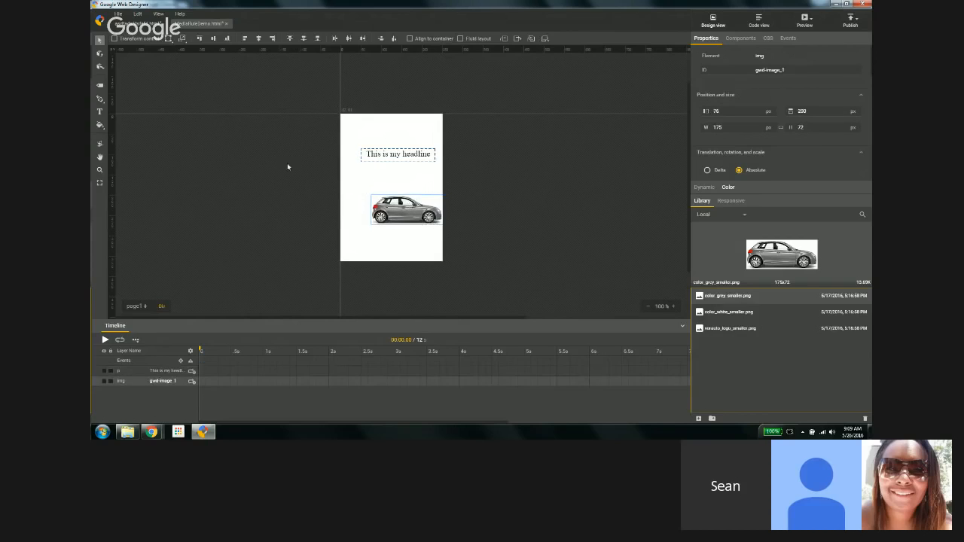
Step: Draw two tiny 5 px divs, placing one above the headline and one below the car image
click(100, 85)
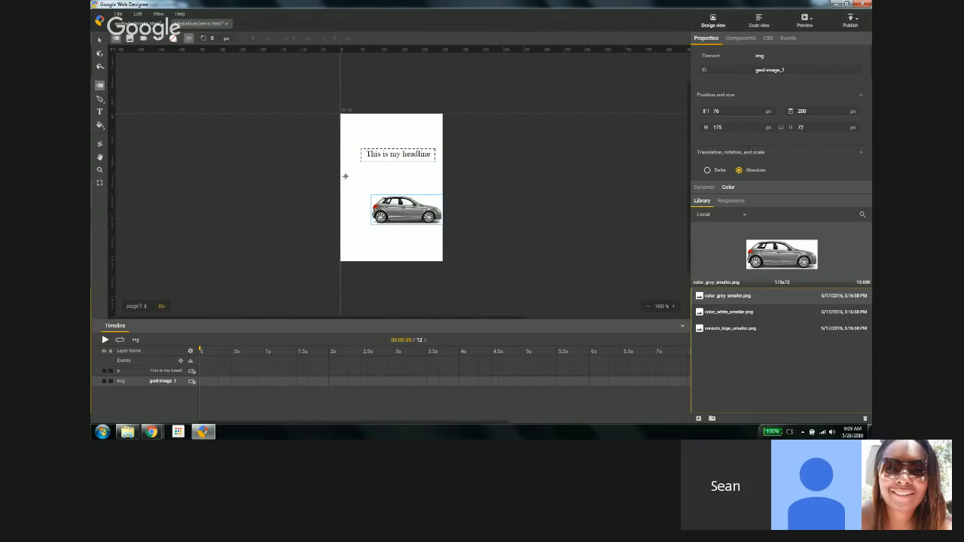
drag(347, 178, 351, 181)
key(v)
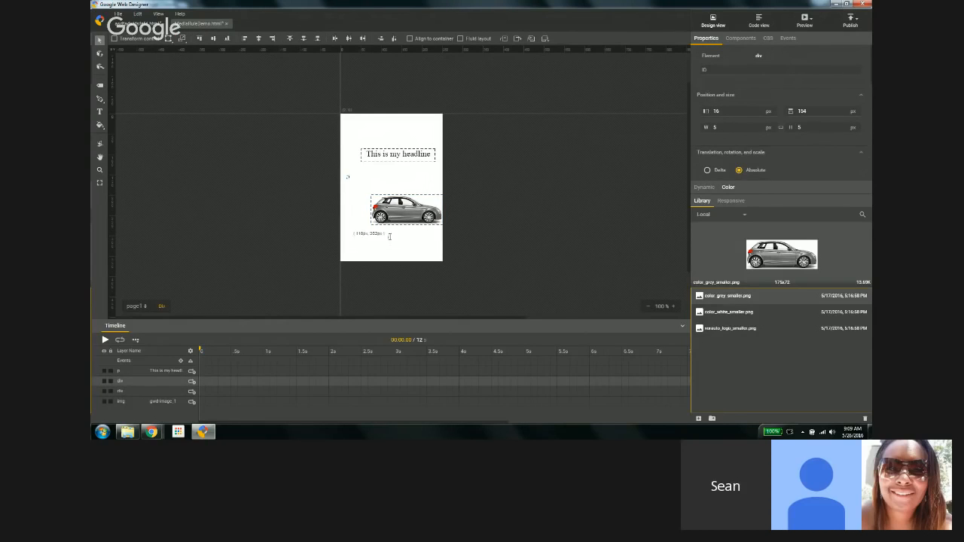
drag(388, 238, 392, 242)
drag(347, 177, 389, 136)
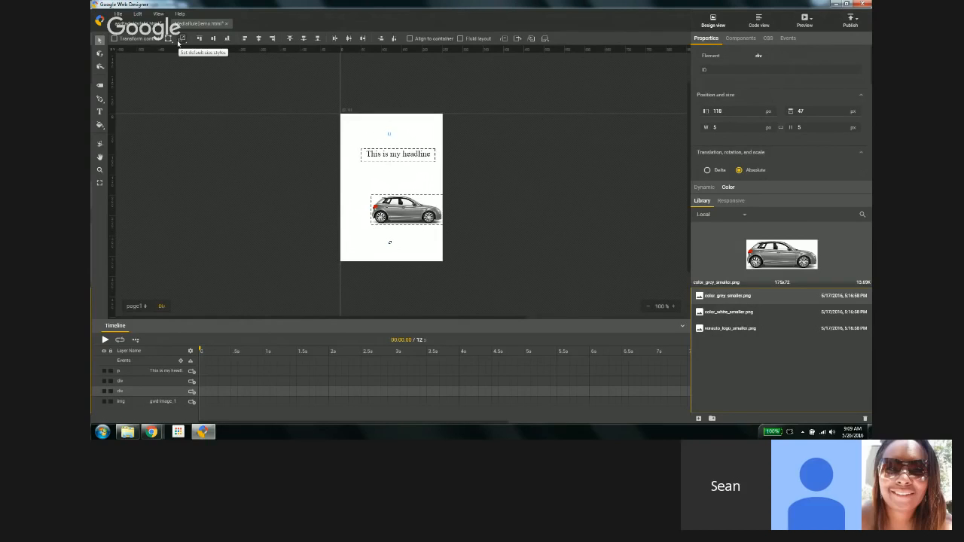
Step: Enable aligning to the container and centre all elements horizontally, distributing them vertically on the stage
click(410, 38)
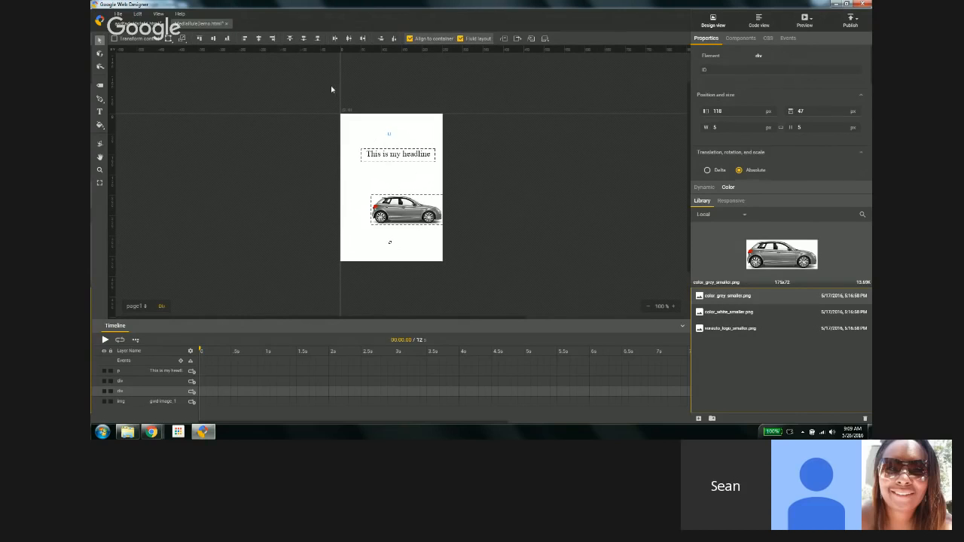
drag(331, 88, 452, 268)
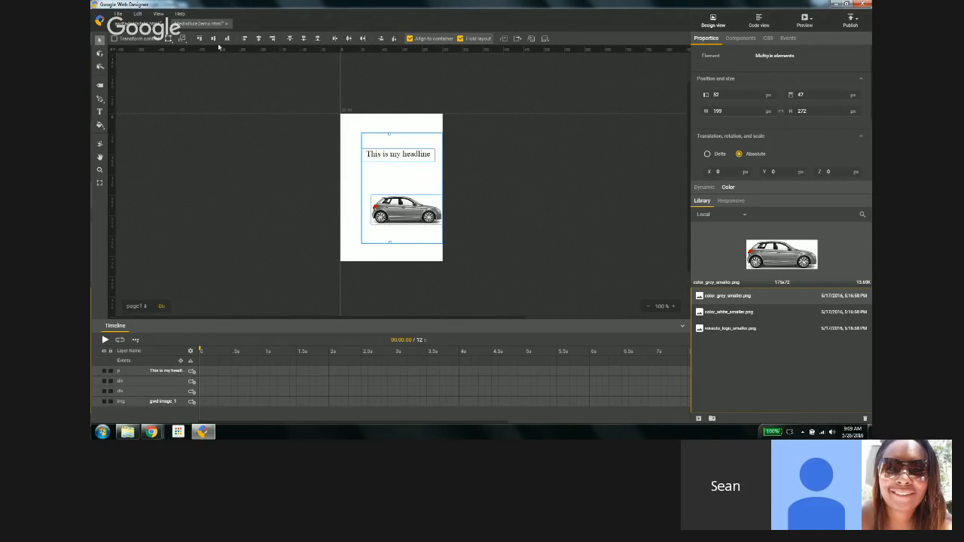
click(259, 39)
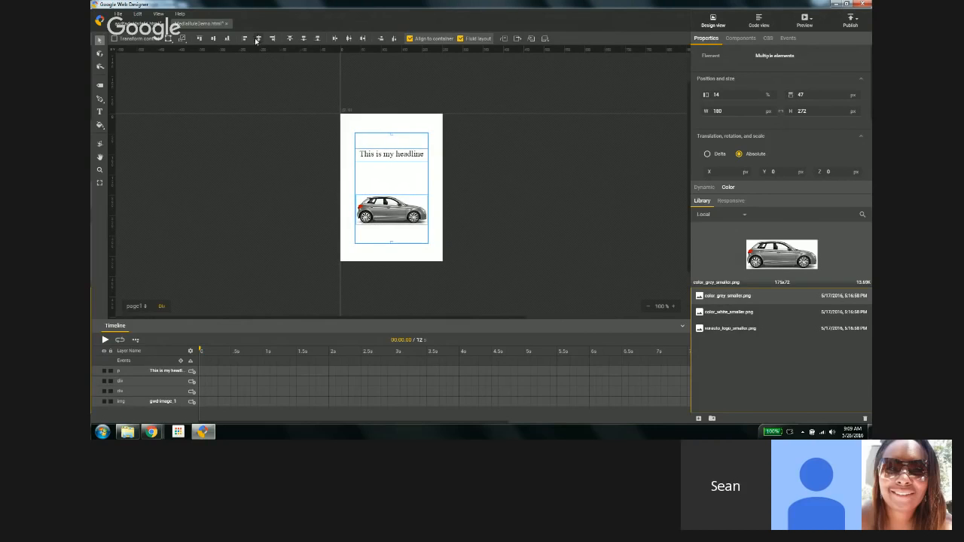
click(381, 38)
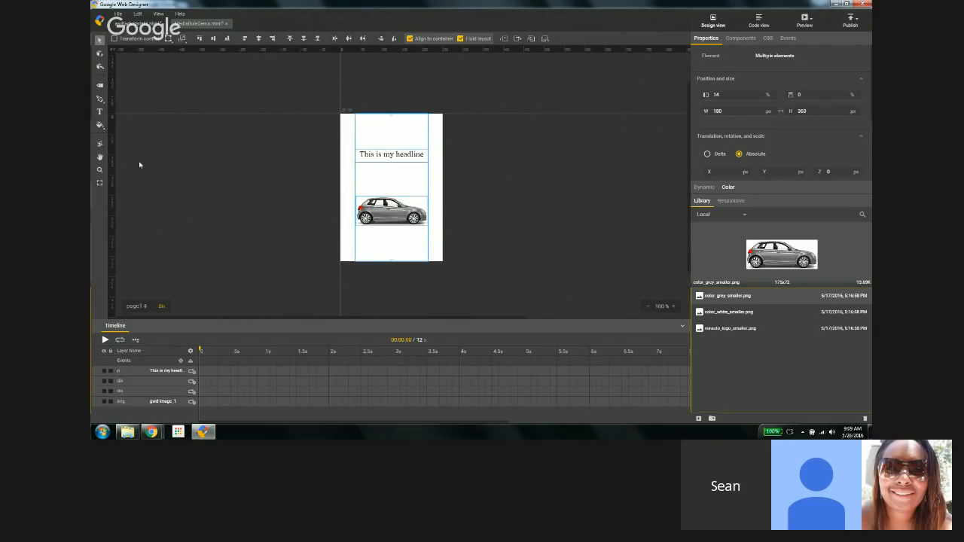
Step: Resize the stage to about 531 by 243 px
click(152, 85)
click(100, 182)
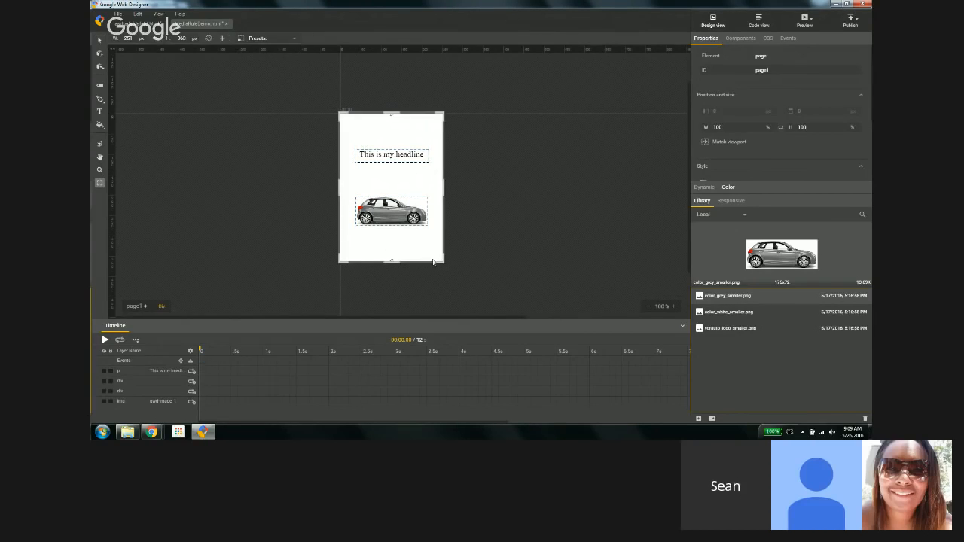
drag(433, 261, 555, 214)
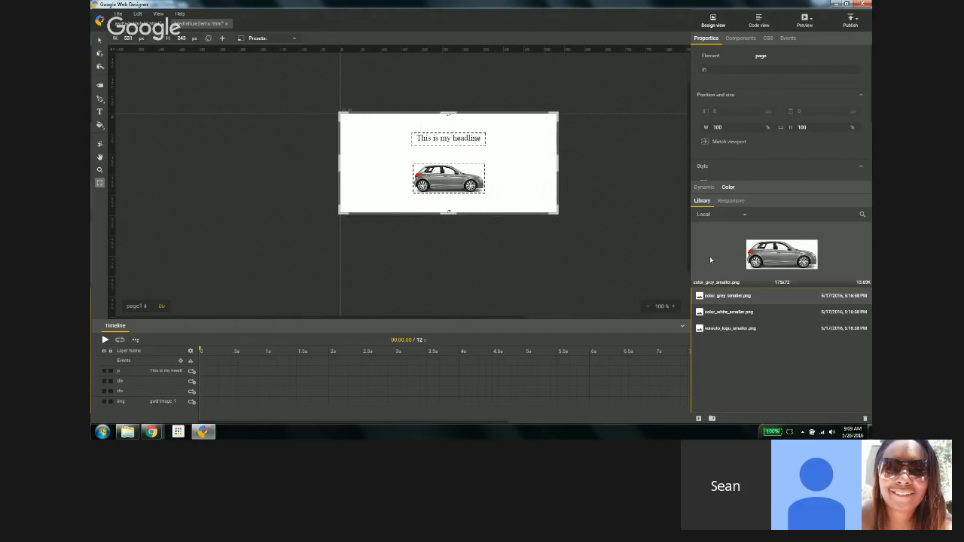
Step: Add a width breakpoint to the responsive media rules
click(730, 201)
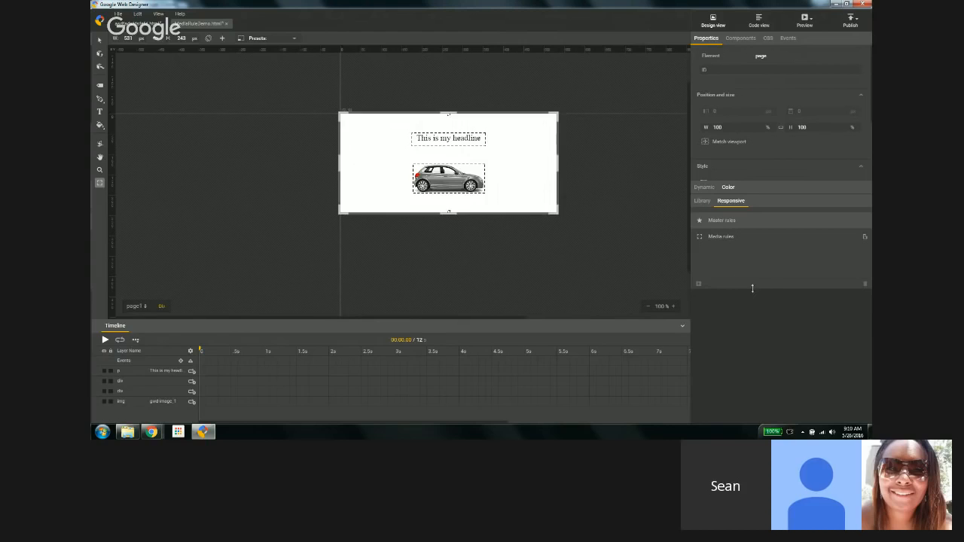
click(720, 239)
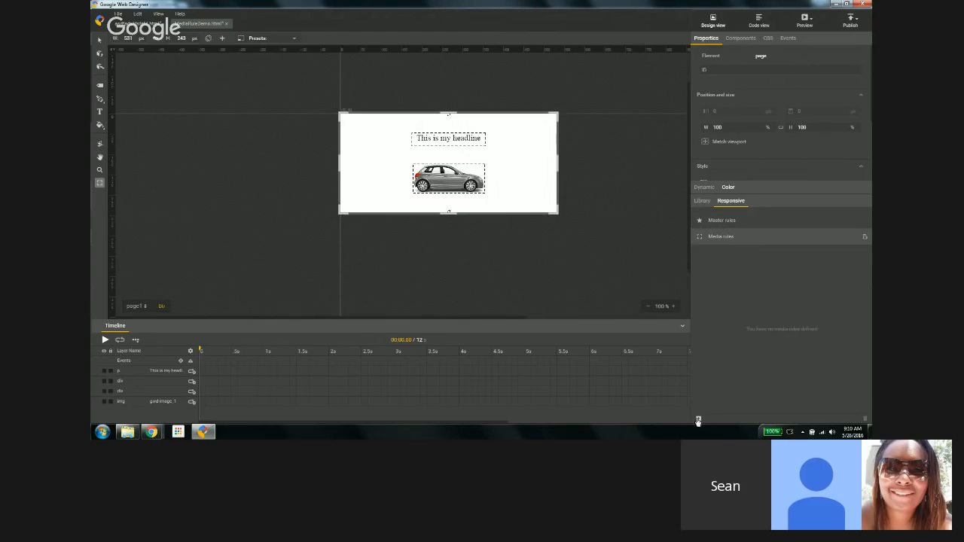
click(698, 419)
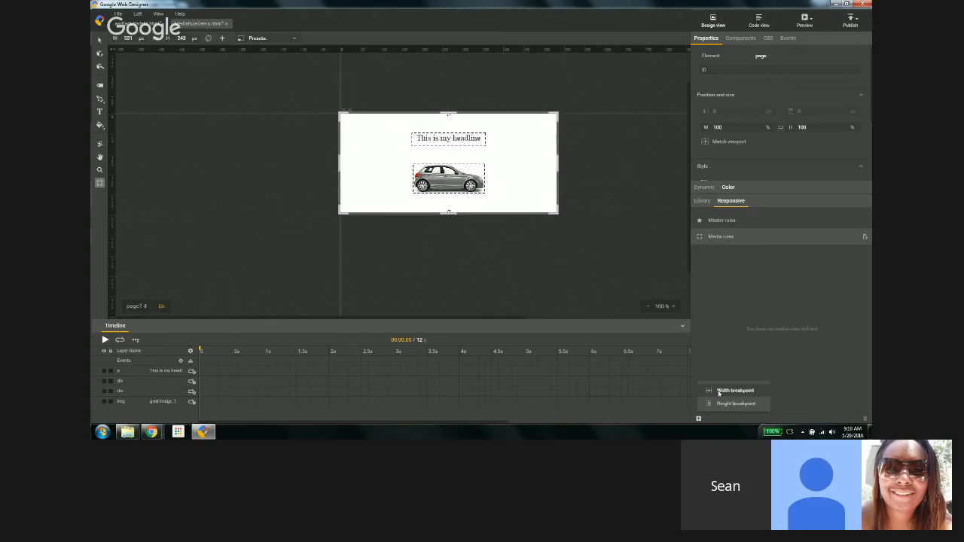
click(719, 391)
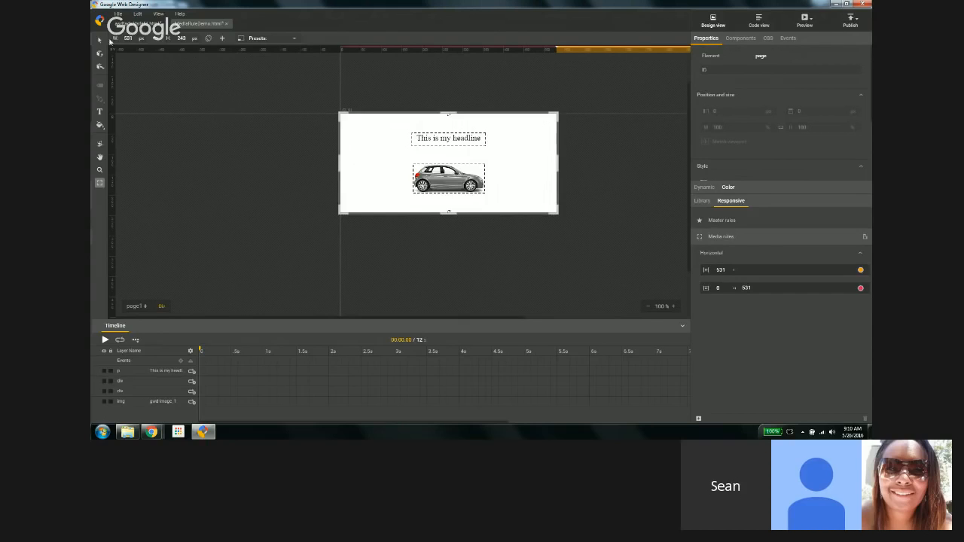
Step: In the wide layout, rearrange the headline and car image side by side in one row
key(v)
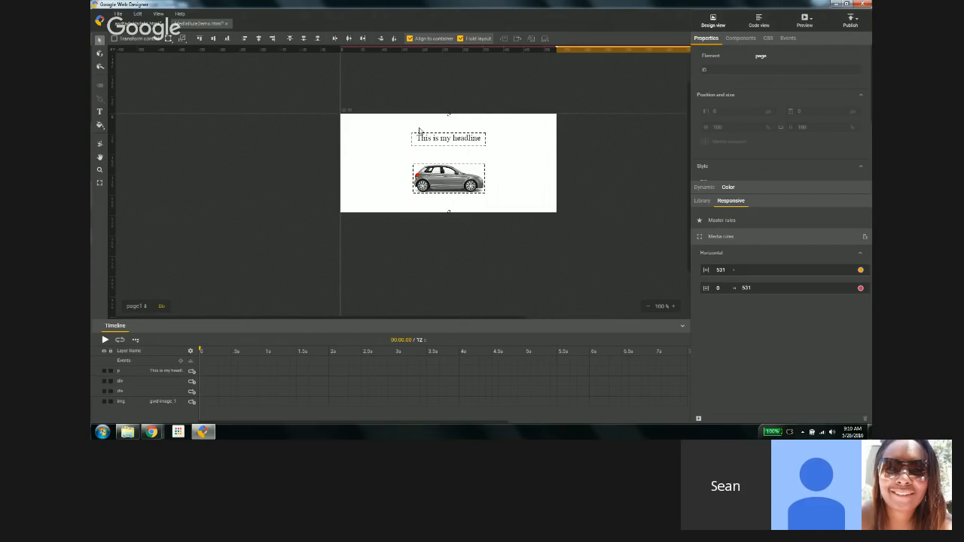
click(349, 162)
click(450, 214)
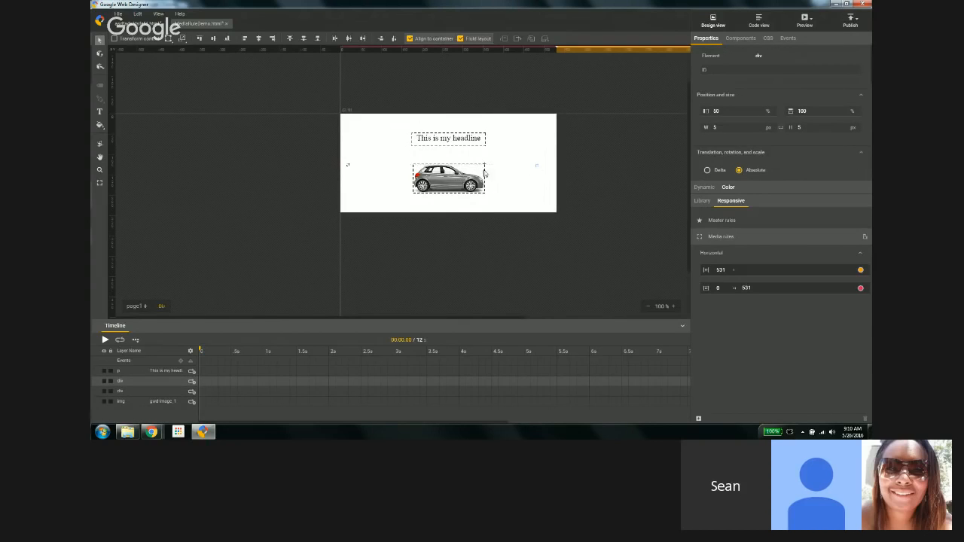
drag(473, 173, 409, 166)
Step: Select all elements, centre them vertically and distribute them horizontally across the stage
drag(333, 132, 580, 217)
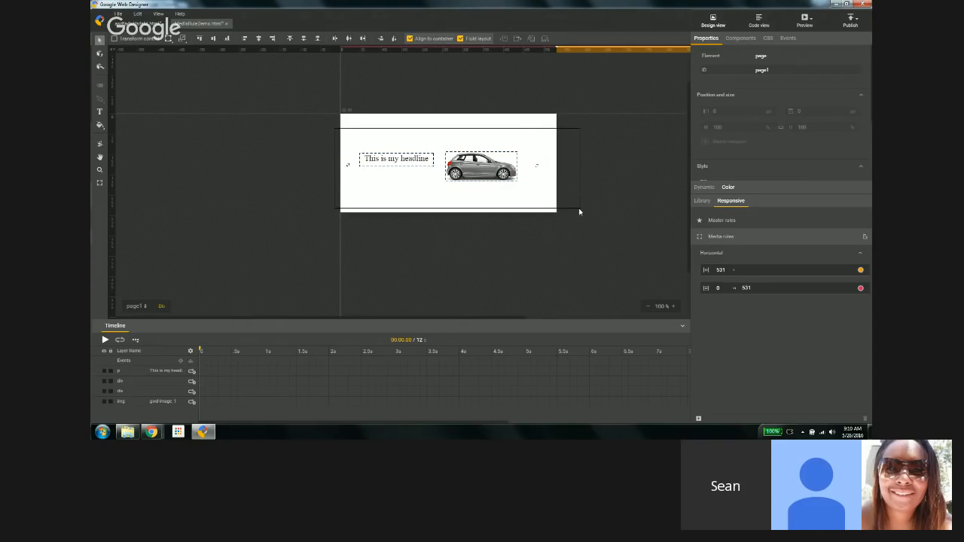
click(214, 39)
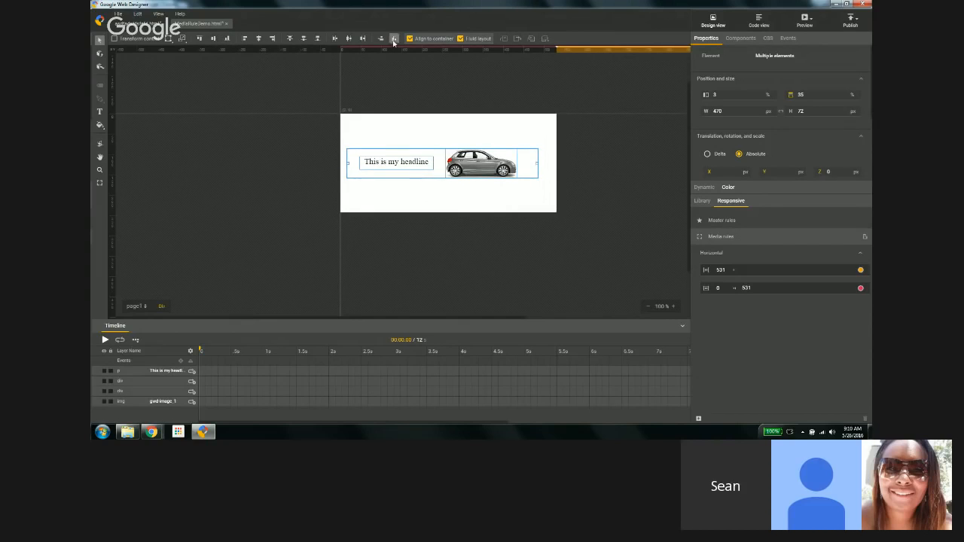
click(393, 38)
click(292, 162)
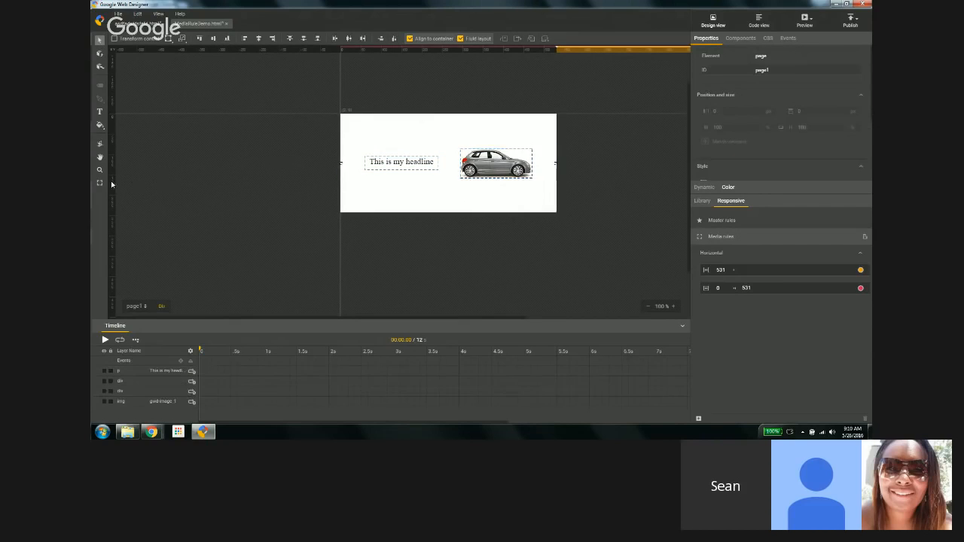
click(100, 182)
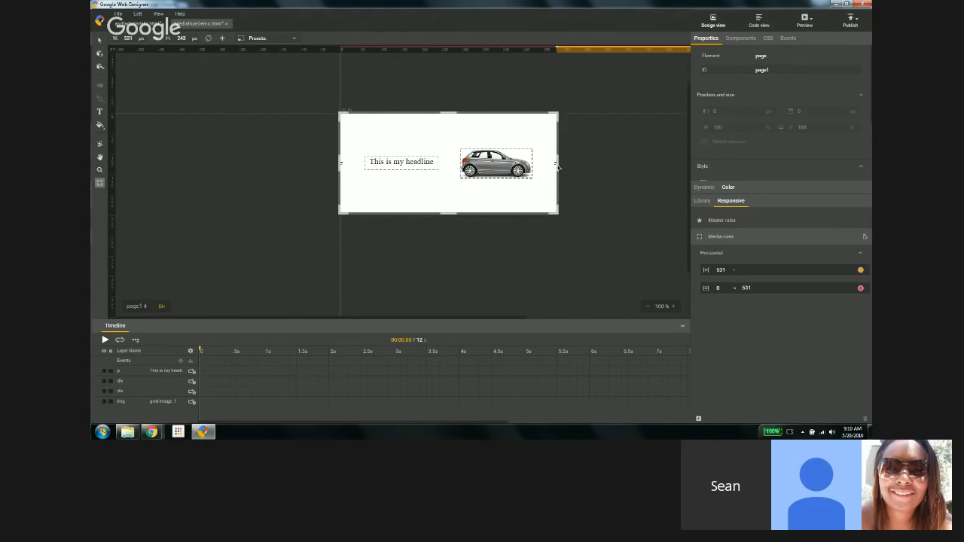
Step: Move the width breakpoint to 495 px and resize the stage to about 620 by 224 px
drag(557, 166, 577, 180)
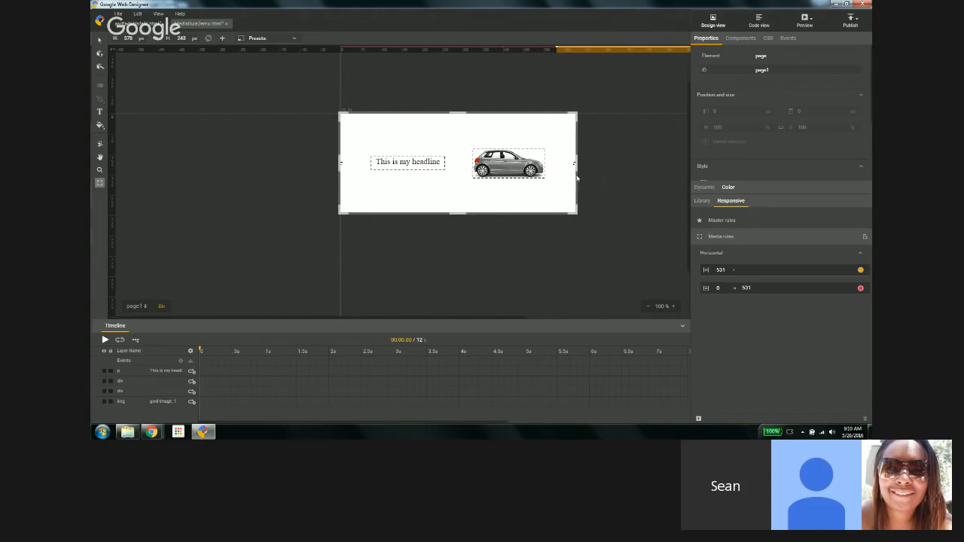
drag(555, 49, 542, 51)
mouse_move(576, 160)
mouse_down()
mouse_move(535, 158)
mouse_move(583, 170)
mouse_up()
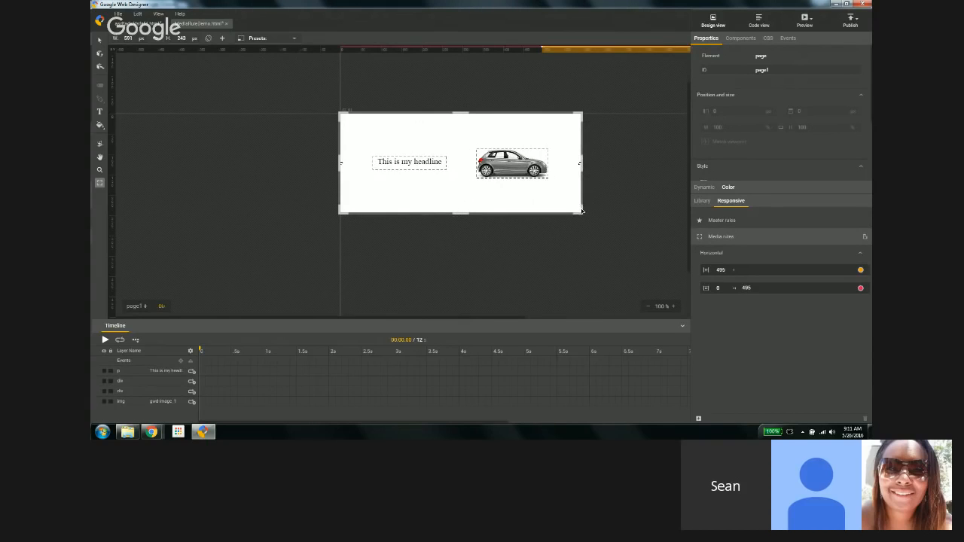
drag(589, 211, 588, 204)
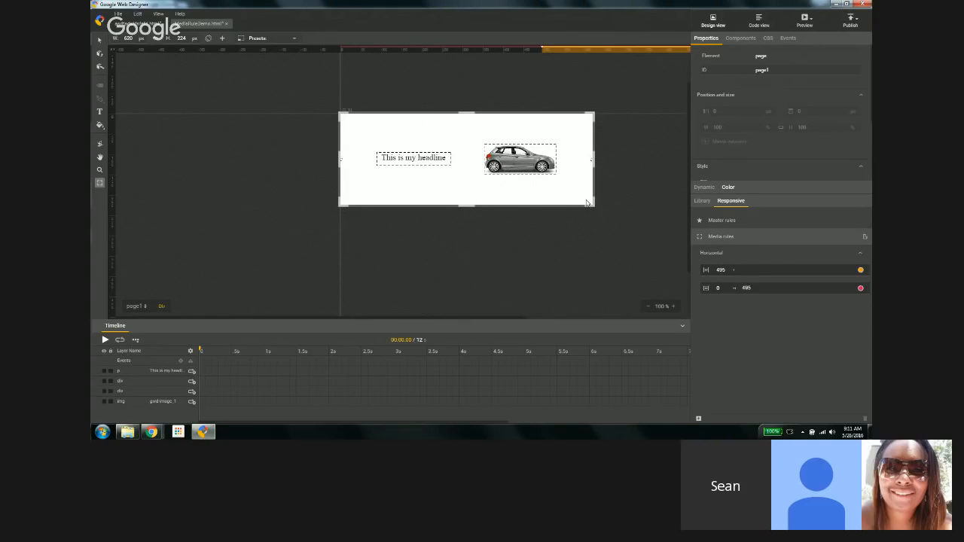
click(758, 24)
scroll(343, 214, down, 3)
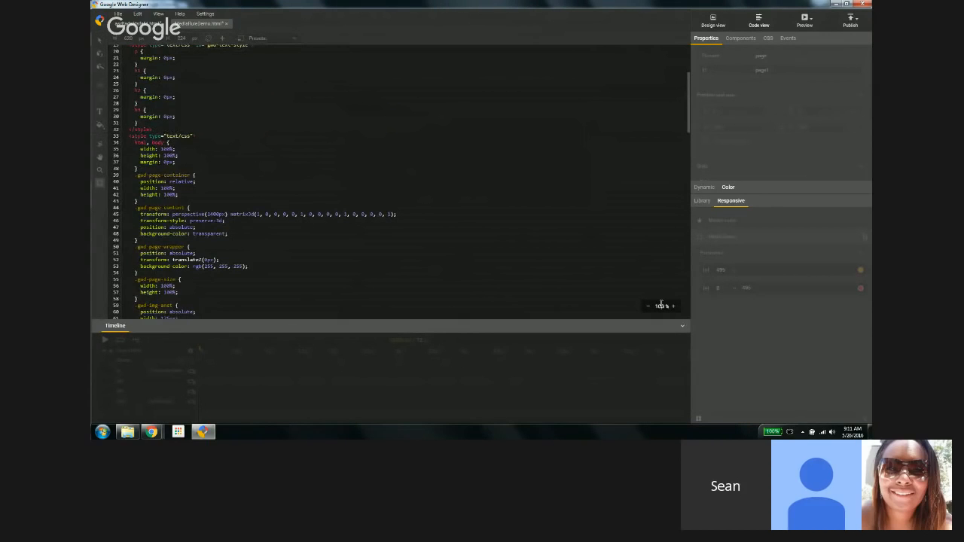
key(Return)
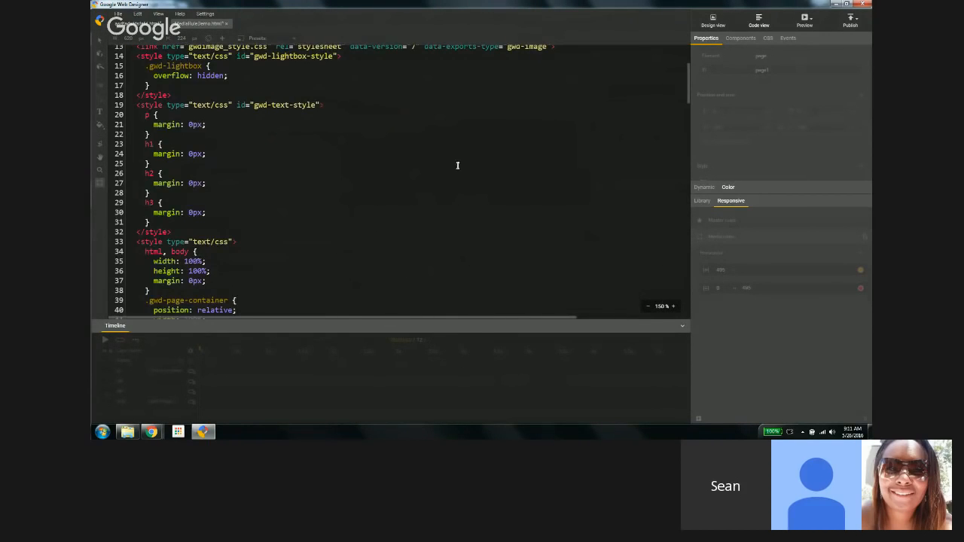
scroll(410, 176, down, 20)
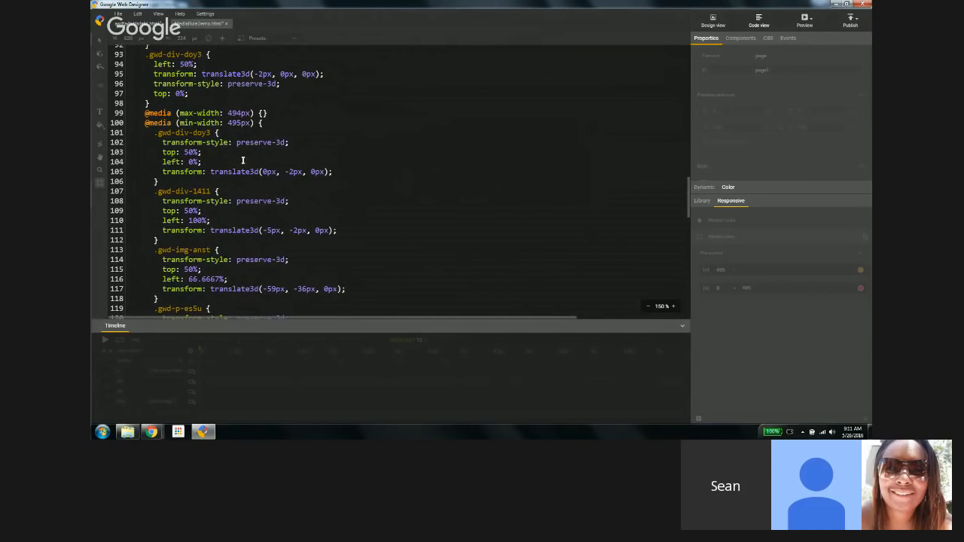
scroll(223, 145, down, 2)
scroll(213, 131, down, 2)
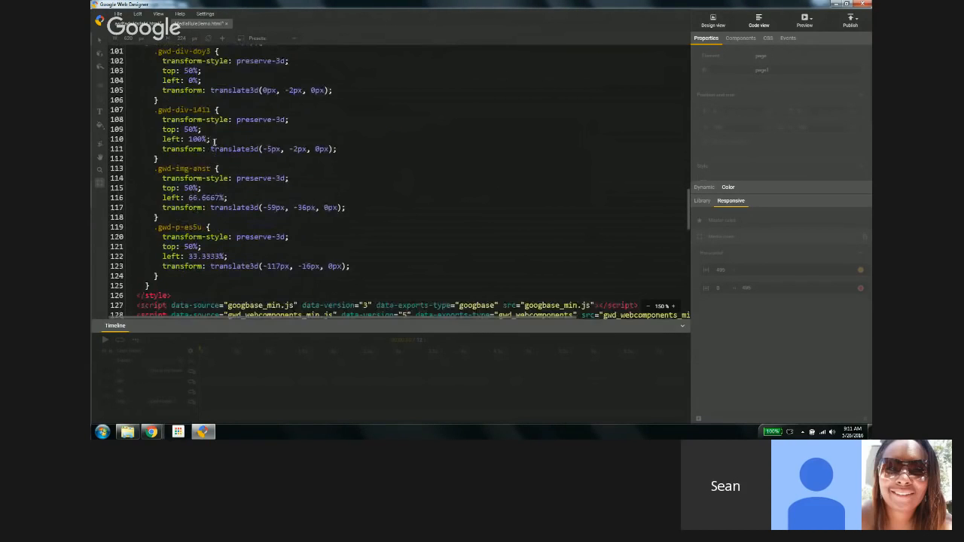
scroll(214, 134, up, 2)
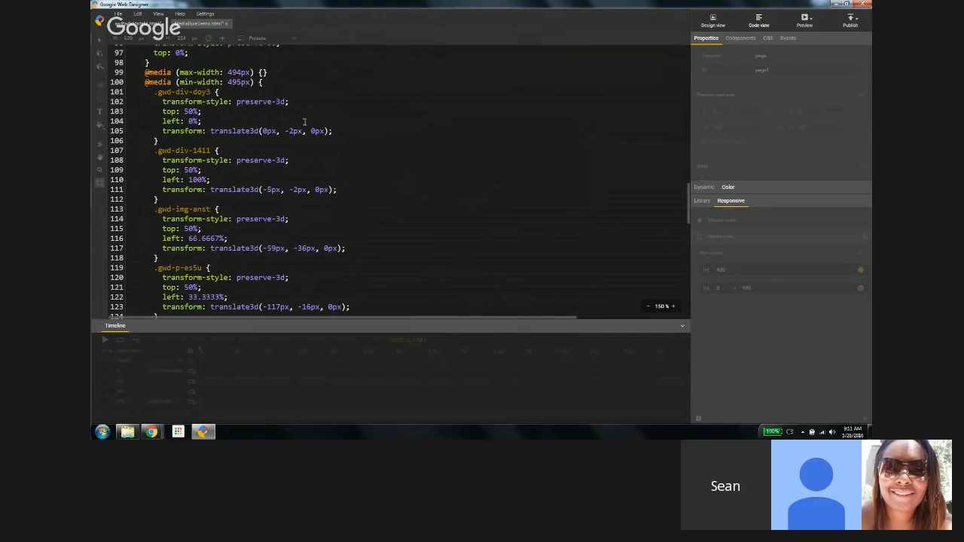
click(708, 21)
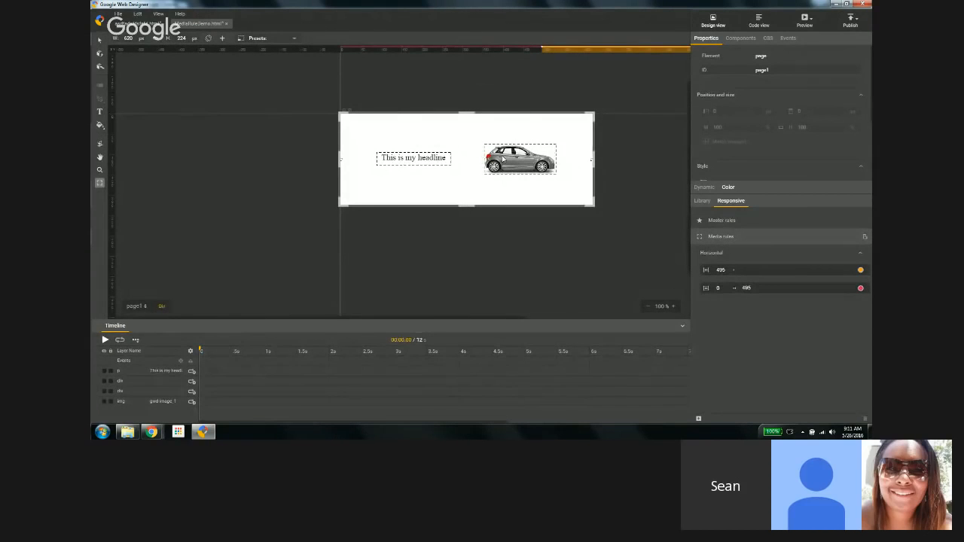
Step: Inspect the car image's overridden position and its CSS rules for the wide layout
key(v)
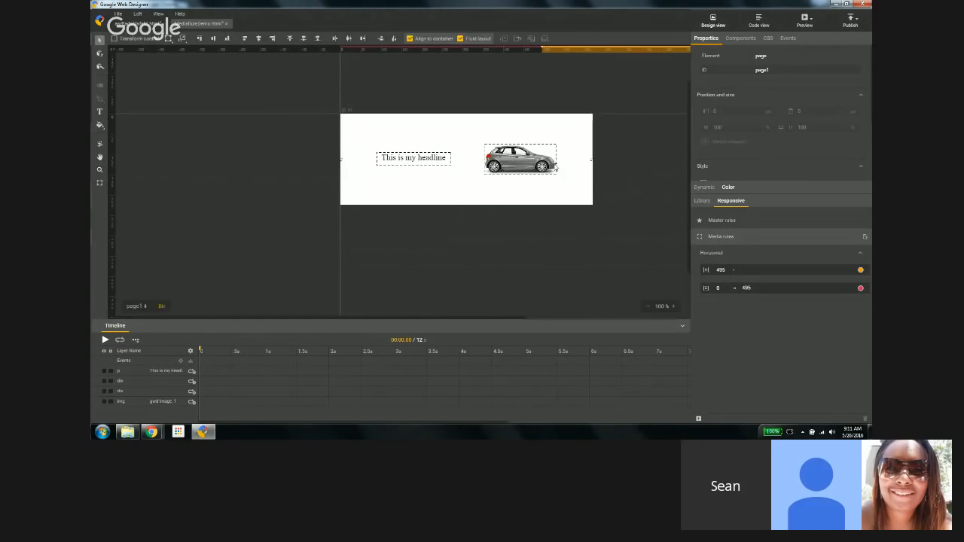
click(537, 160)
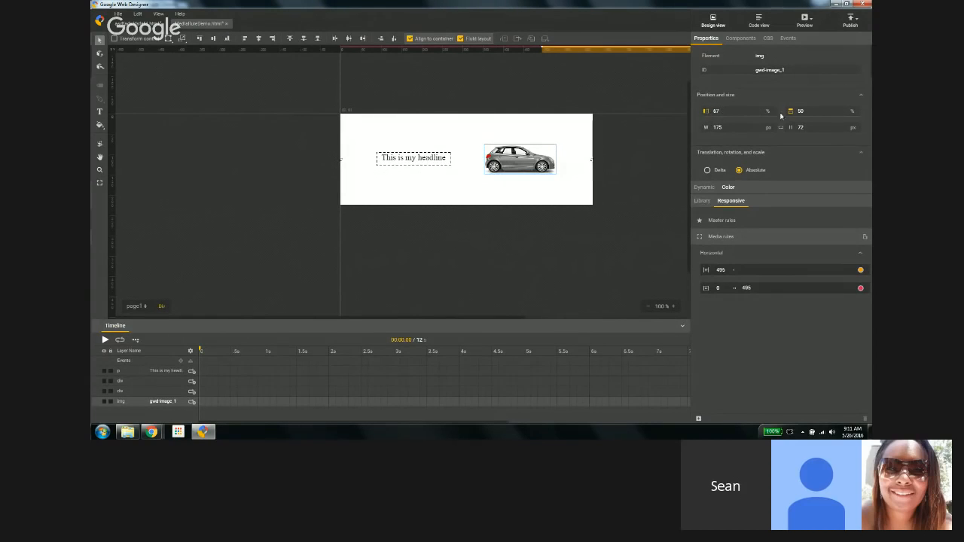
click(707, 114)
mouse_move(706, 114)
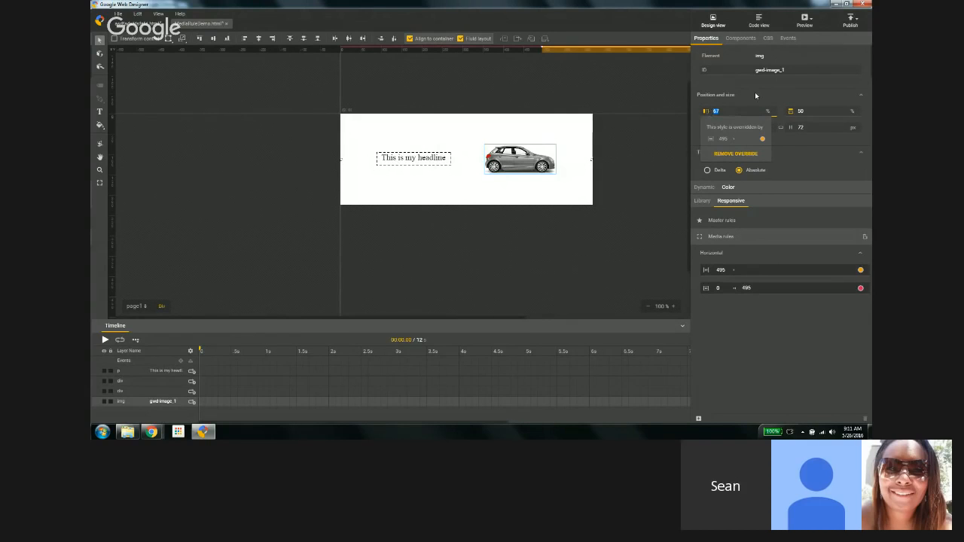
click(767, 38)
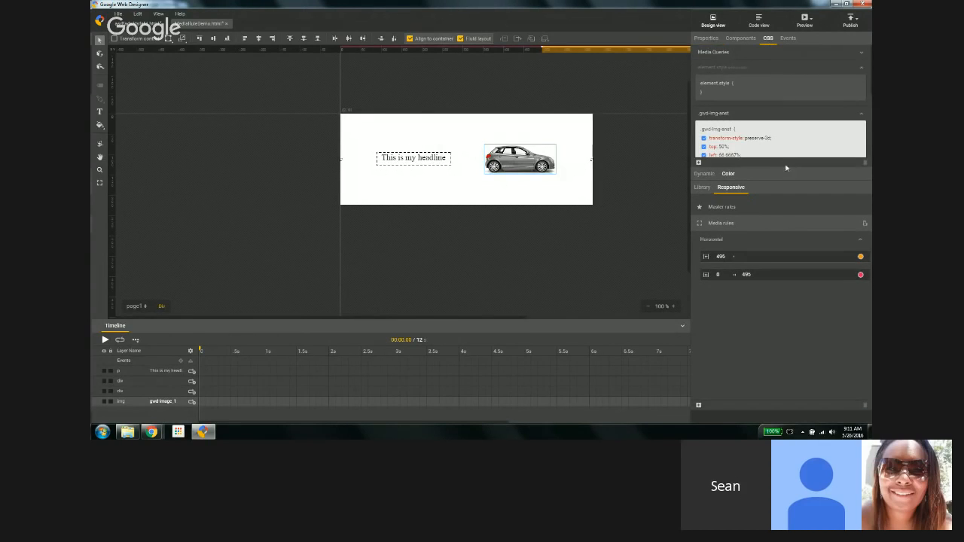
drag(783, 172, 787, 229)
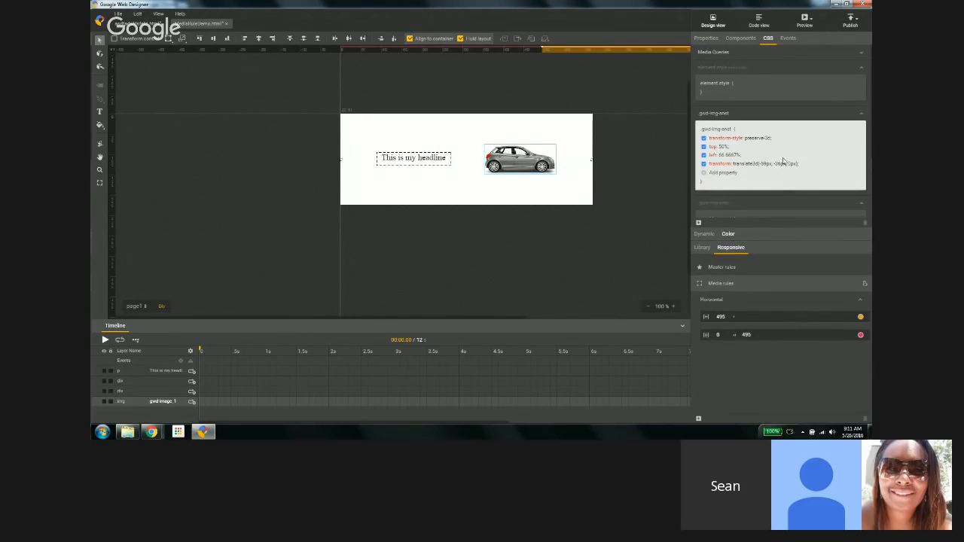
scroll(783, 162, down, 1)
scroll(749, 167, down, 1)
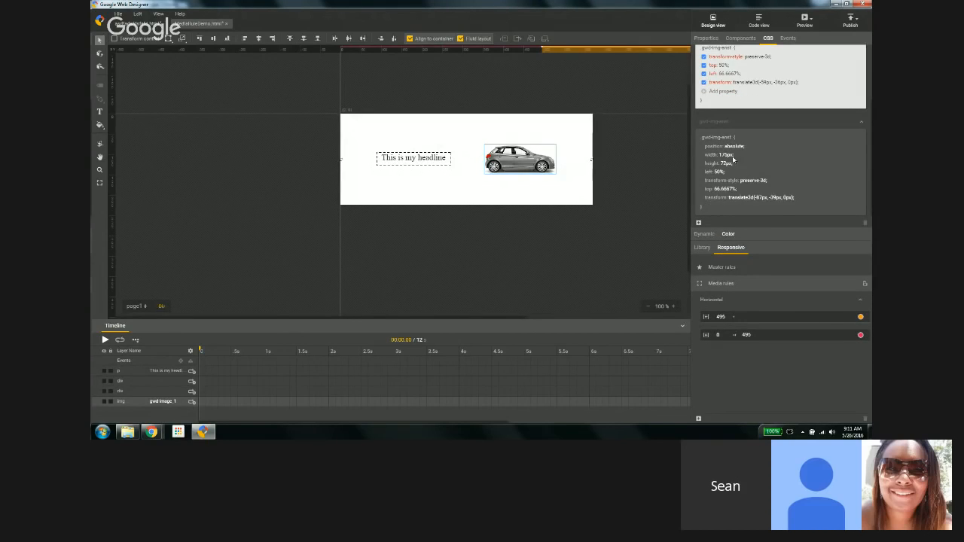
scroll(738, 160, down, 1)
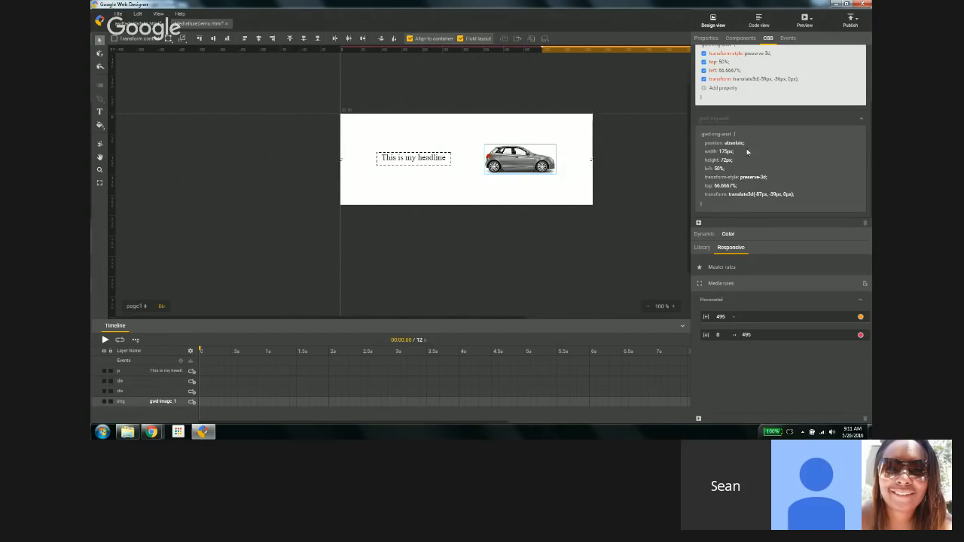
Step: Resize the stage narrower and wider to preview the layout switching at the breakpoint
click(99, 184)
drag(592, 159, 522, 163)
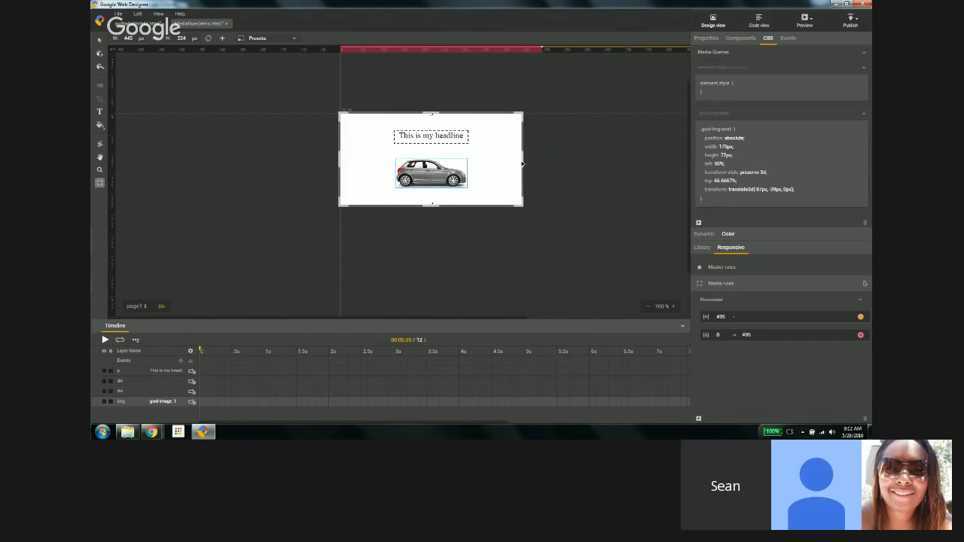
mouse_move(521, 163)
mouse_down()
mouse_move(587, 161)
mouse_move(513, 159)
mouse_up()
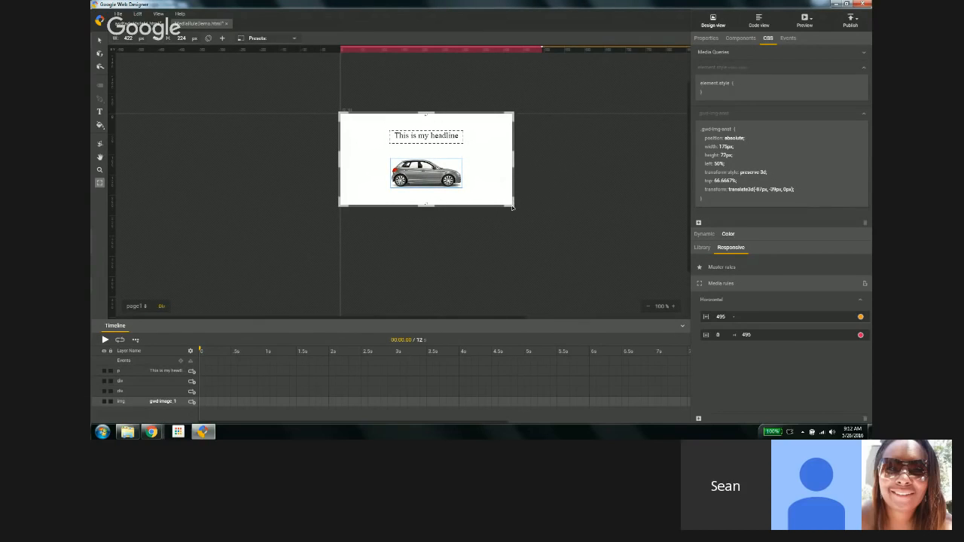
click(595, 53)
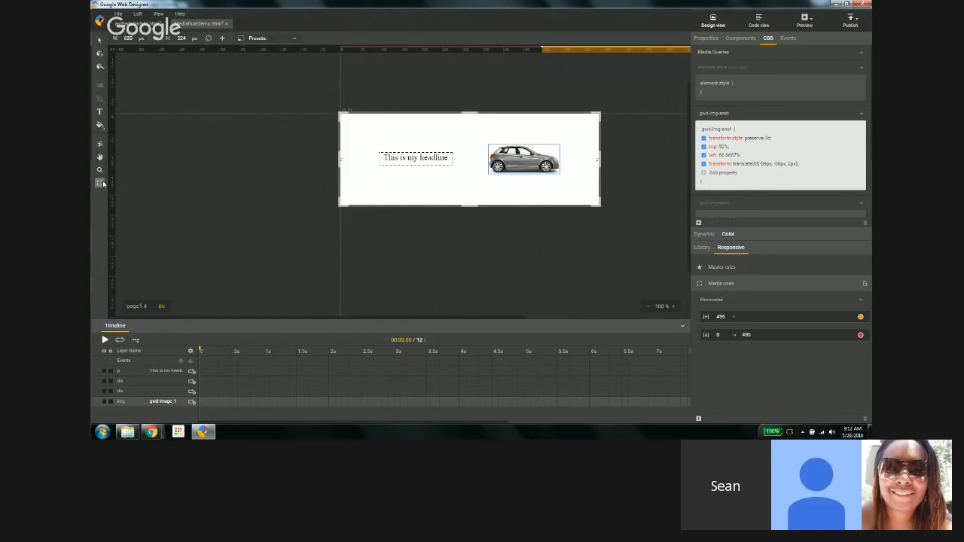
mouse_move(598, 205)
mouse_down()
mouse_move(620, 214)
mouse_move(582, 209)
mouse_move(589, 202)
mouse_up()
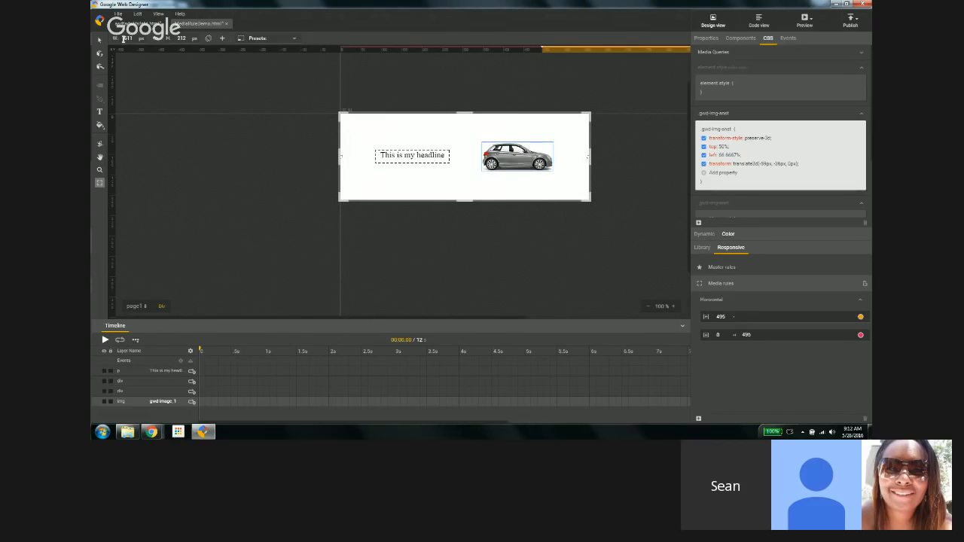
click(126, 39)
click(175, 39)
click(294, 40)
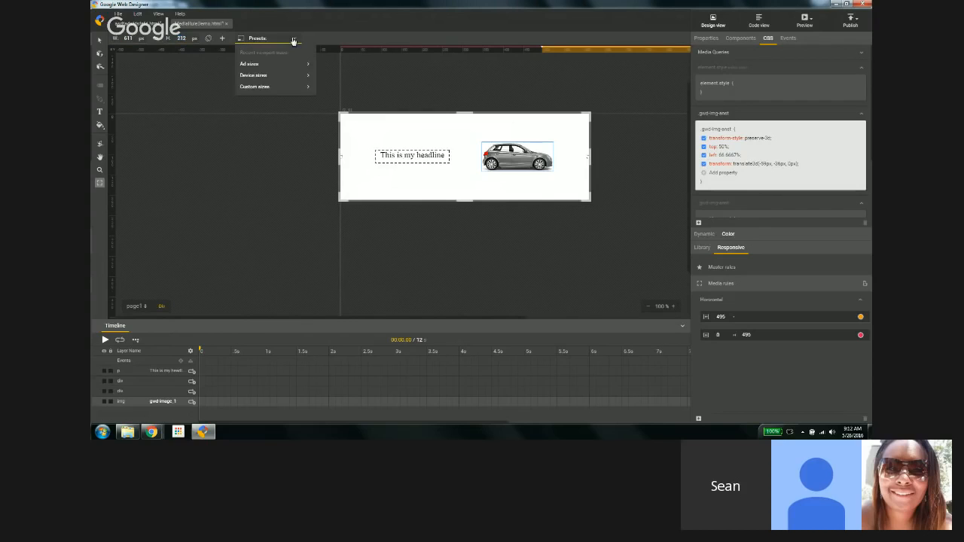
mouse_move(256, 66)
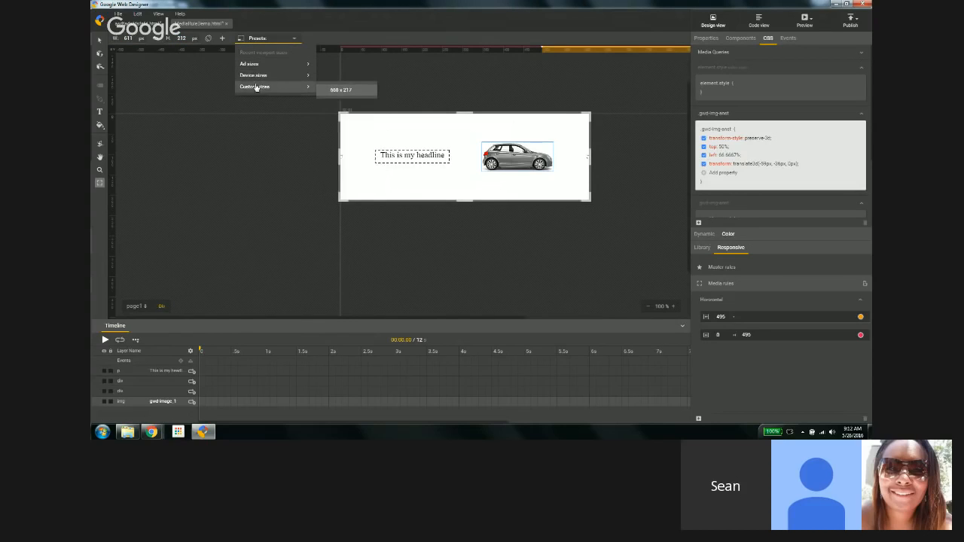
click(476, 96)
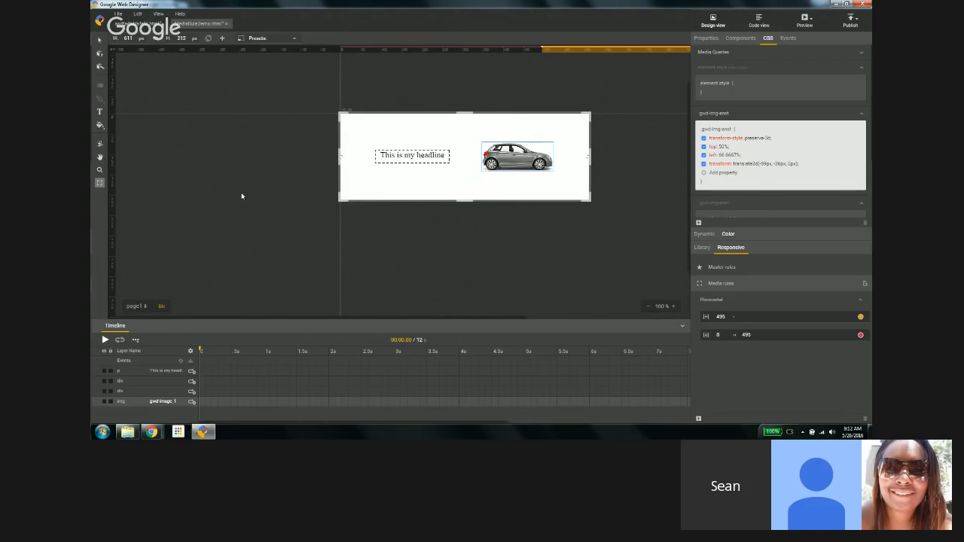
Step: Compare the master rules and media rules layouts while widening the stage to about 781 by 185 px
click(727, 268)
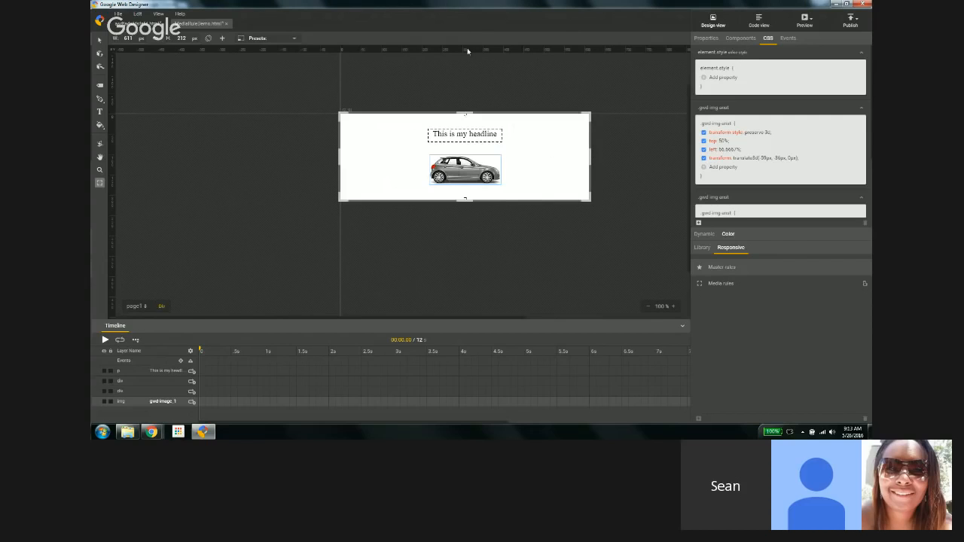
click(712, 285)
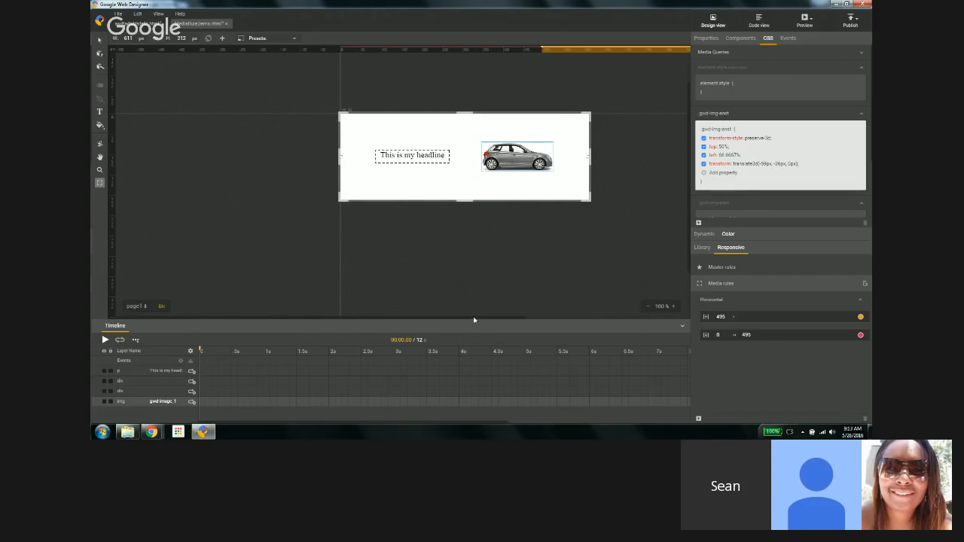
drag(474, 320, 547, 321)
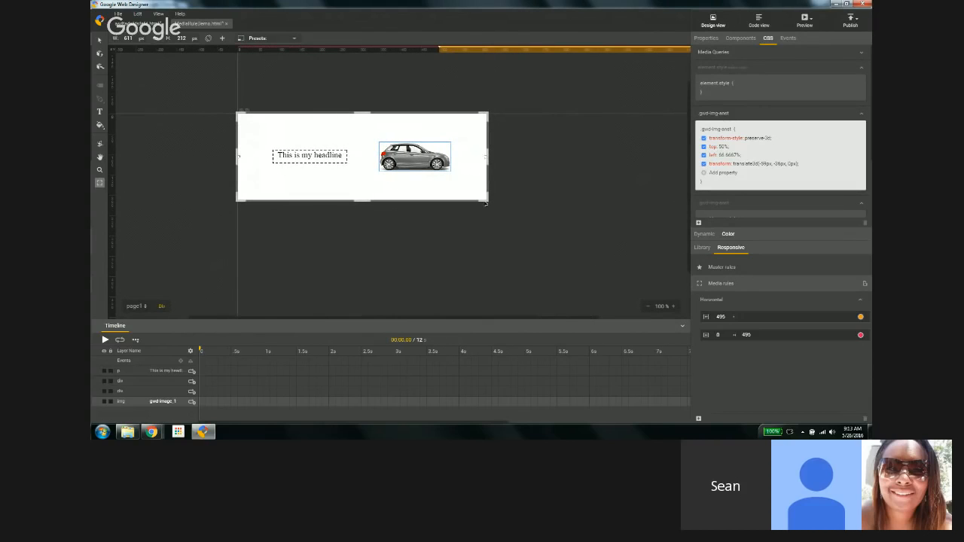
drag(486, 203, 554, 192)
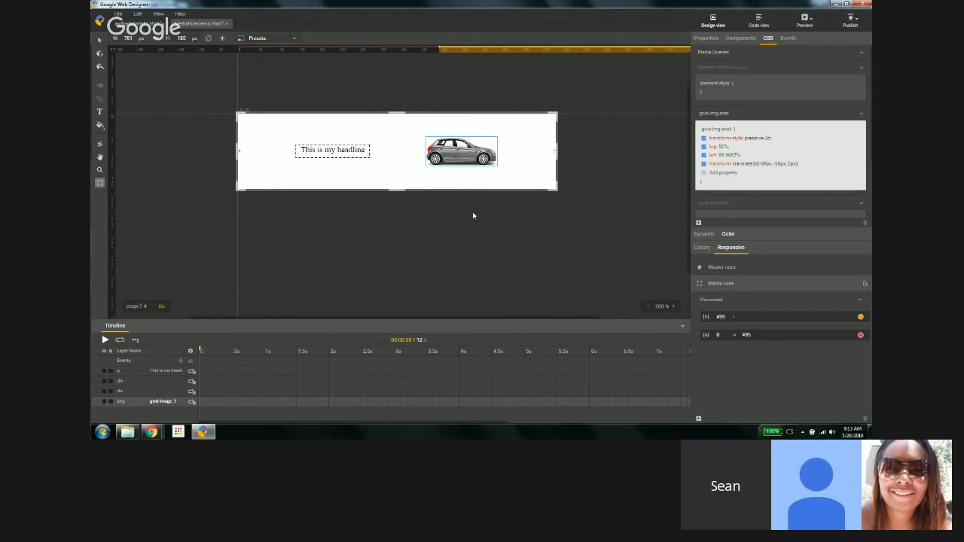
click(716, 269)
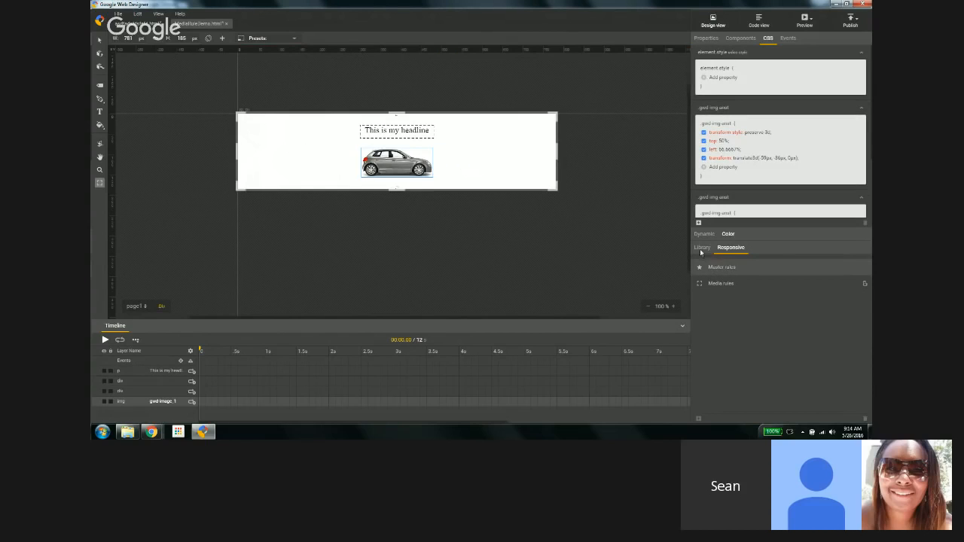
Step: Place the color_white_smaller.png image from the library onto the canvas beside the stage
click(701, 248)
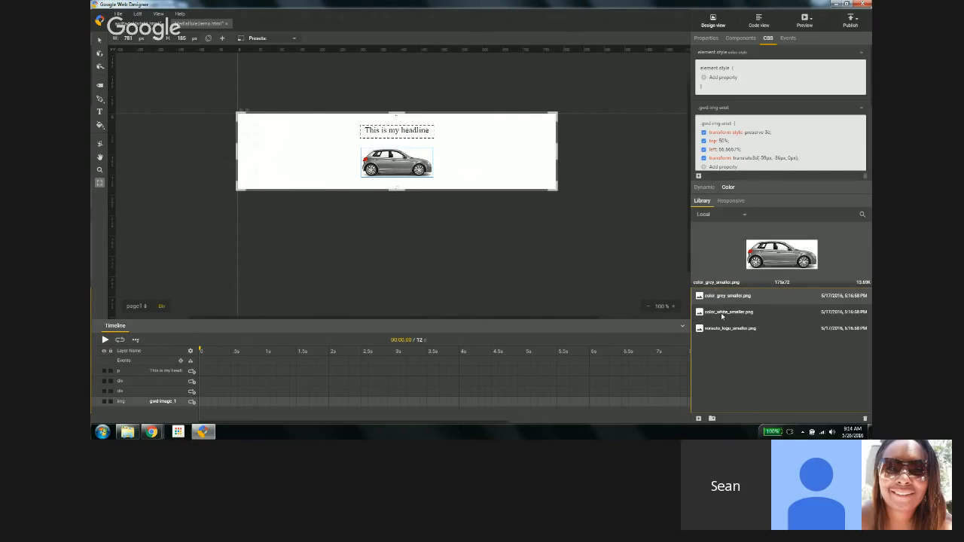
drag(723, 312, 179, 202)
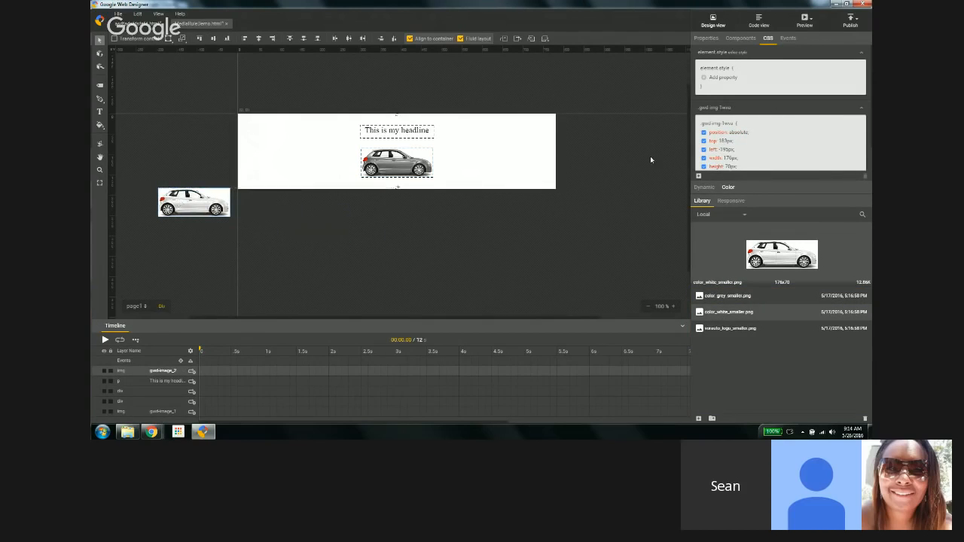
Step: Set the white car image's visibility to hidden
click(707, 39)
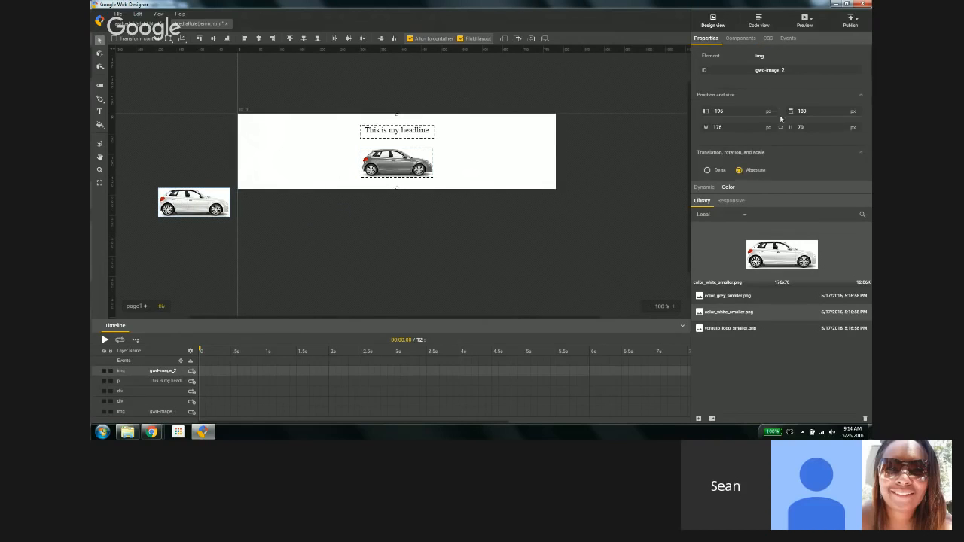
scroll(769, 106, down, 5)
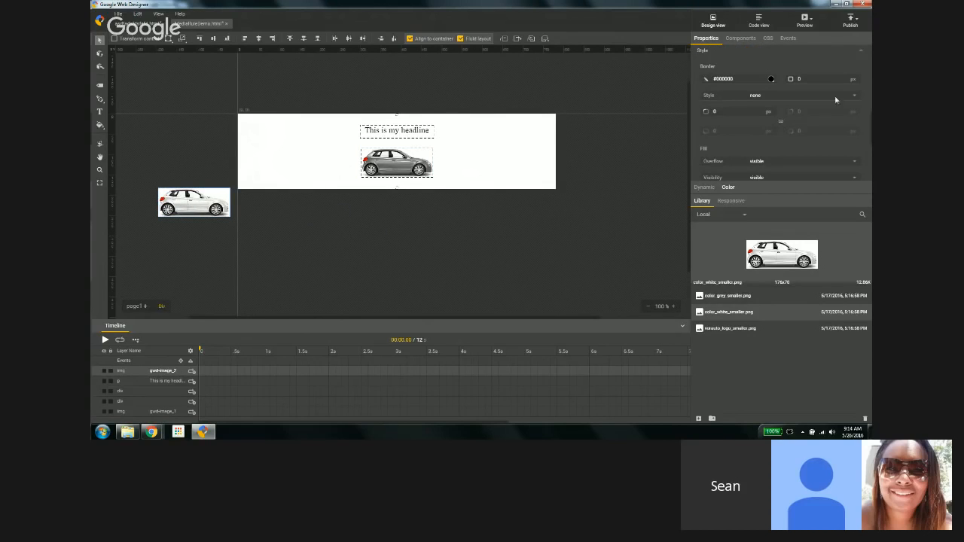
scroll(829, 116, down, 1)
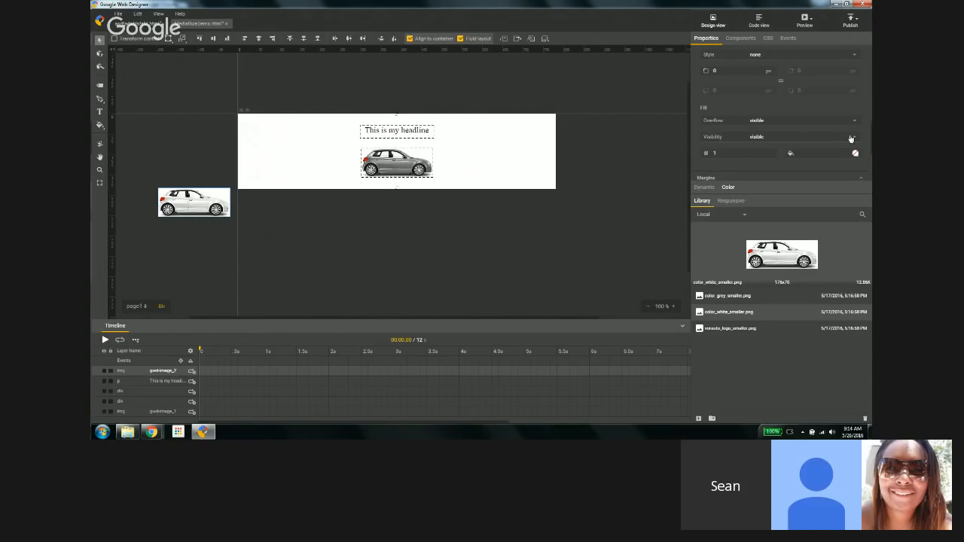
click(832, 140)
click(842, 163)
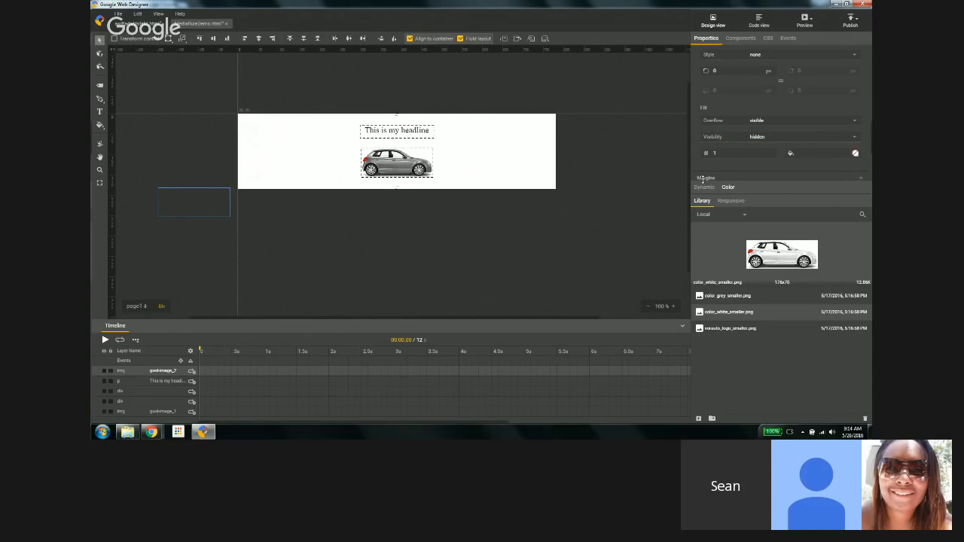
click(724, 201)
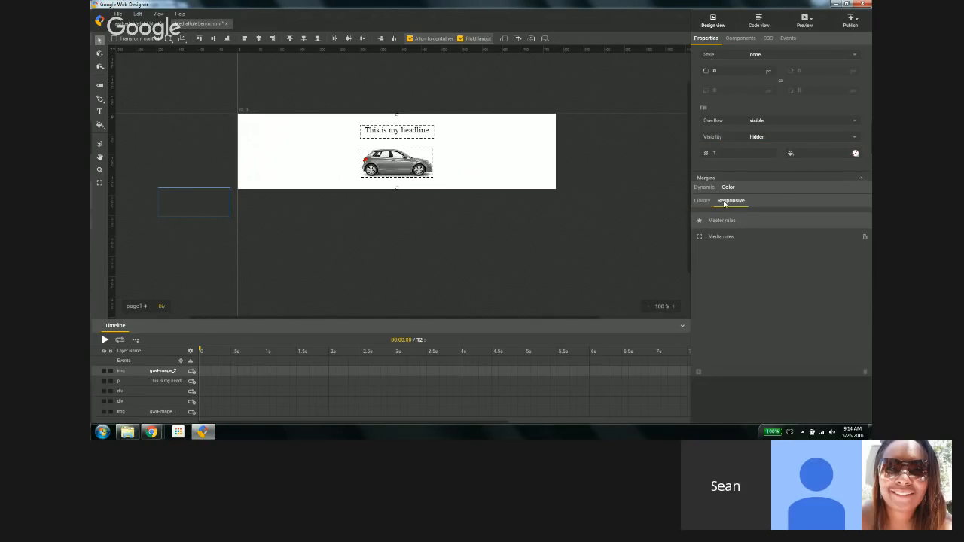
Step: Add a new width breakpoint at 770 px to the media rules
click(713, 236)
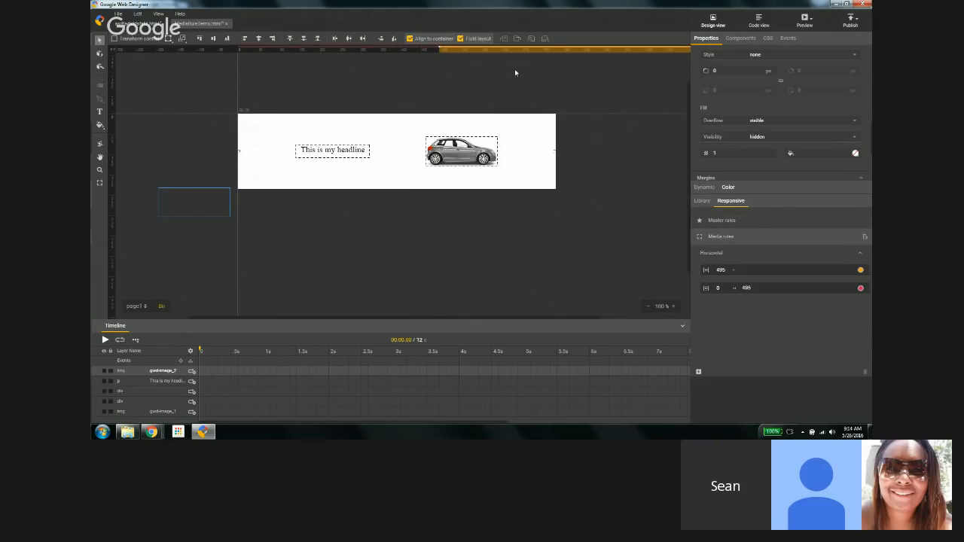
right_click(553, 53)
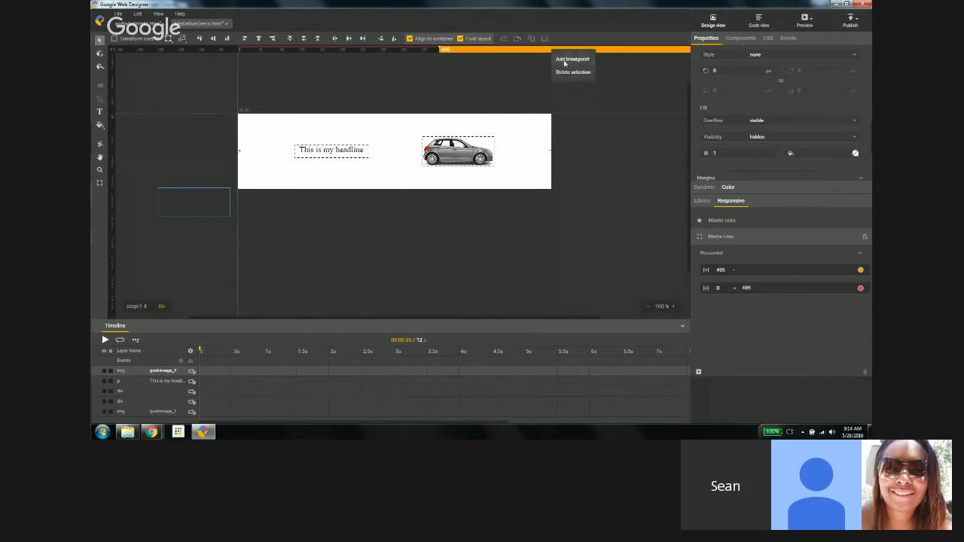
click(570, 60)
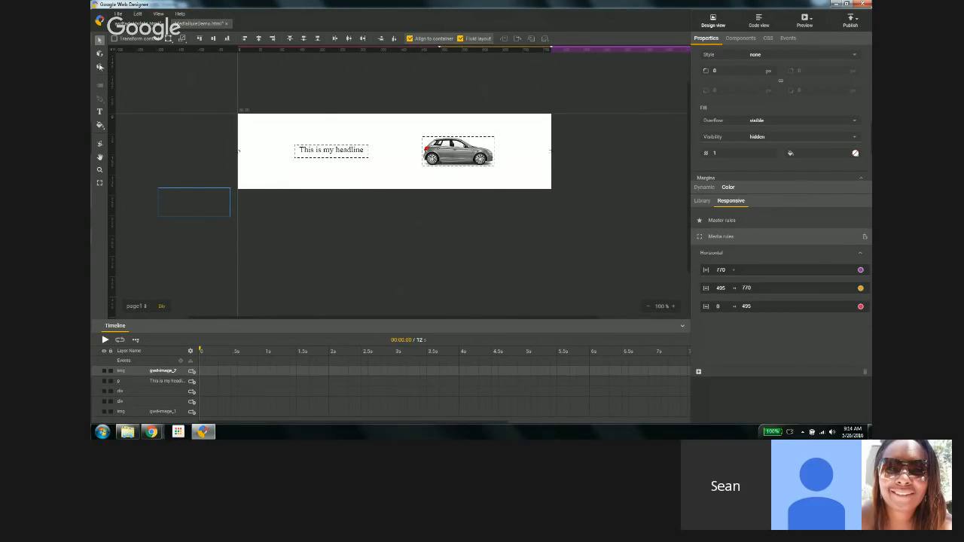
Step: In the widest layout, move the white car onto the stage beside the grey car and set it visible
drag(185, 197, 449, 198)
drag(452, 163, 405, 156)
drag(454, 190, 494, 136)
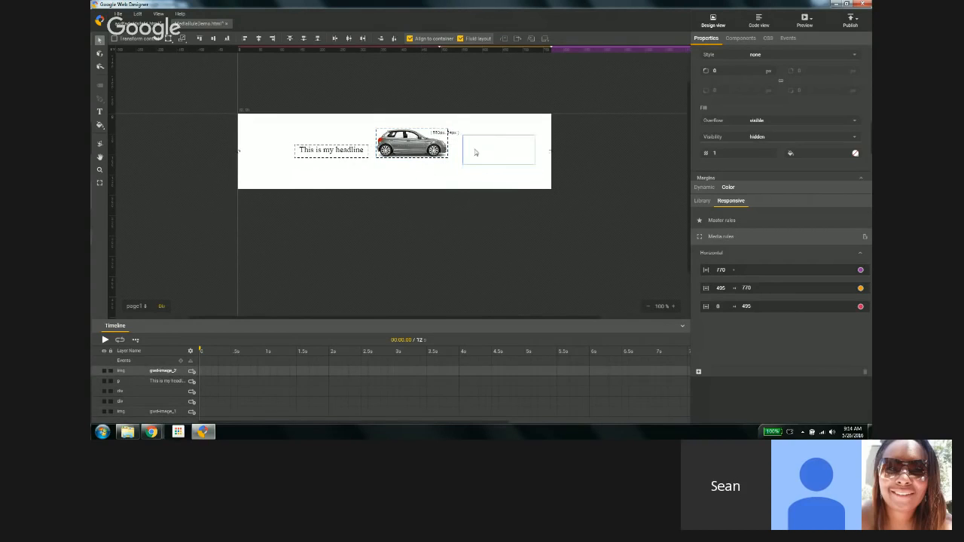
click(854, 138)
click(837, 152)
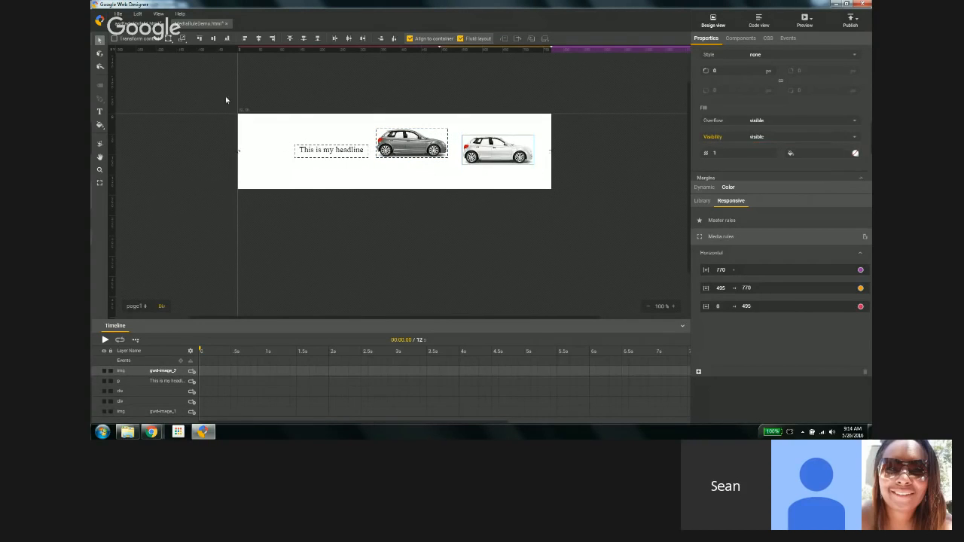
Step: Select the headline and both cars, align them vertically and distribute them evenly across the stage
drag(215, 91, 561, 203)
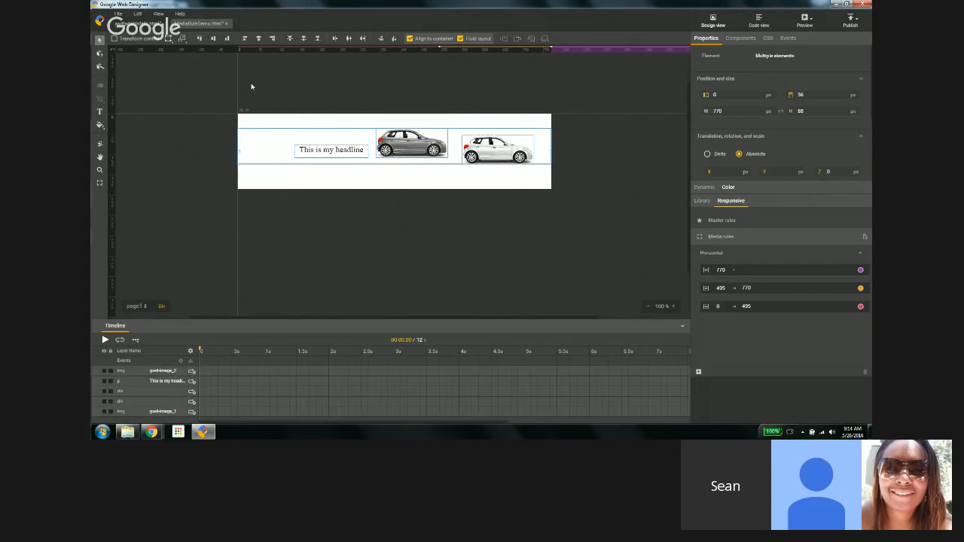
click(214, 39)
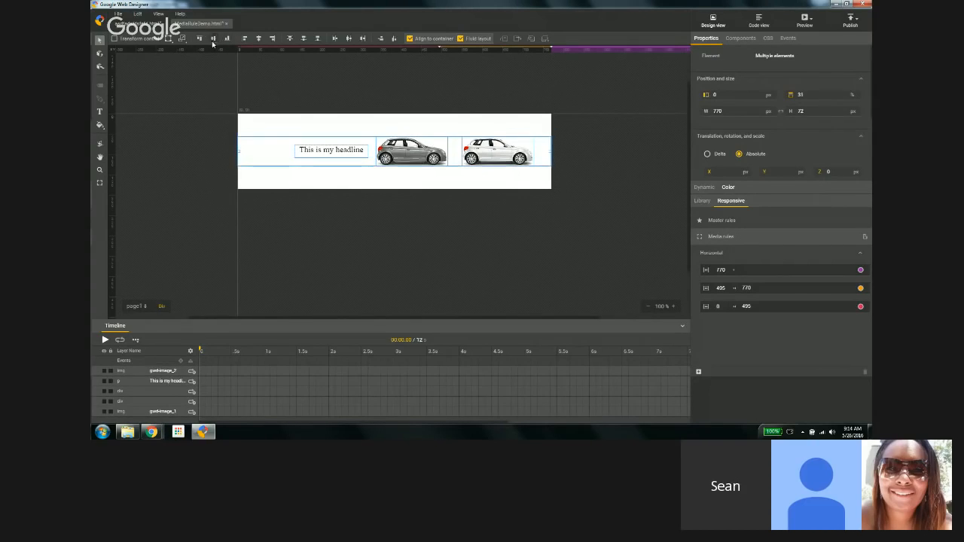
click(381, 38)
Step: Resize the stage to about 885 by 357 px to preview the wide layout
click(101, 183)
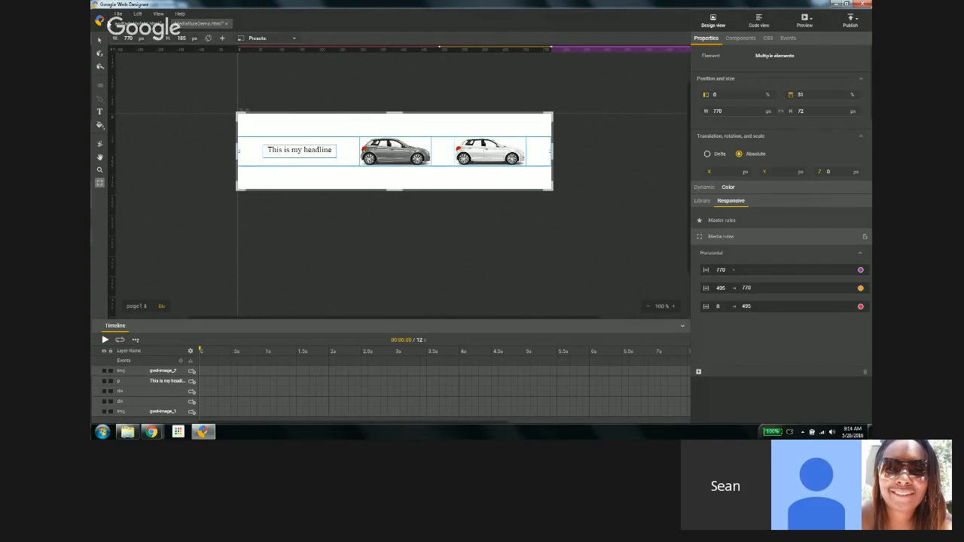
click(100, 41)
click(119, 174)
click(101, 185)
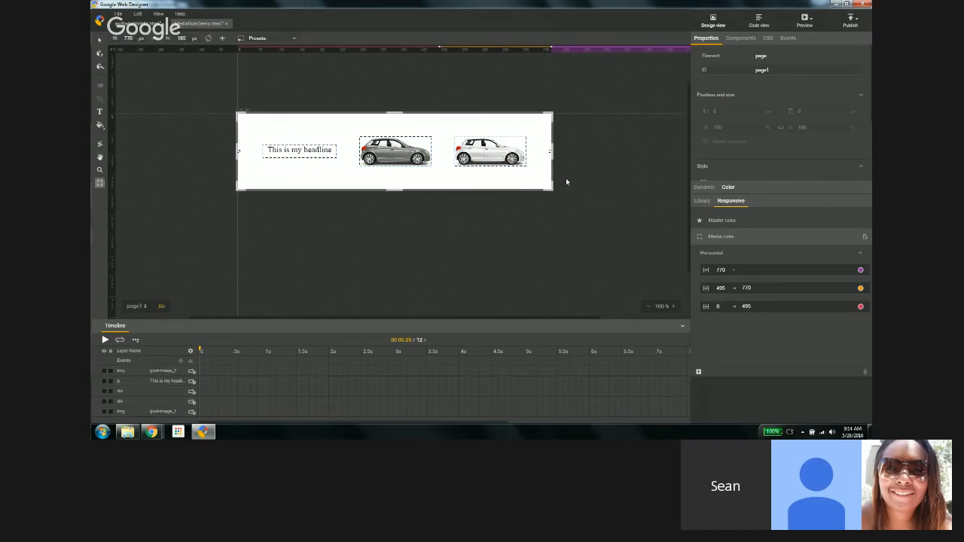
drag(552, 190, 597, 216)
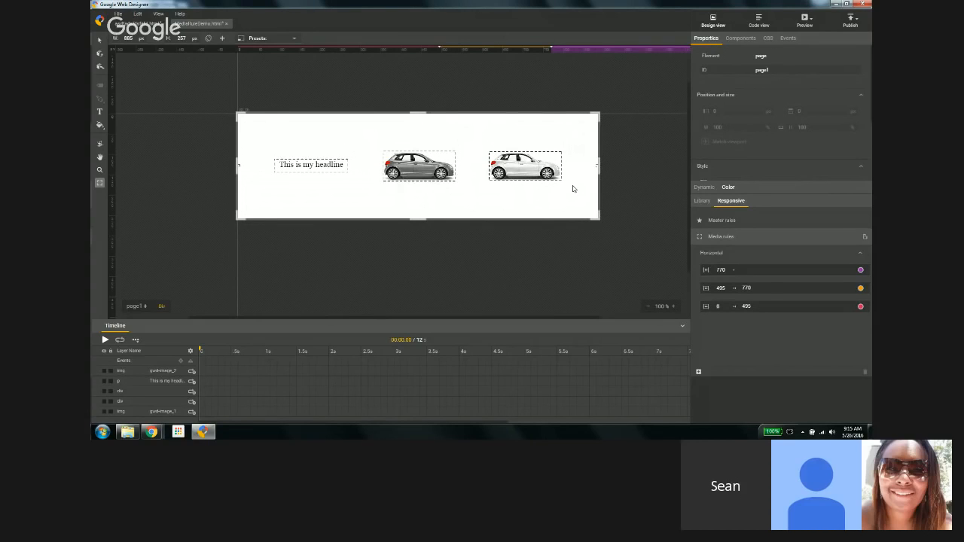
Step: In master rules, place vorauto_logo_smaller.png from the library beside the stage and set it hidden
click(700, 220)
click(702, 208)
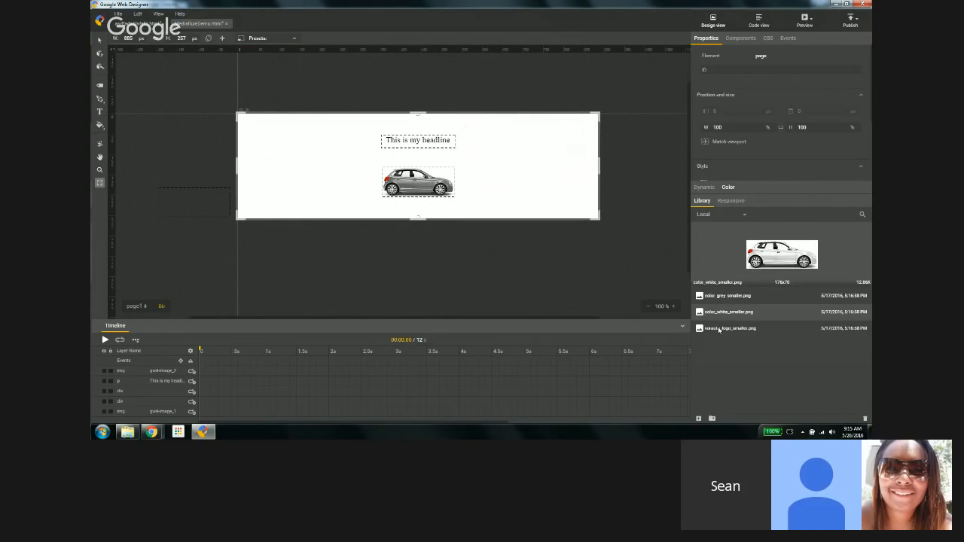
drag(719, 329, 200, 160)
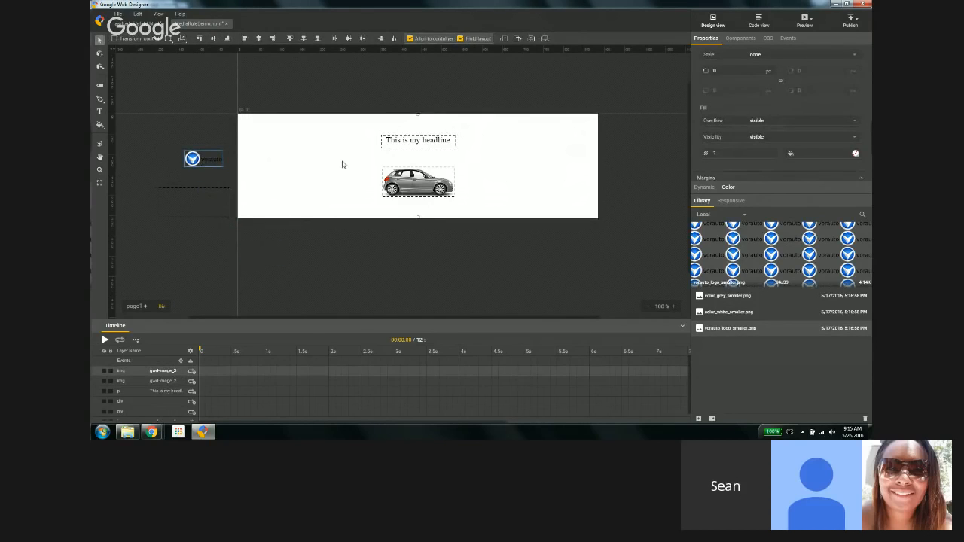
click(854, 138)
click(844, 162)
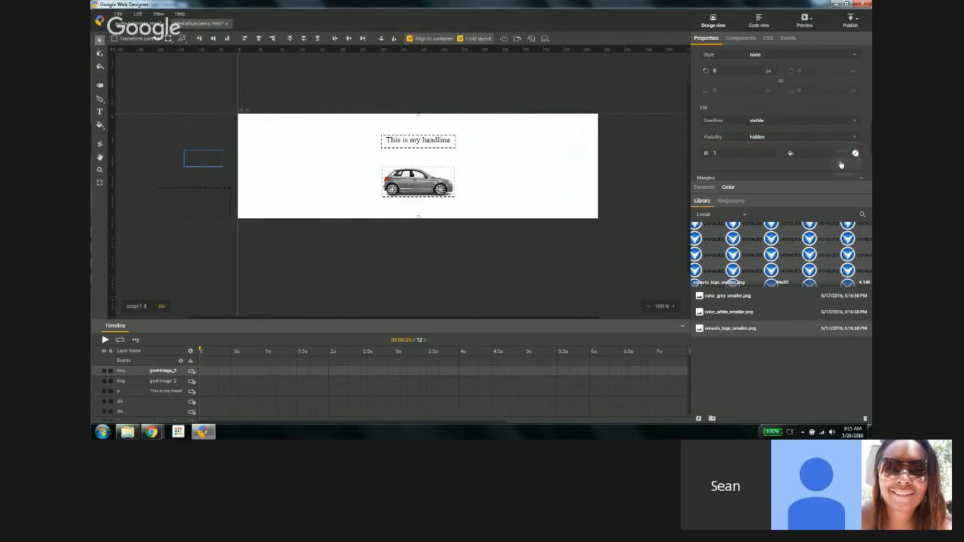
click(320, 261)
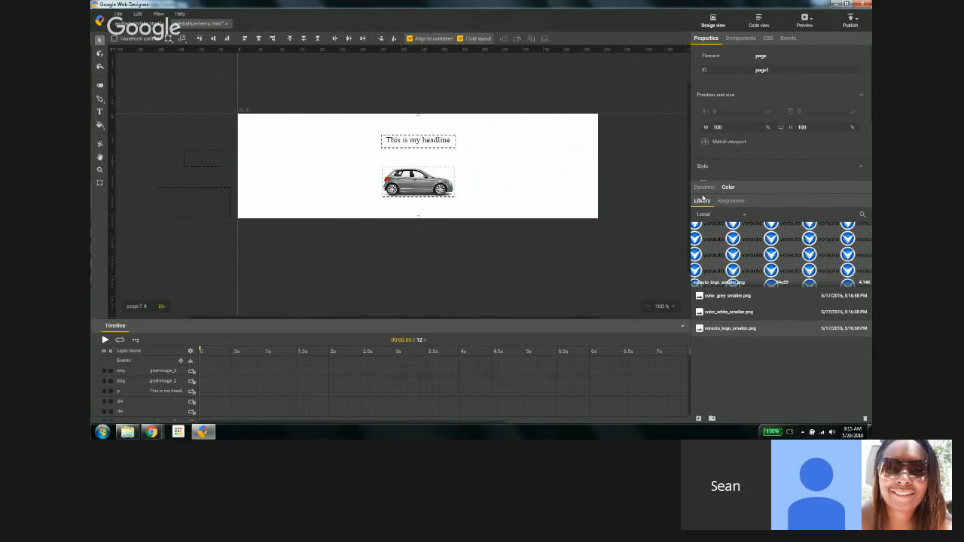
Step: Add a height breakpoint at 257 px to the media rules
click(728, 201)
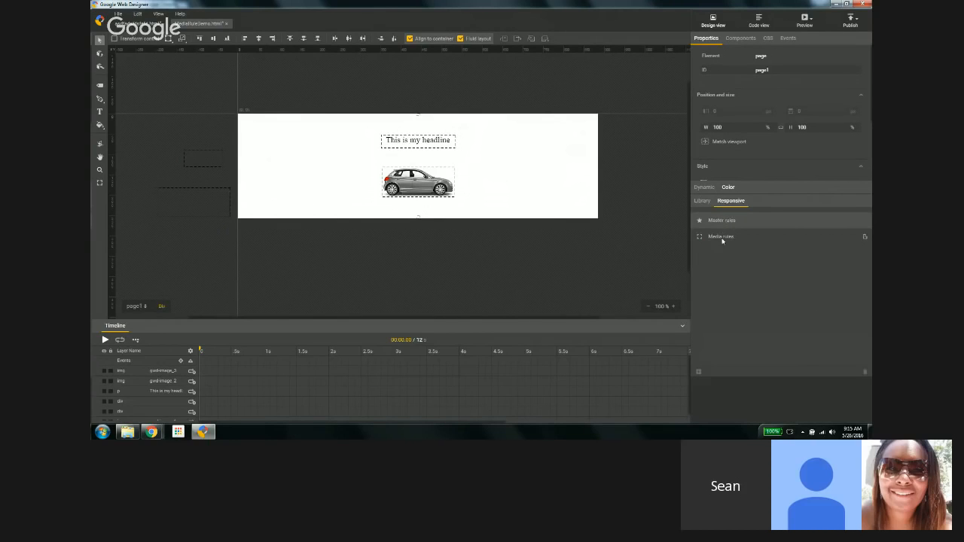
click(722, 238)
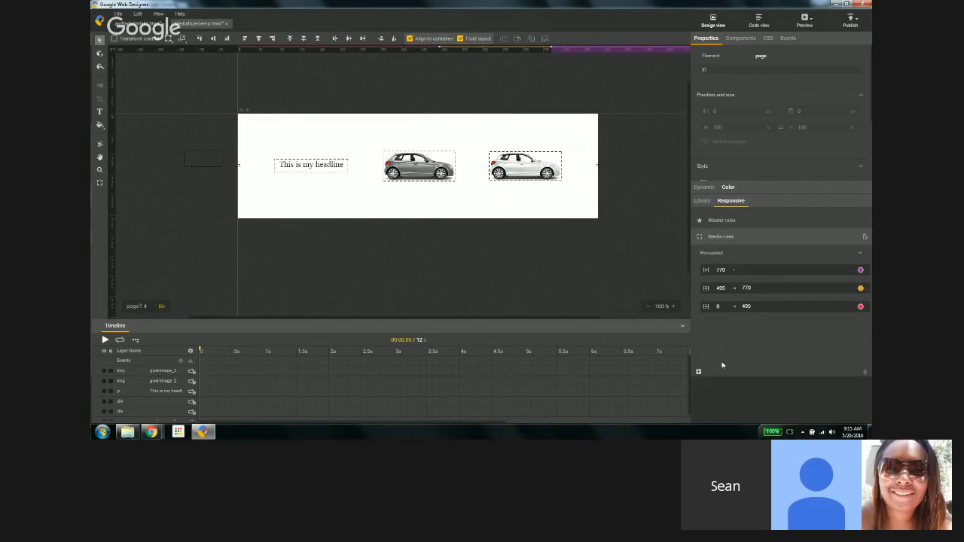
click(698, 371)
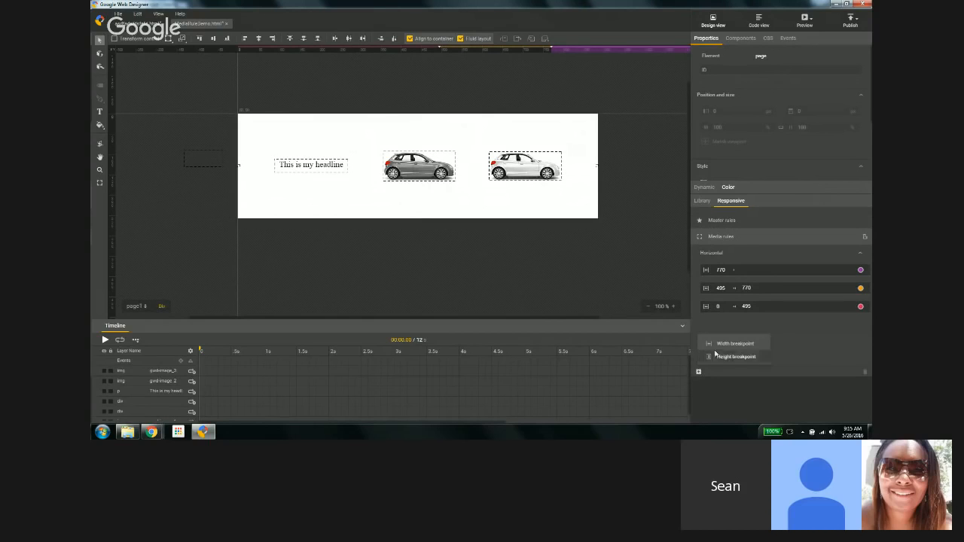
click(724, 357)
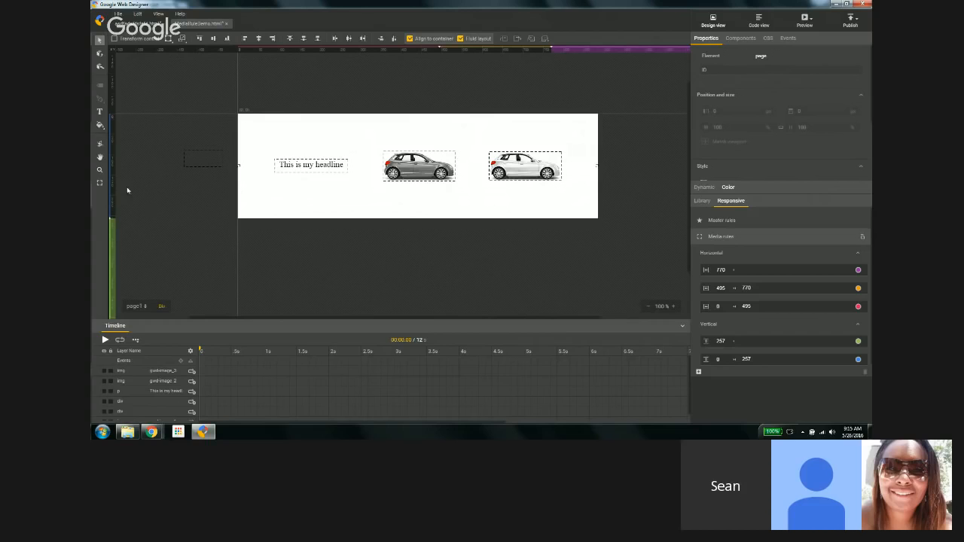
Step: With the stage enlarged to about 870 by 298 px, make the logo visible and center it along the stage's bottom
click(99, 182)
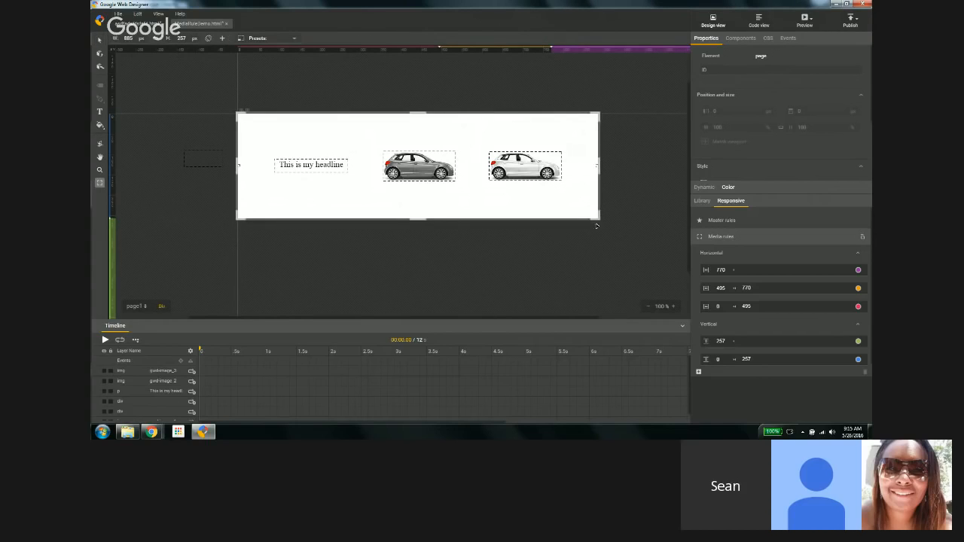
drag(596, 225, 598, 250)
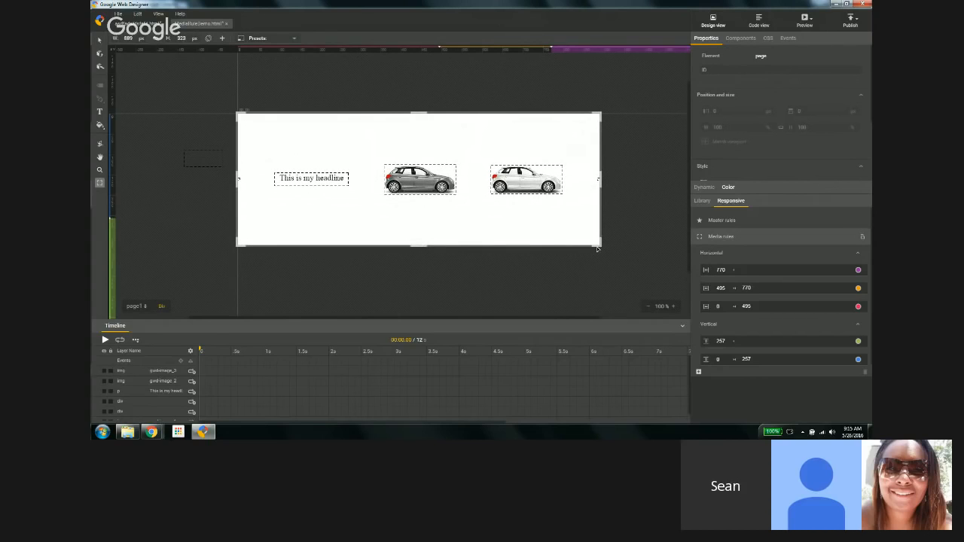
mouse_move(597, 249)
mouse_down()
mouse_move(584, 259)
mouse_move(600, 253)
mouse_move(599, 267)
mouse_move(393, 271)
mouse_move(409, 223)
mouse_move(405, 186)
mouse_move(585, 179)
mouse_move(579, 231)
mouse_move(501, 261)
mouse_move(570, 264)
mouse_move(594, 243)
mouse_move(590, 254)
mouse_move(590, 238)
mouse_up()
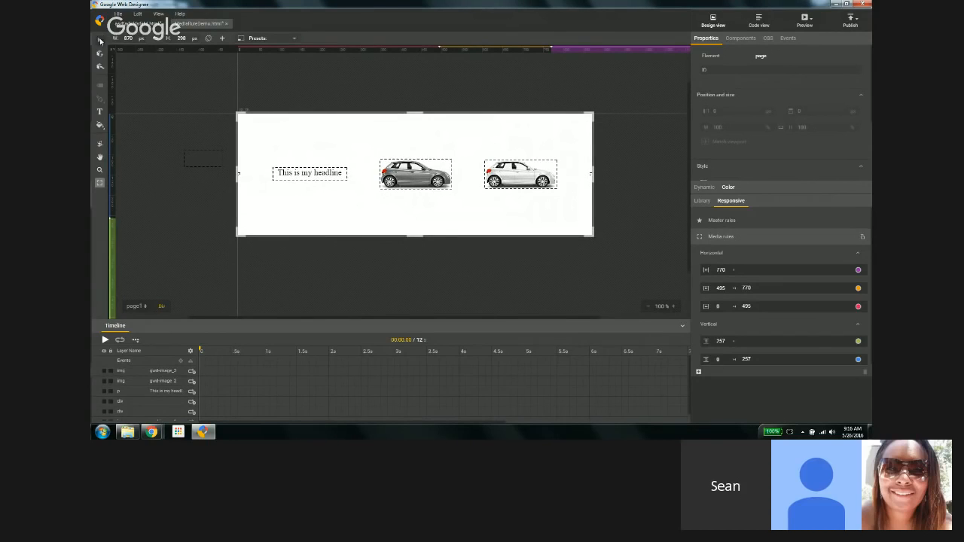
click(100, 41)
drag(354, 205, 430, 230)
click(853, 141)
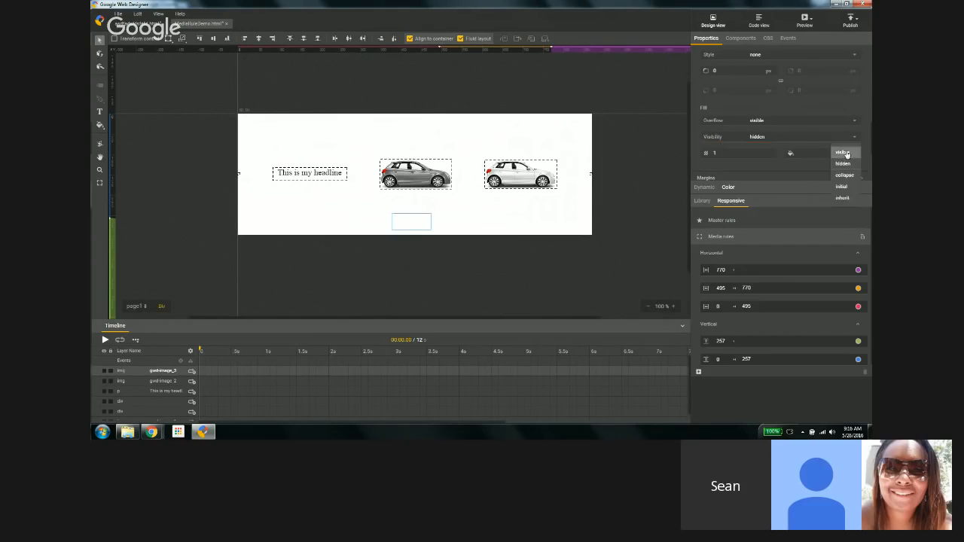
click(842, 159)
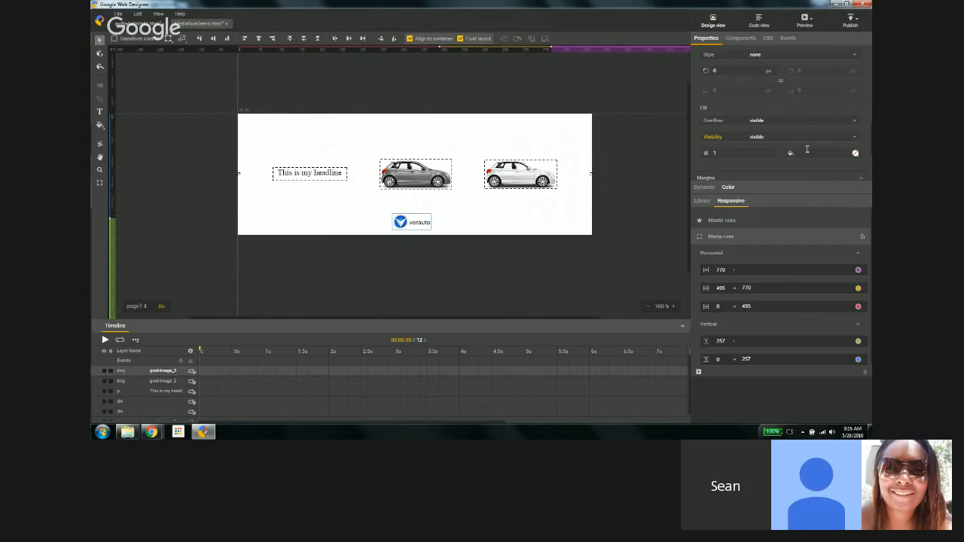
click(257, 41)
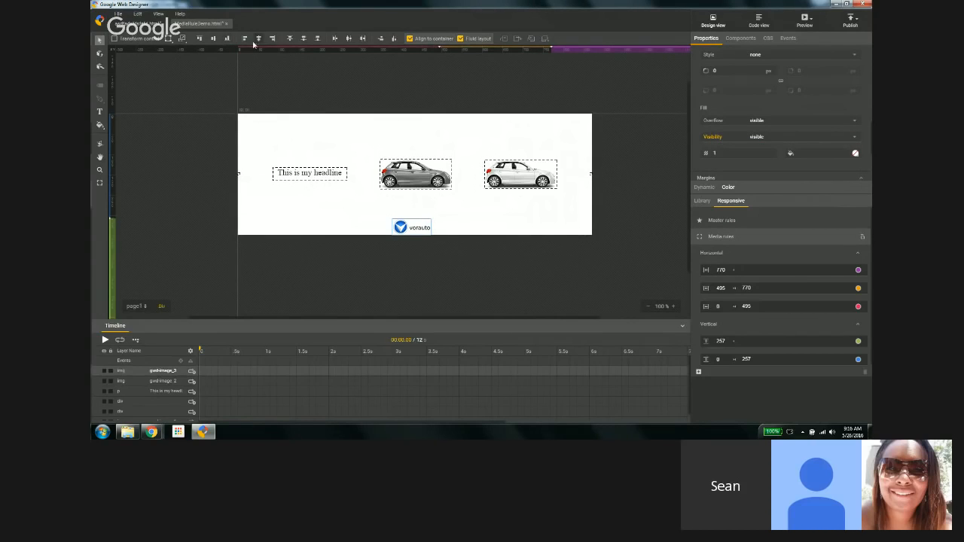
Step: With the stage narrowed to about 691 by 345 px, make the logo visible and align it to the bottom center
click(100, 183)
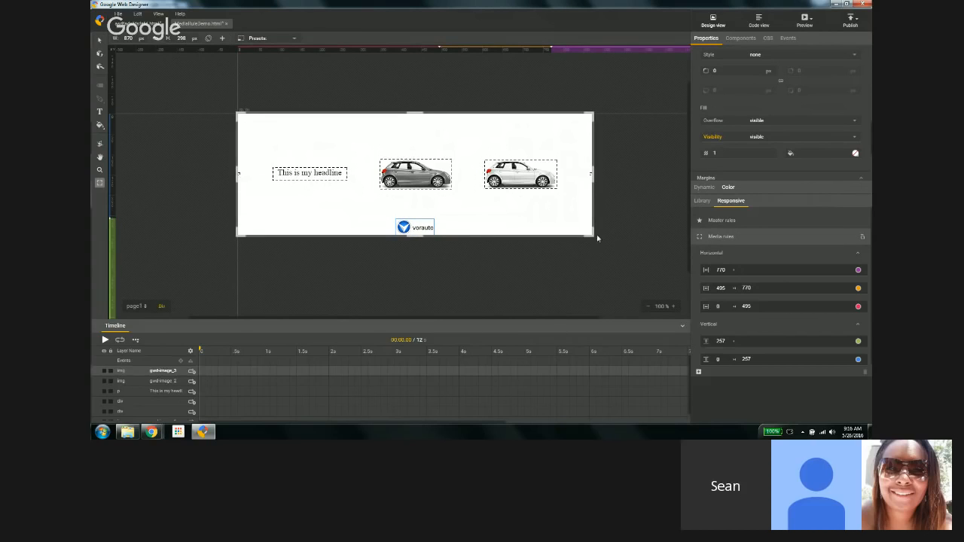
drag(597, 238, 518, 256)
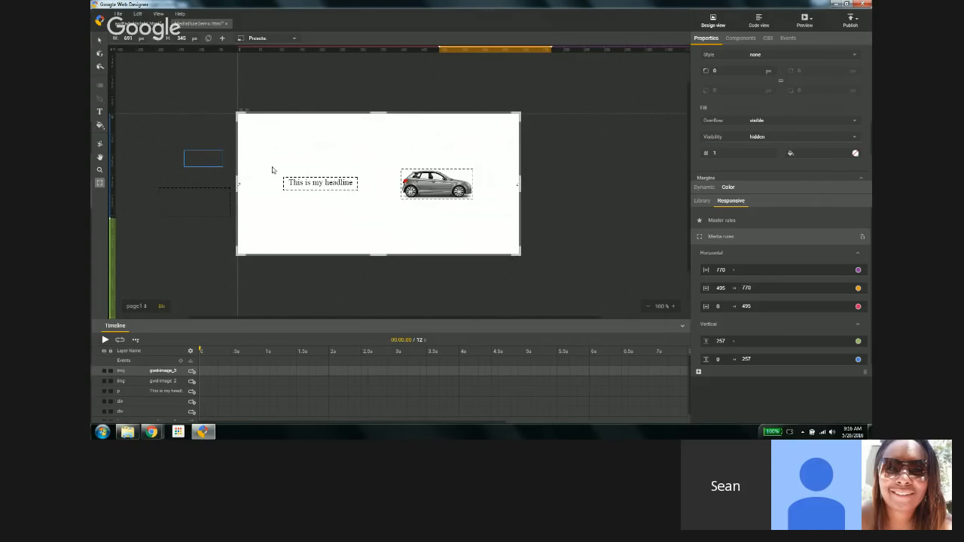
click(99, 41)
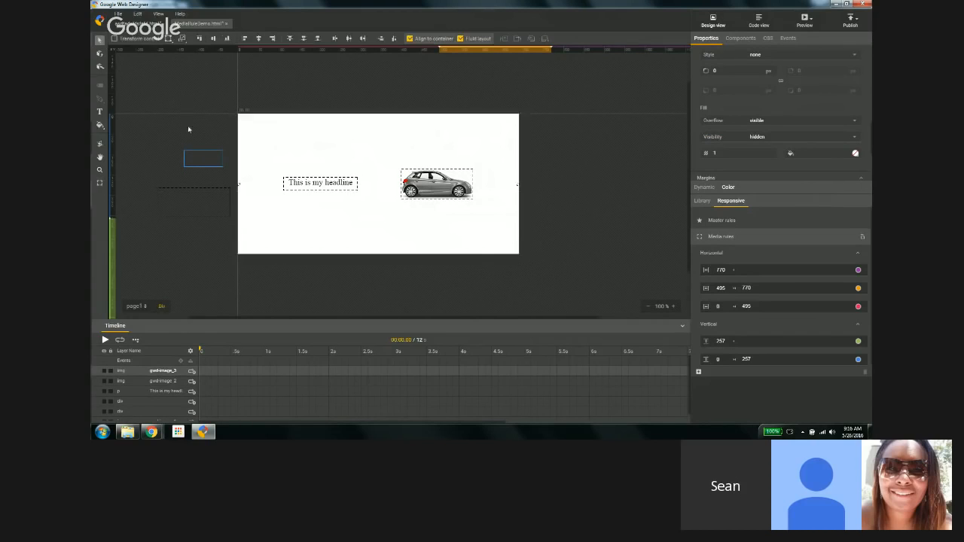
drag(206, 160, 404, 241)
click(854, 138)
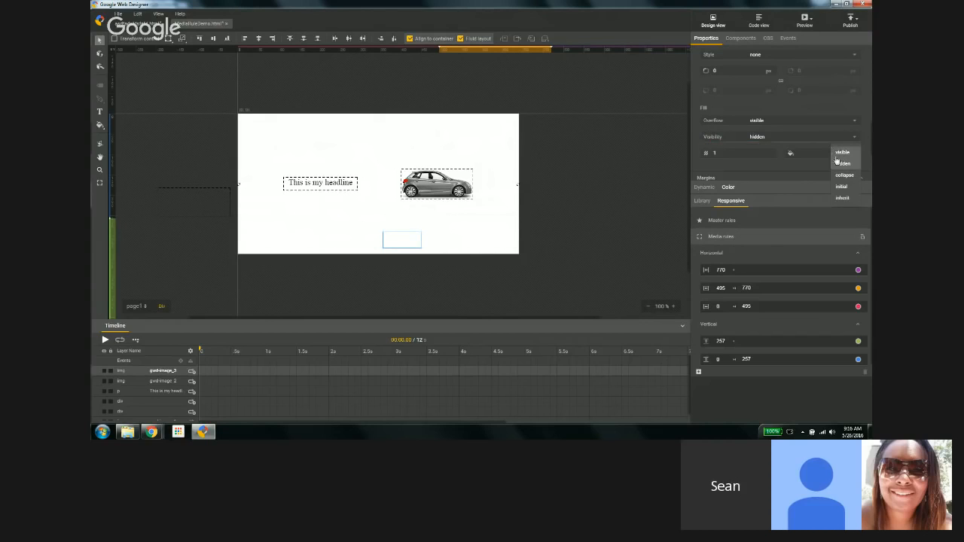
click(838, 158)
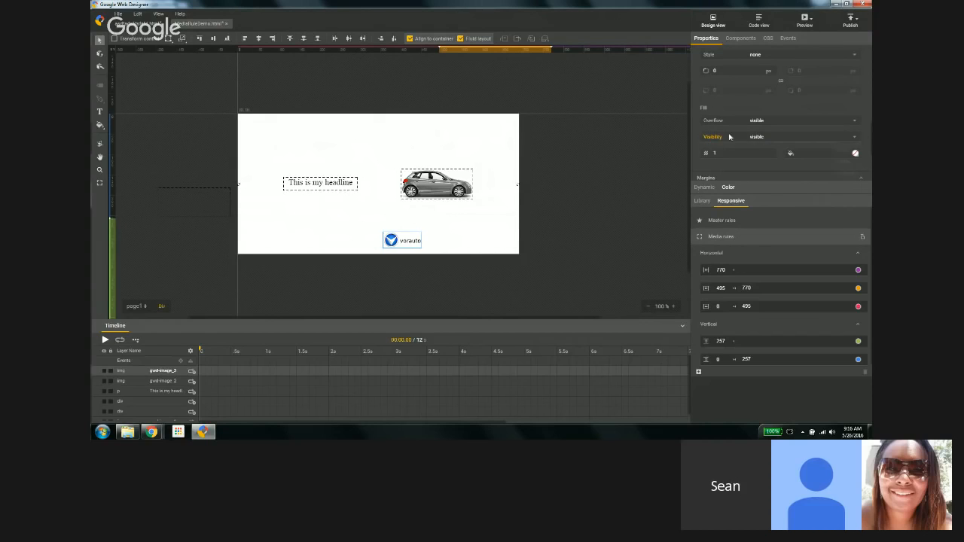
click(227, 39)
click(258, 40)
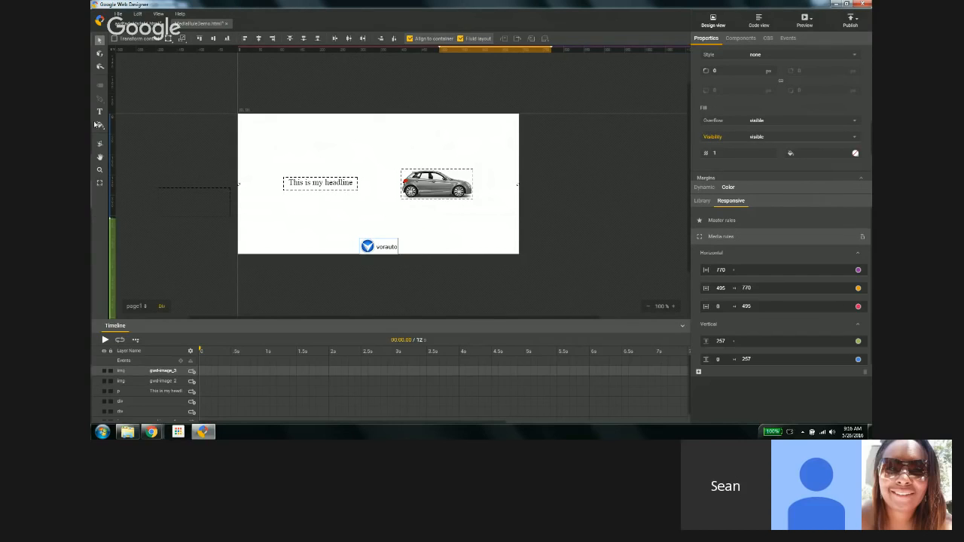
Step: Widen the stage to about 885 by 339 px to preview the layout and save the file
click(100, 181)
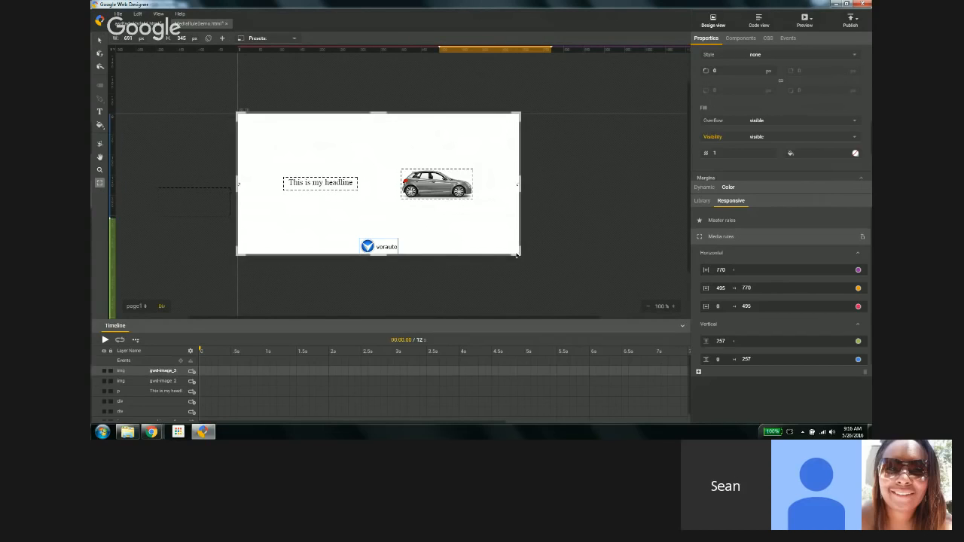
drag(518, 254, 595, 253)
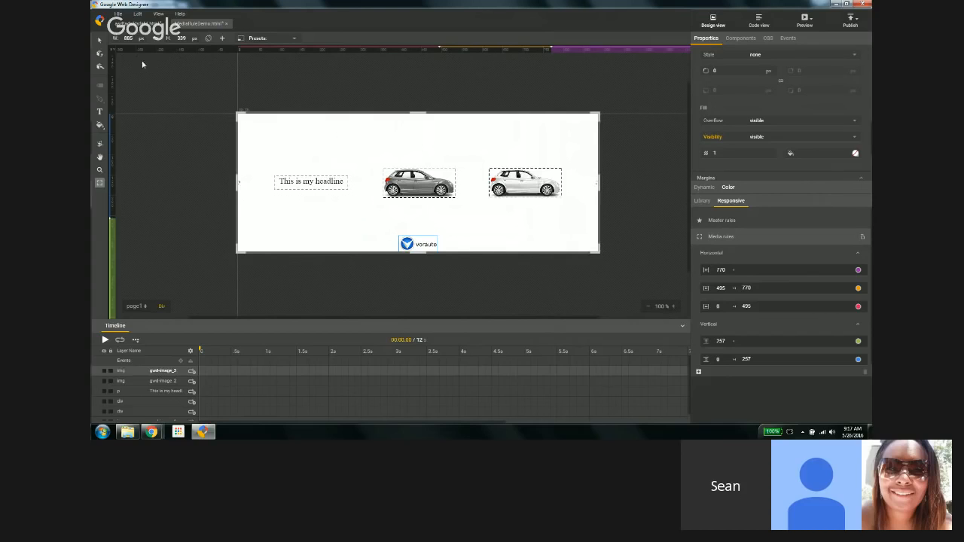
click(119, 13)
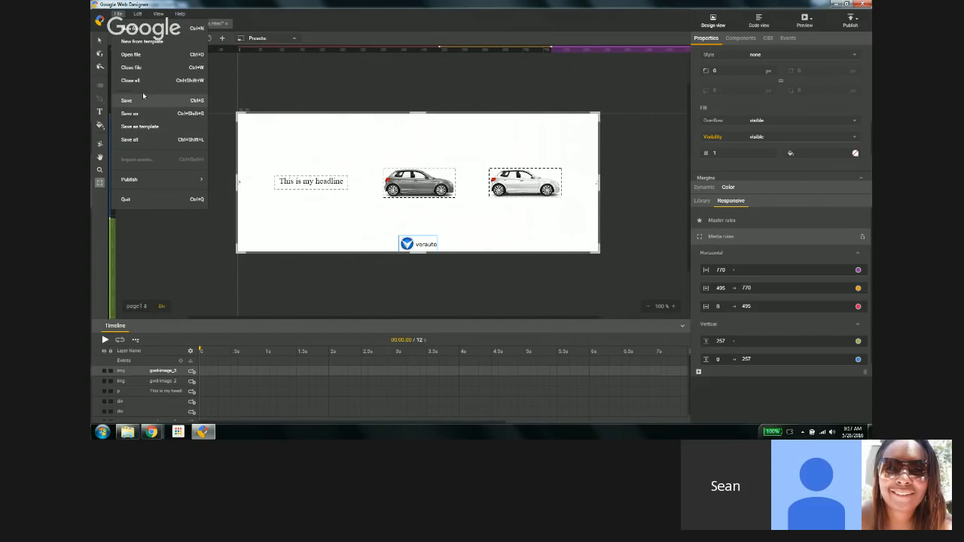
click(336, 91)
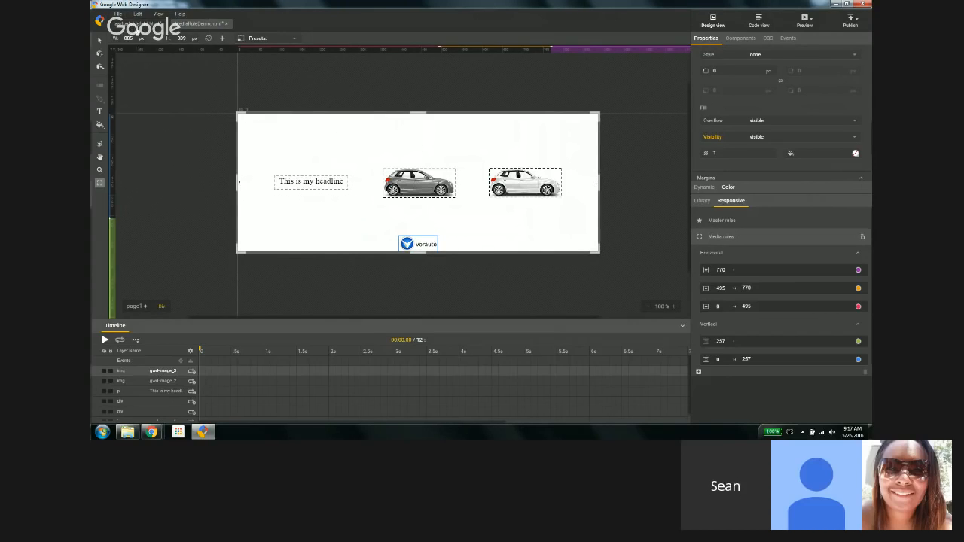
click(118, 15)
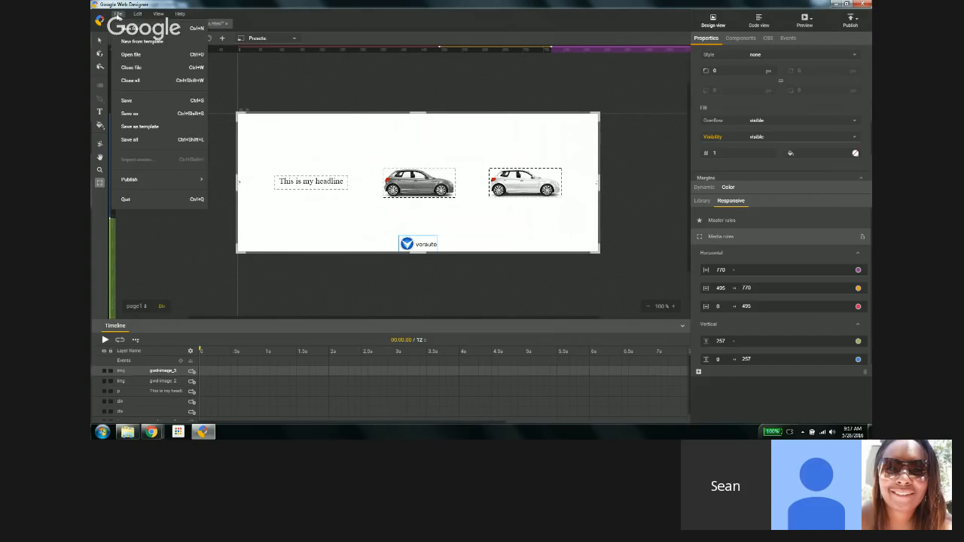
click(131, 54)
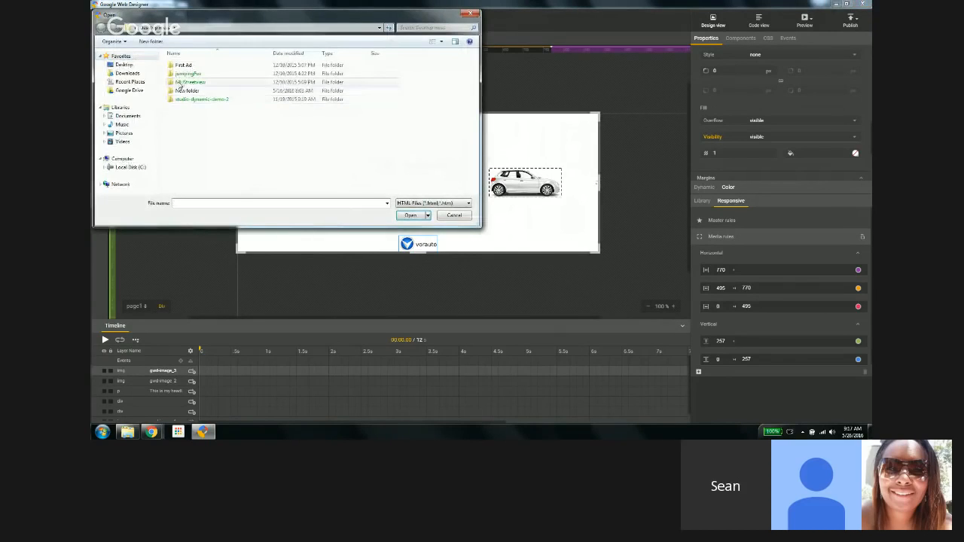
click(452, 215)
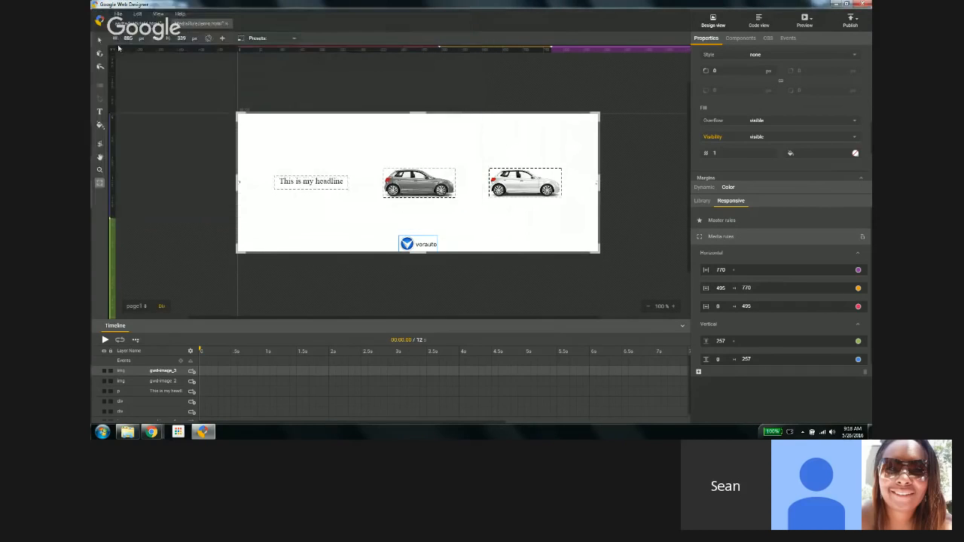
Step: Open the ResponsiveAds.html file from the My Documents folder
click(118, 15)
click(121, 55)
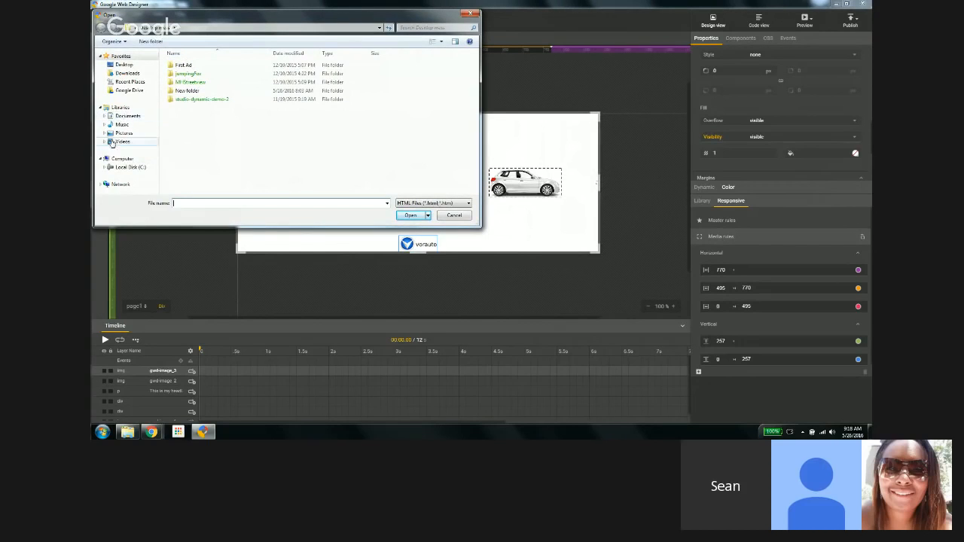
click(113, 168)
double_click(182, 167)
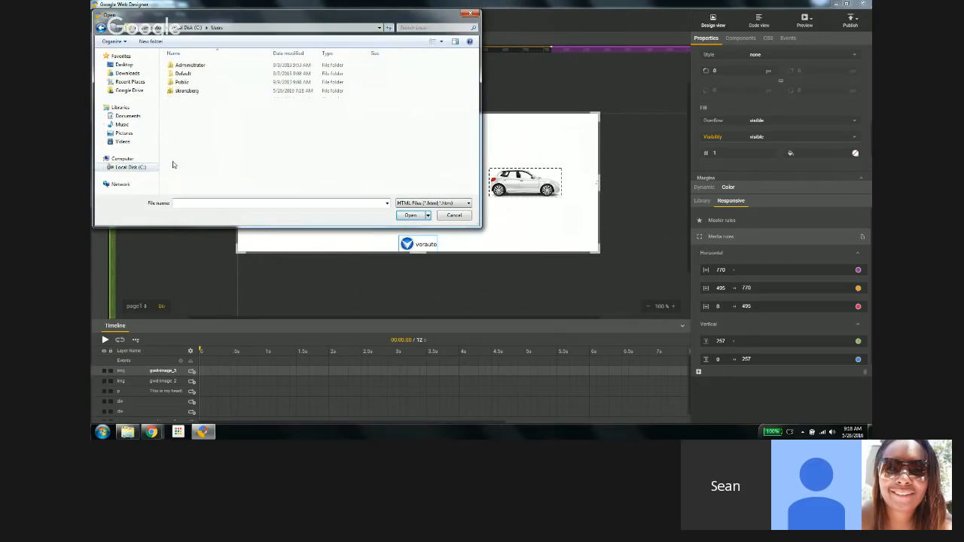
double_click(185, 91)
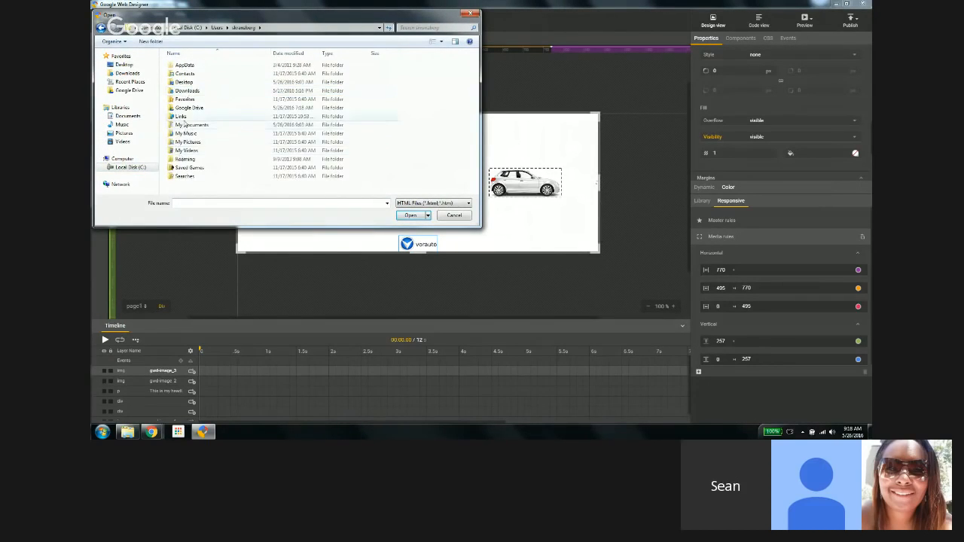
double_click(192, 125)
scroll(192, 144, down, 5)
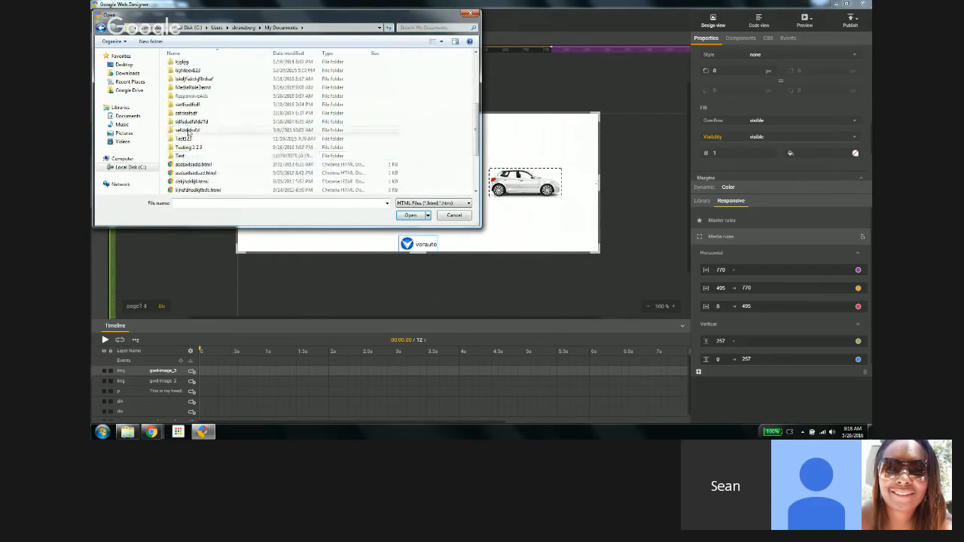
double_click(191, 99)
double_click(190, 81)
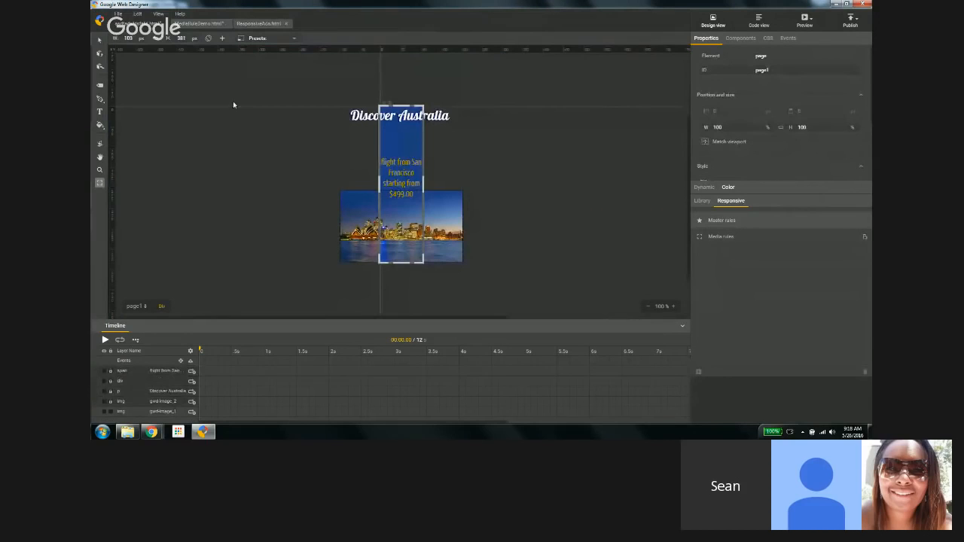
Step: Review the file's horizontal and vertical media rule breakpoints and resize the stage to about 469 by 442 px to preview the layout
click(709, 238)
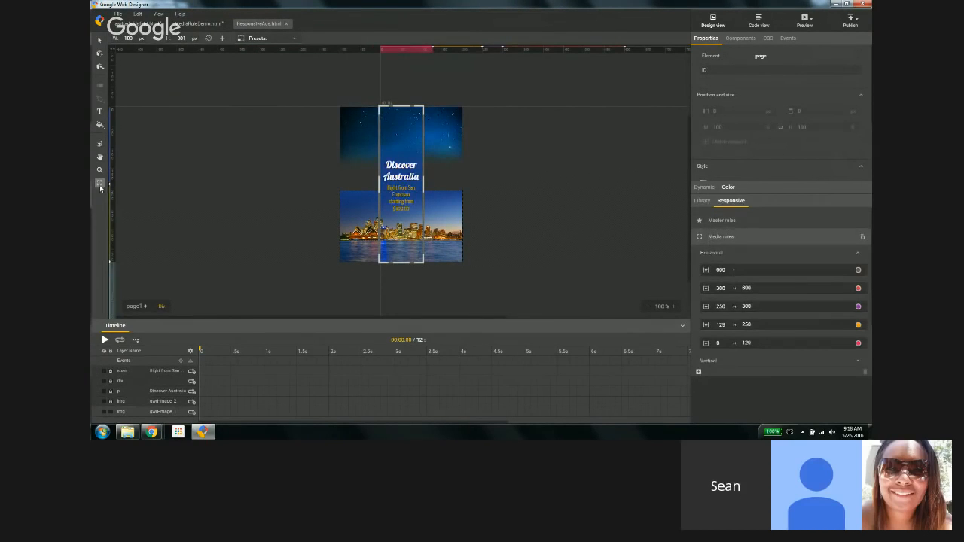
scroll(730, 314, down, 1)
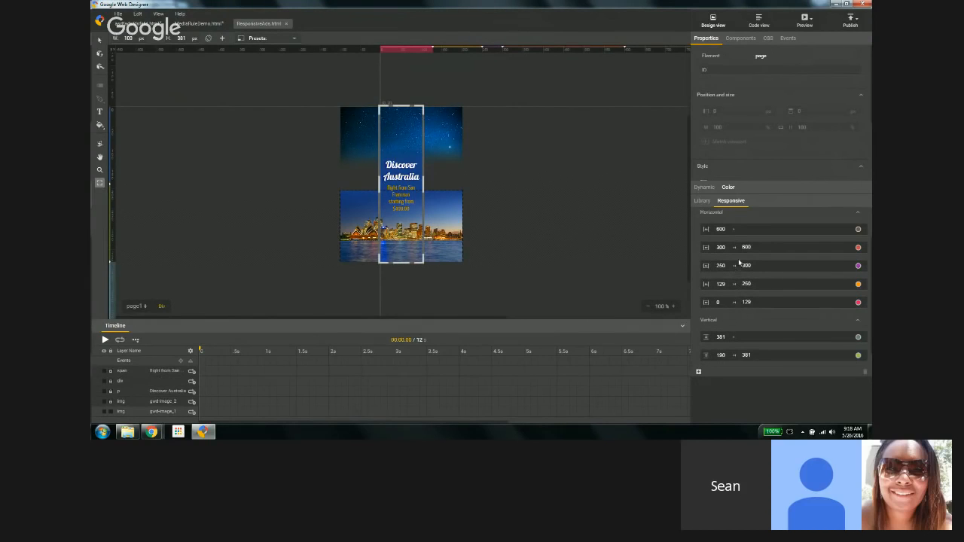
scroll(750, 282, down, 1)
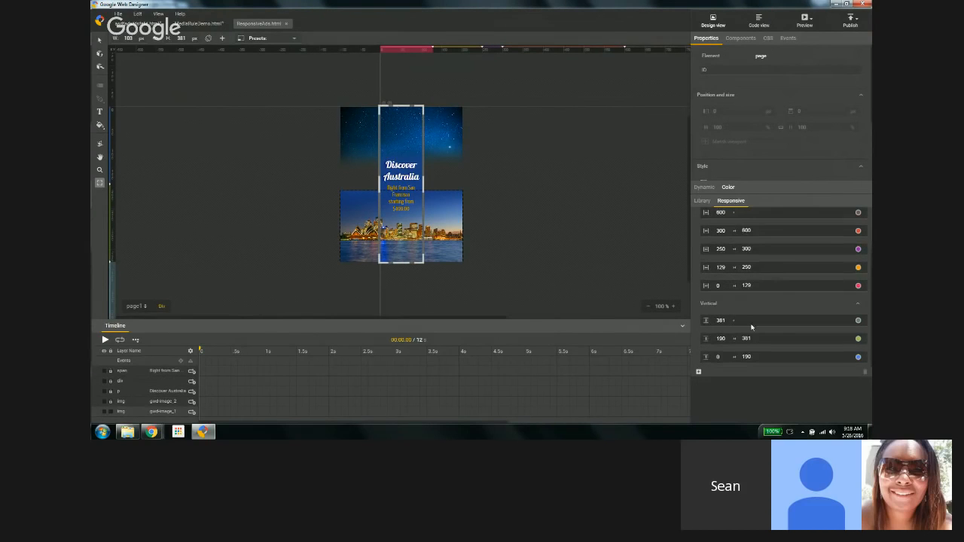
drag(424, 265, 653, 266)
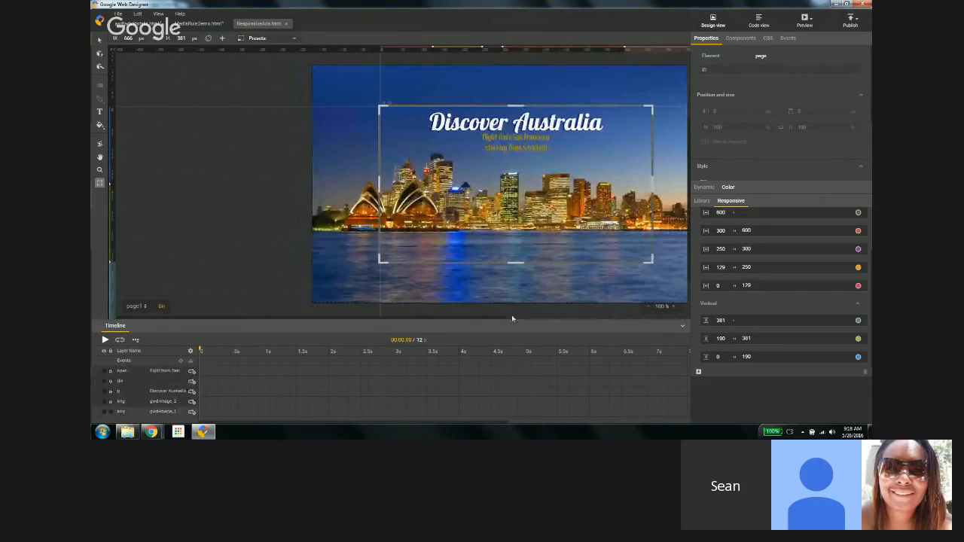
click(535, 318)
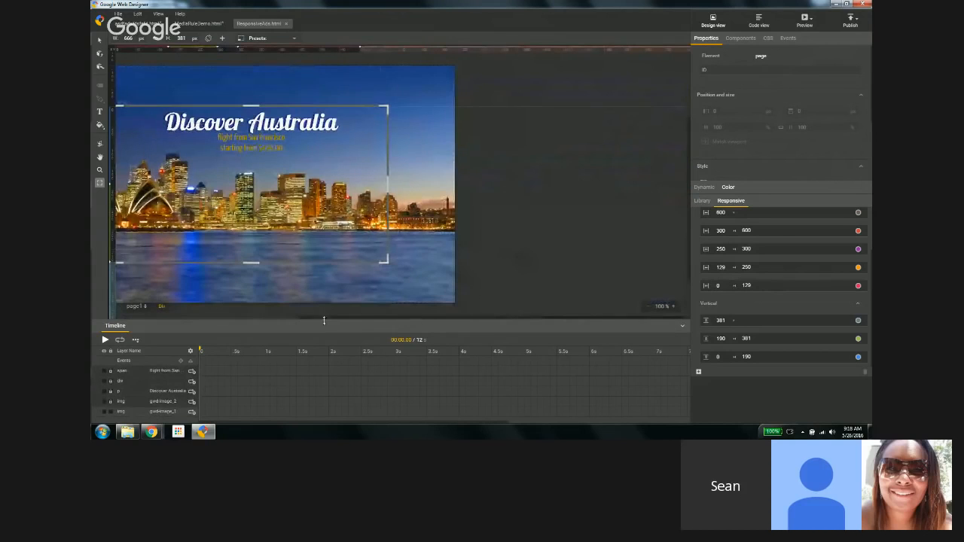
drag(319, 319, 229, 322)
drag(506, 268, 422, 289)
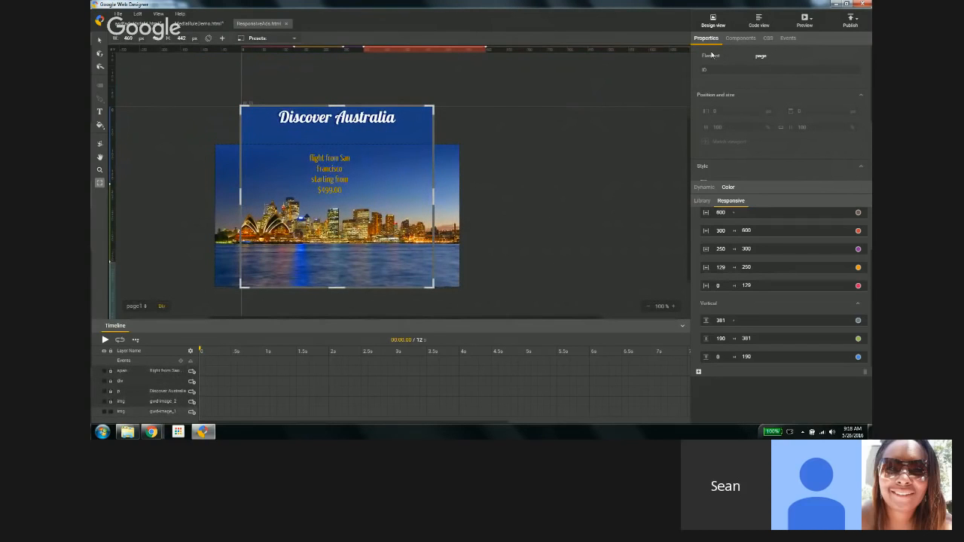
Step: Inspect the media query CSS rules in Code view, return to Design view and close the ResponsiveAds file
click(758, 20)
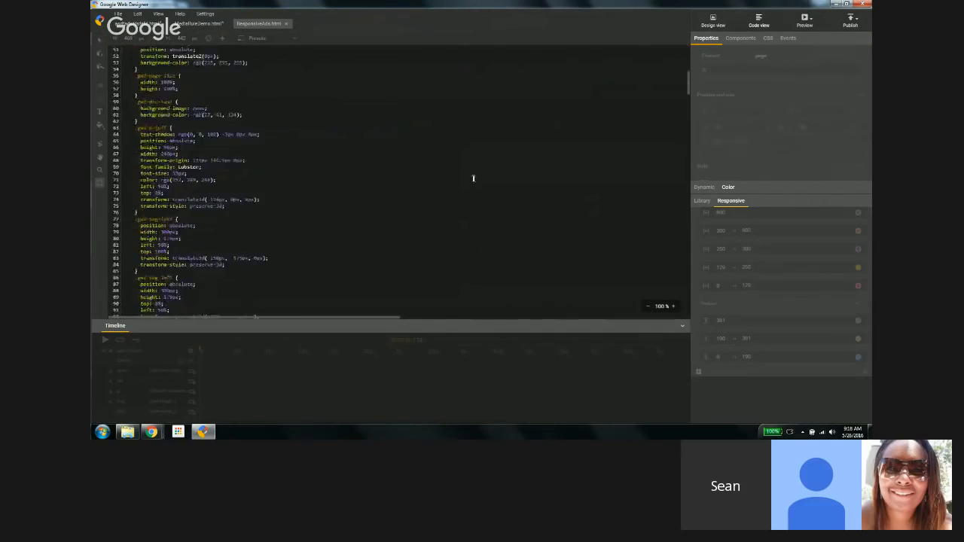
scroll(473, 178, down, 20)
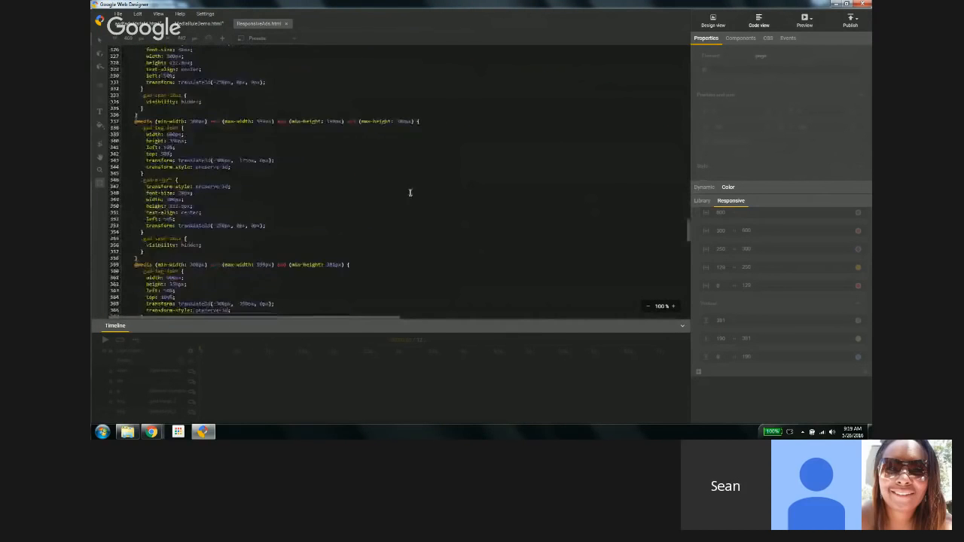
scroll(410, 193, down, 12)
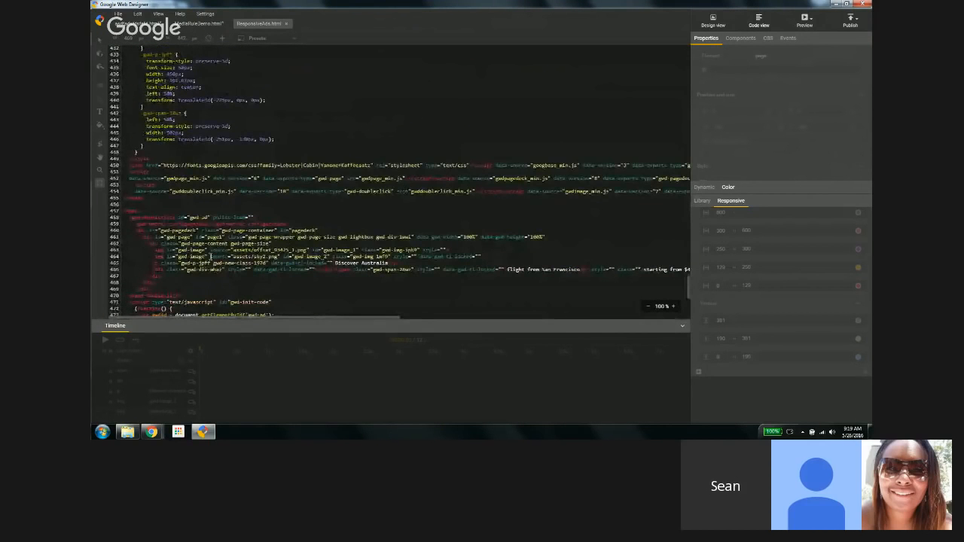
click(206, 255)
click(201, 269)
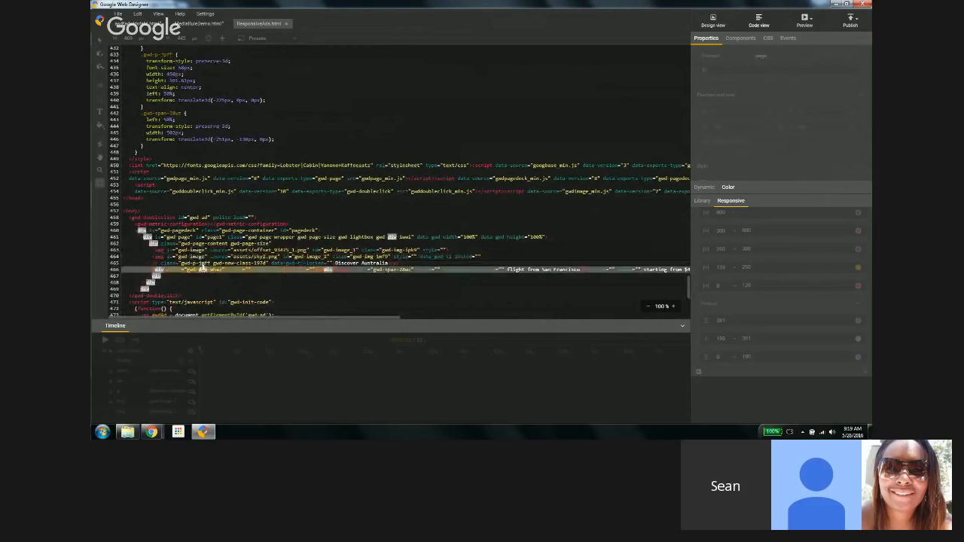
click(204, 263)
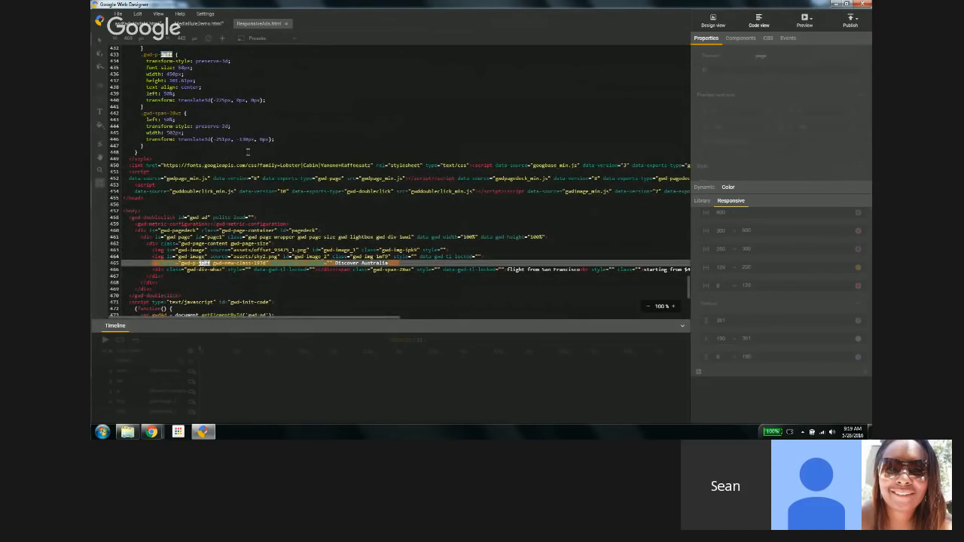
scroll(248, 151, up, 4)
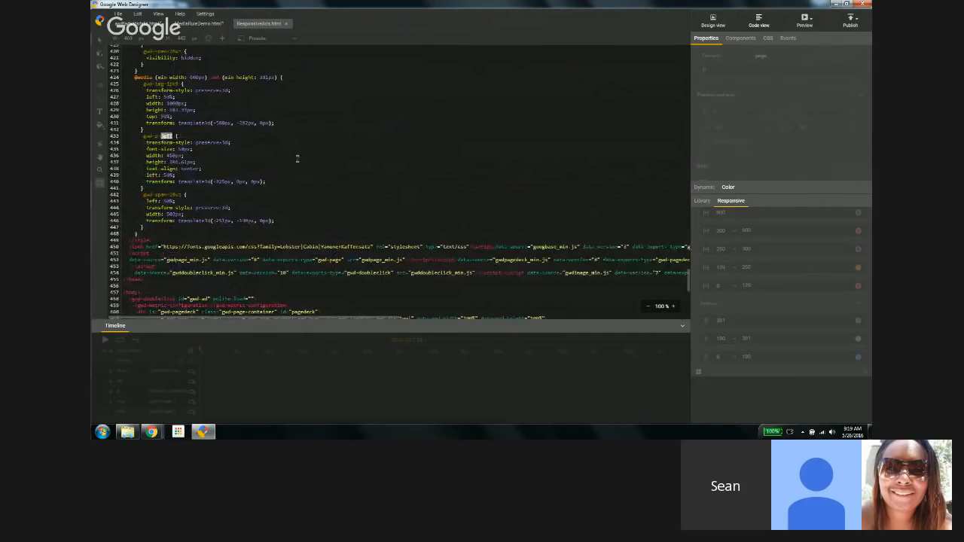
scroll(297, 159, up, 2)
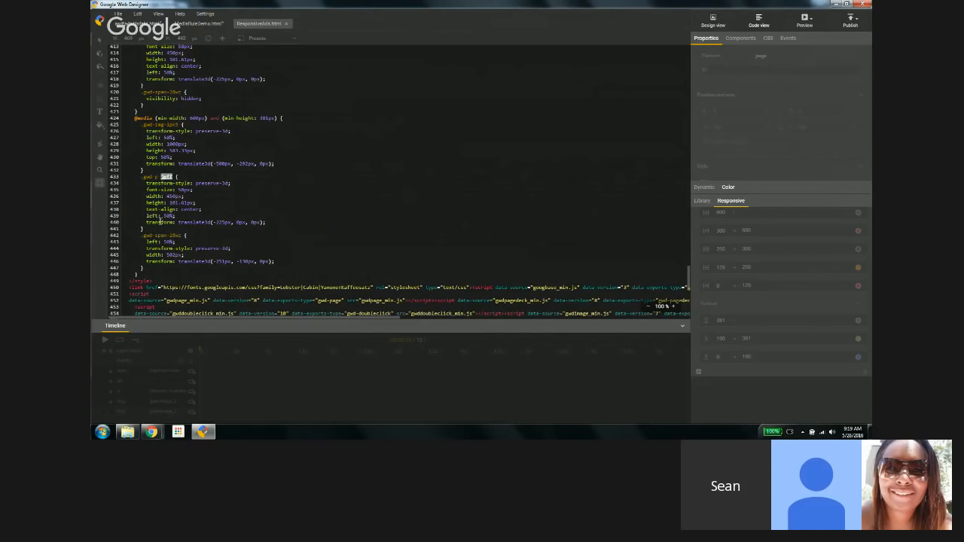
drag(165, 272, 121, 117)
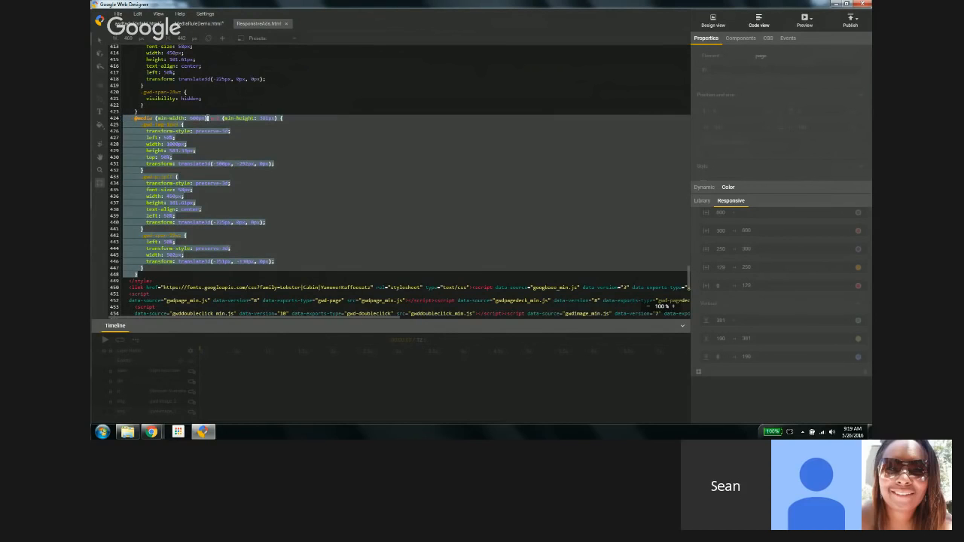
click(259, 105)
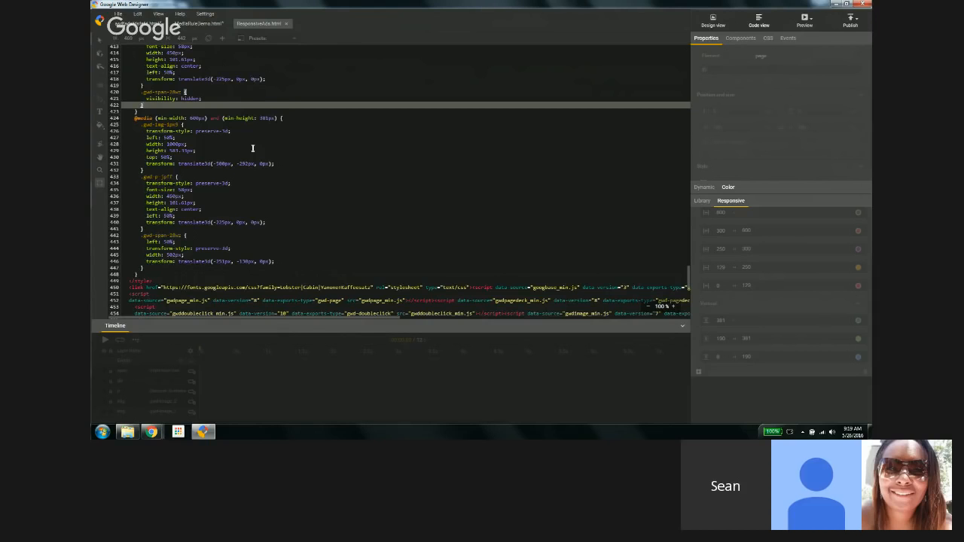
click(712, 23)
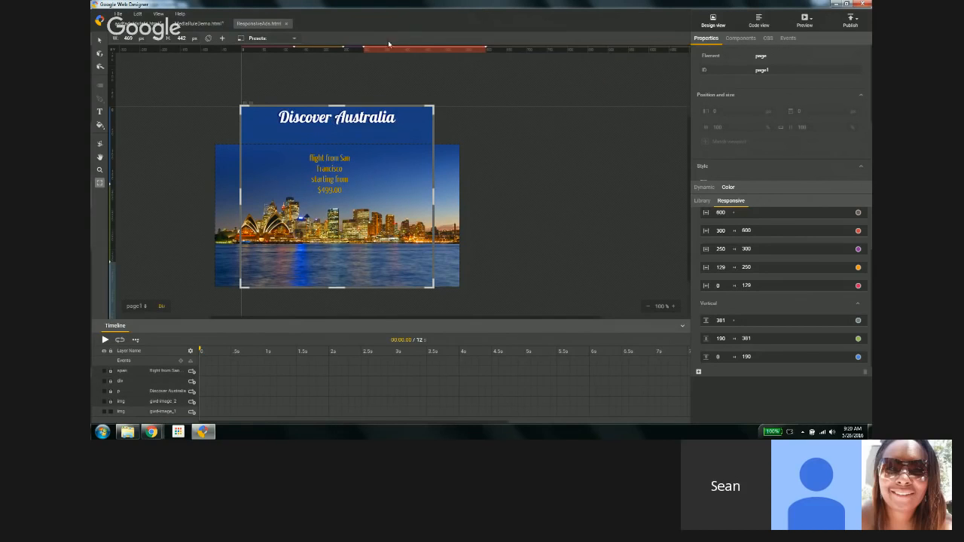
click(285, 24)
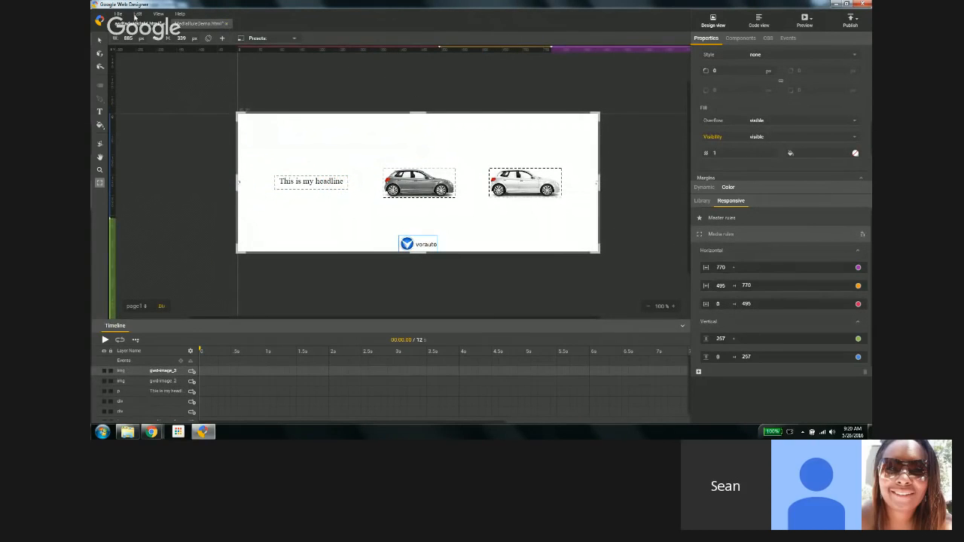
Step: Create a new blank banner file named dem with 300 x 600 dimensions
click(118, 15)
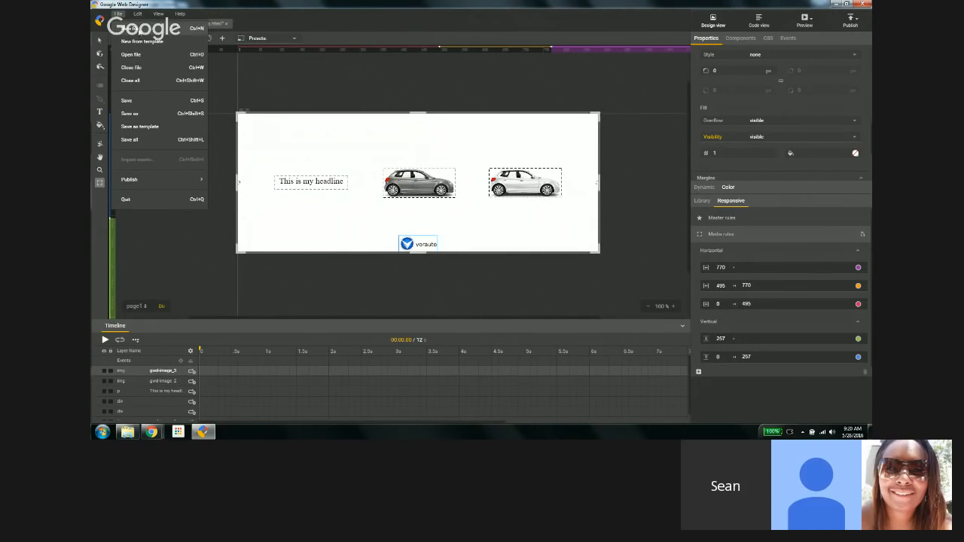
click(139, 30)
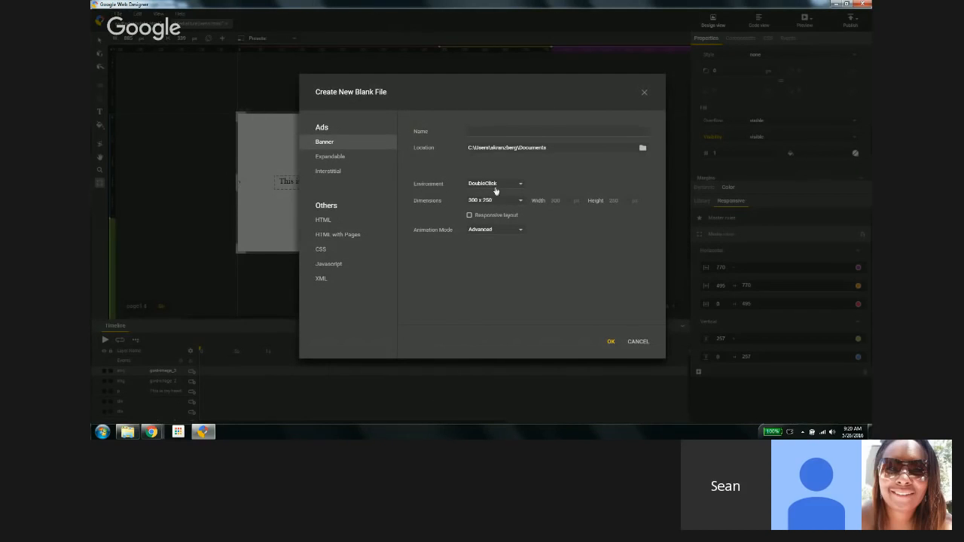
click(491, 131)
text(dem)
click(503, 201)
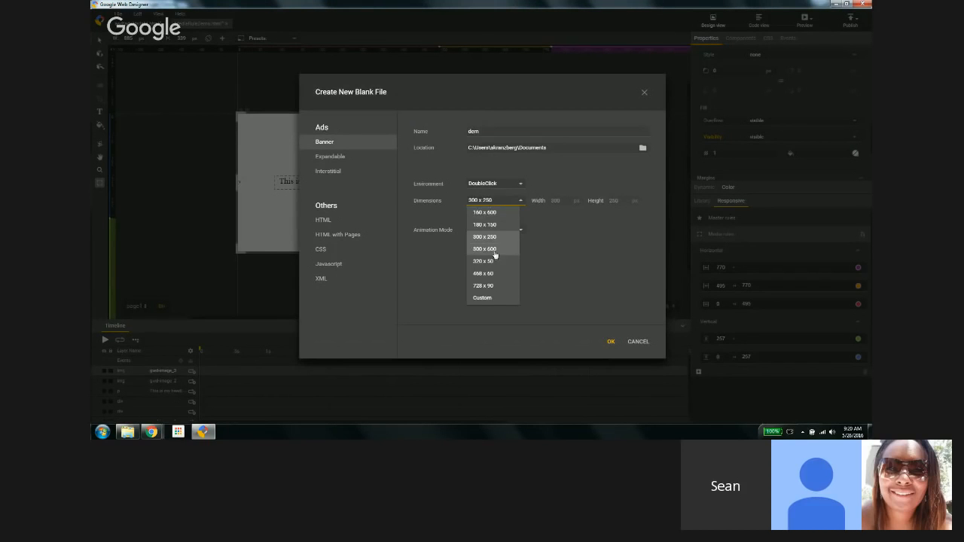
click(494, 249)
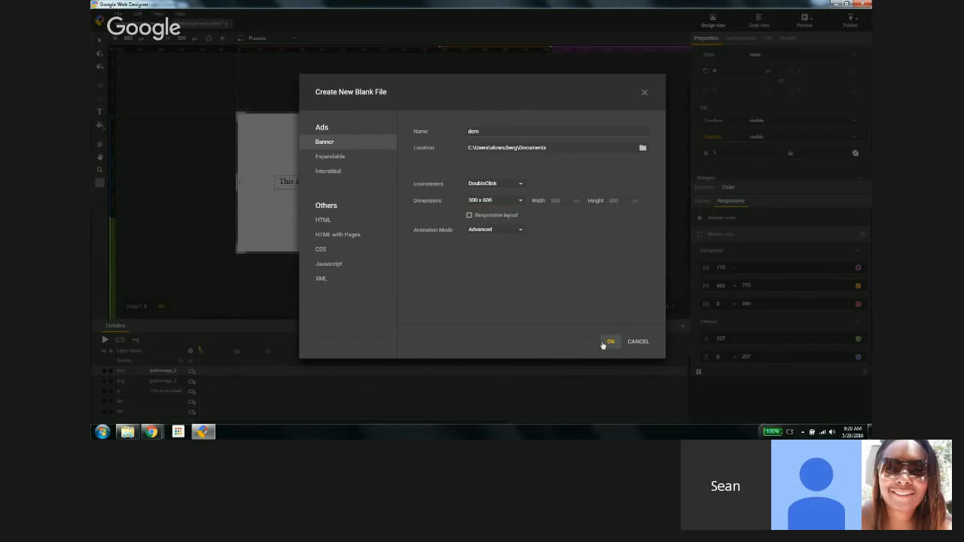
click(611, 342)
Step: Draw a text box about 229 by 74 px near the top of the page
key(t)
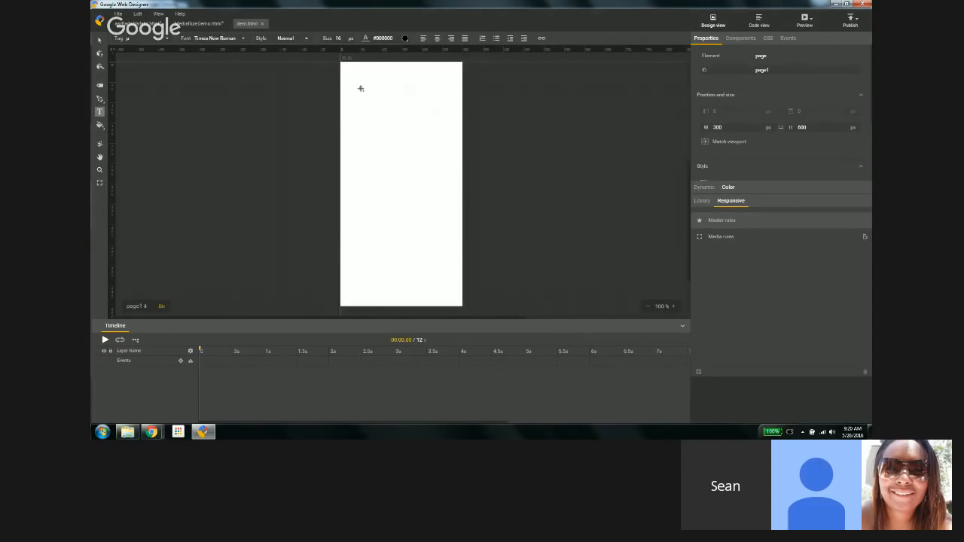
drag(357, 83, 450, 101)
click(404, 121)
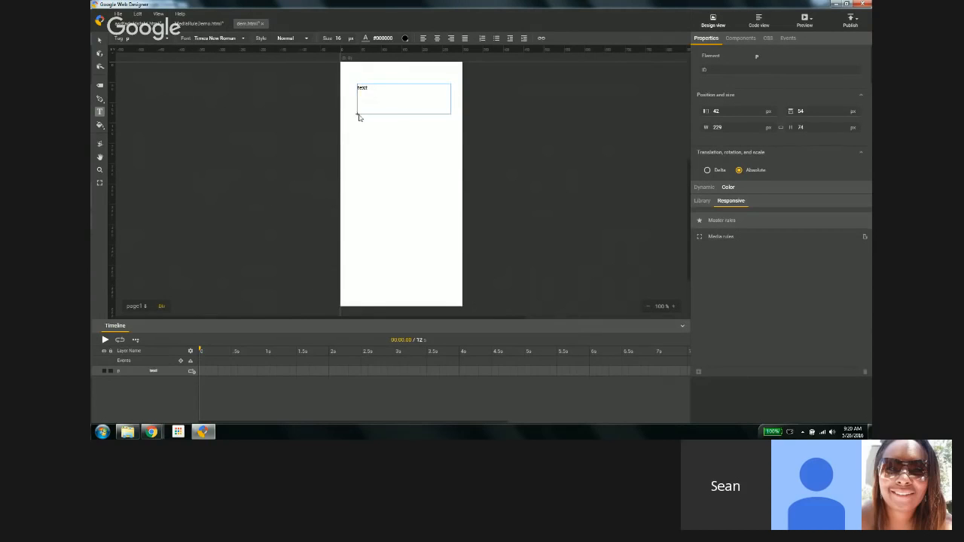
Step: Add the Indie Flower Google font from the Handwriting category and apply it to the text box
click(244, 40)
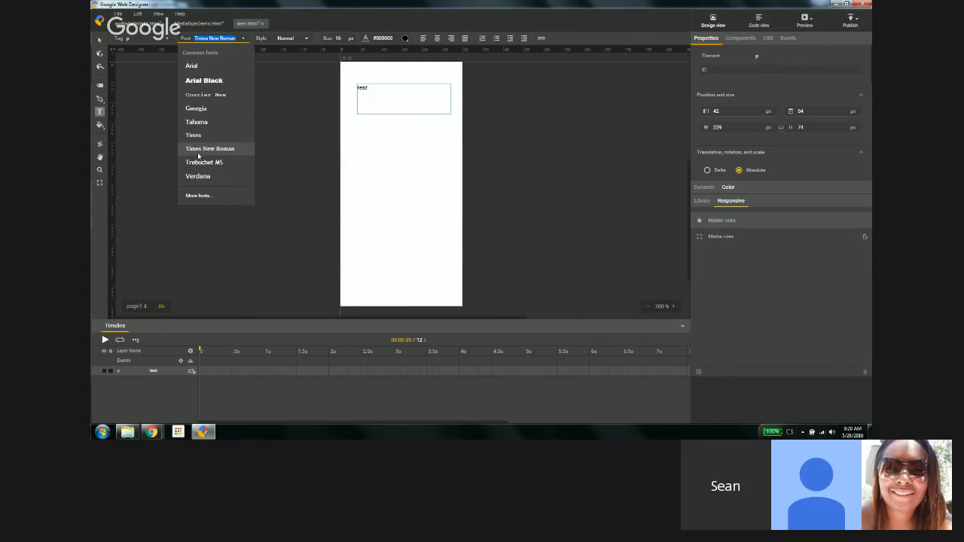
click(198, 195)
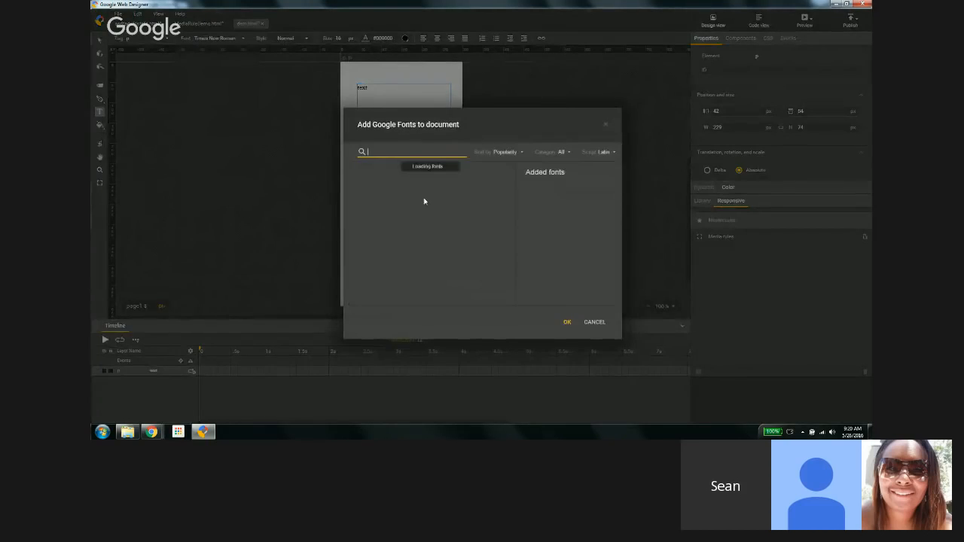
click(563, 153)
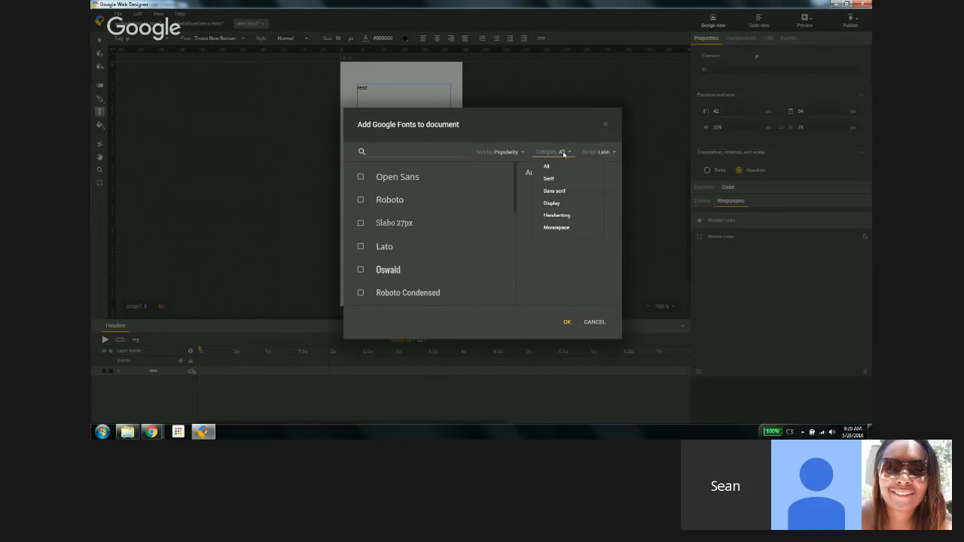
click(557, 215)
click(394, 176)
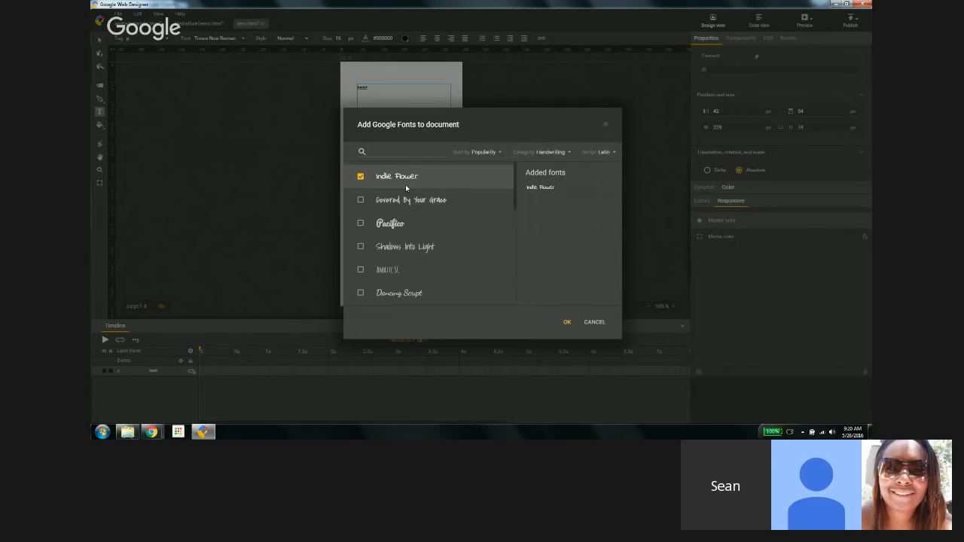
click(568, 322)
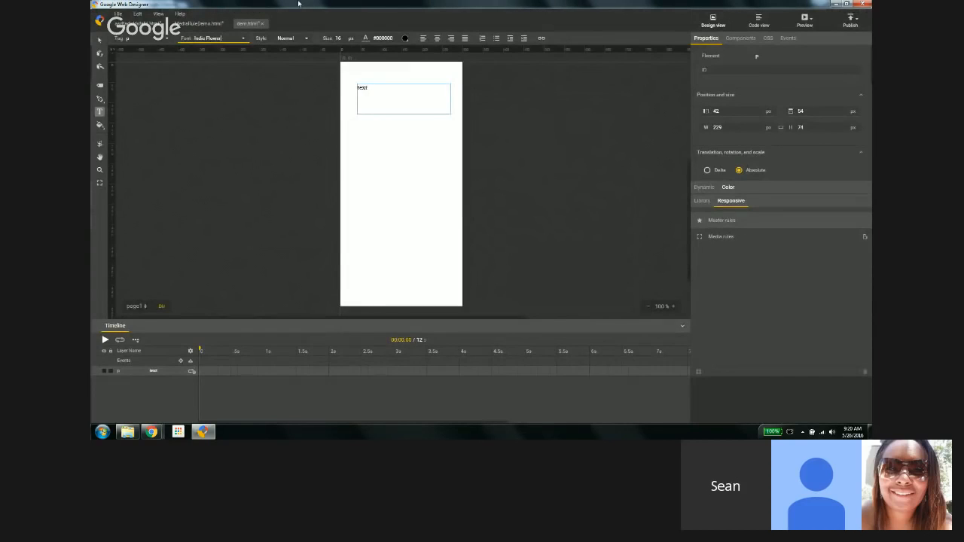
Step: Set the text style to Italic and the font size to 61 px
click(305, 37)
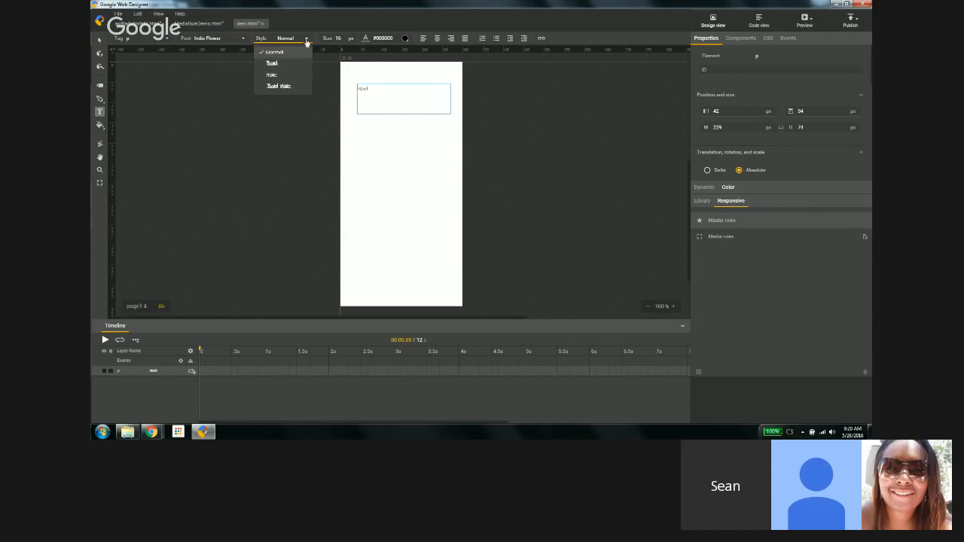
click(273, 75)
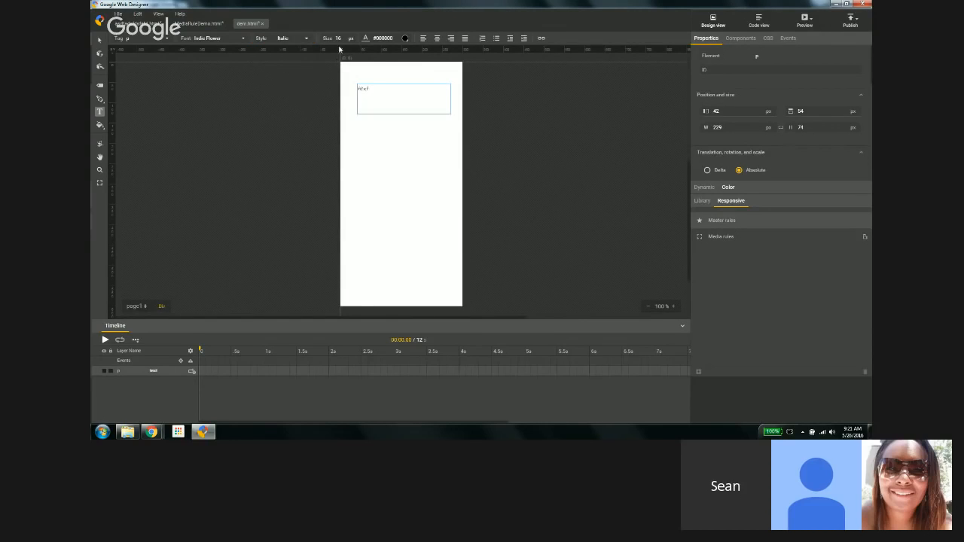
drag(338, 37, 338, 19)
Step: Set the text color to red #F20C0C
click(405, 39)
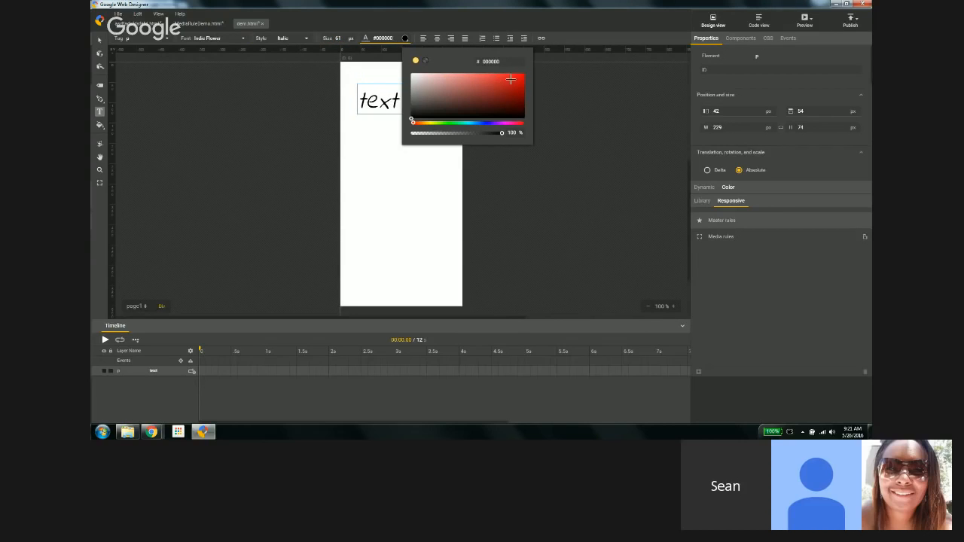
click(519, 76)
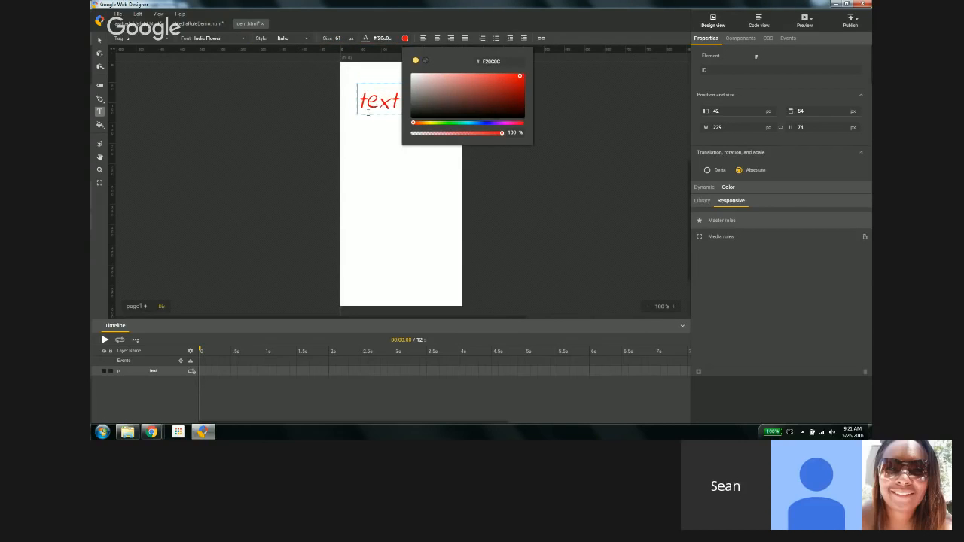
click(348, 96)
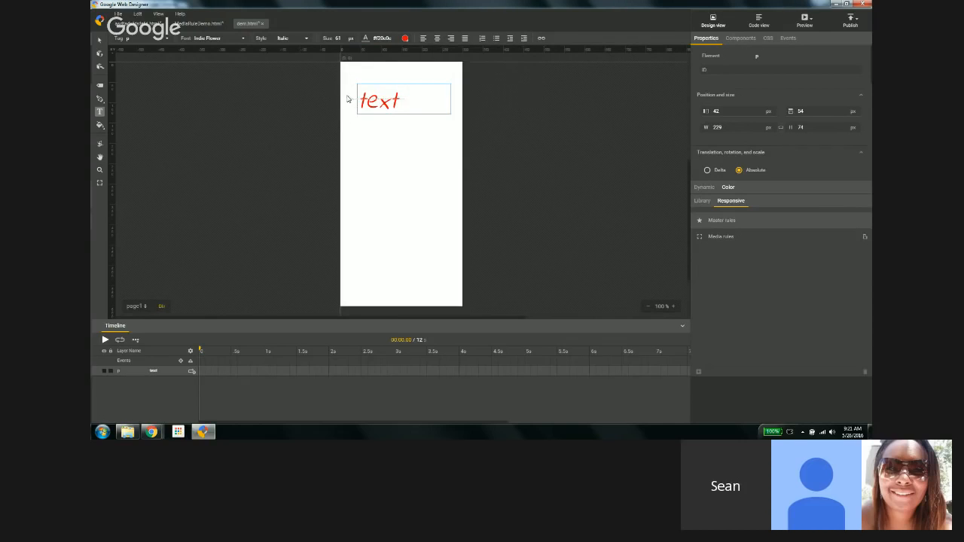
Step: Draw a second text box about 228 by 76 px below the first and enter text2
click(394, 108)
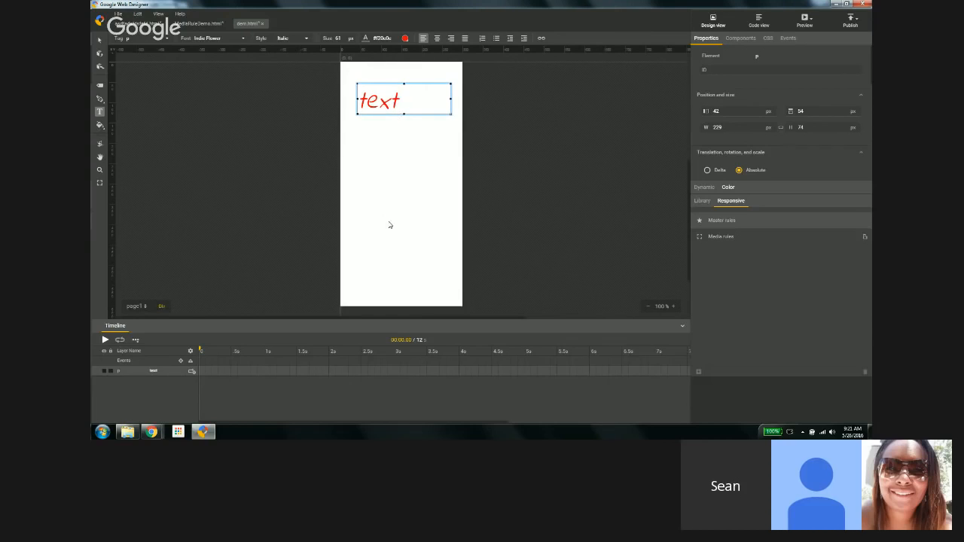
click(354, 130)
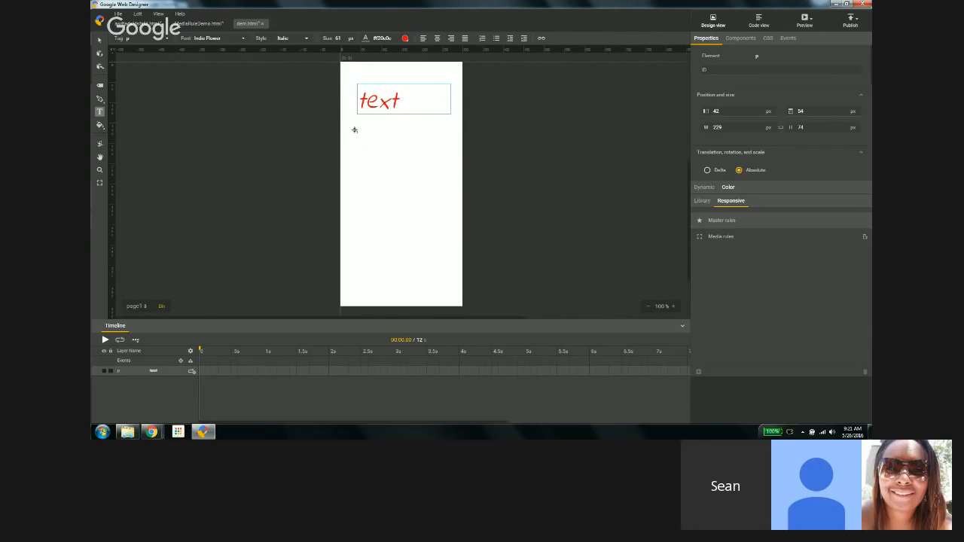
drag(357, 129, 450, 160)
text(text2)
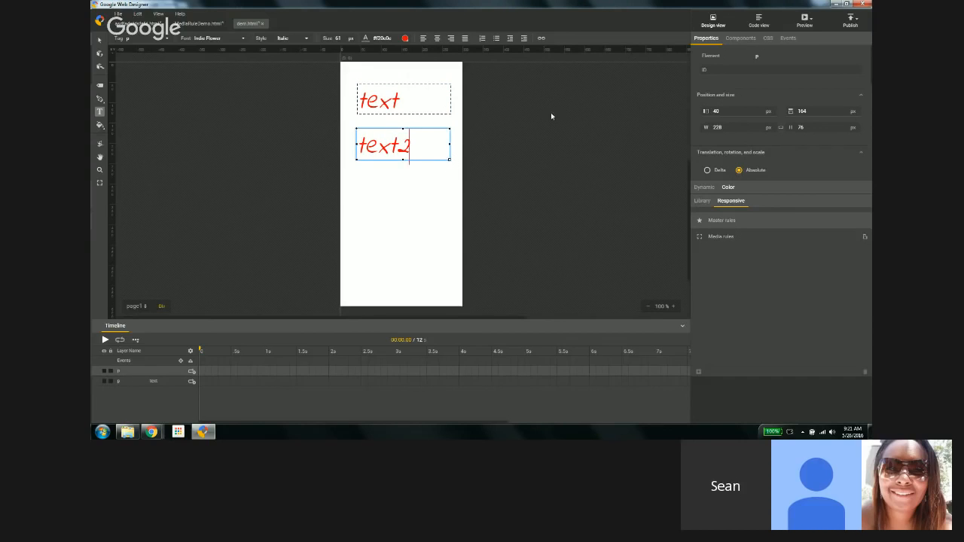
Step: Set the text2 box's color to green #4DF20C
click(414, 91)
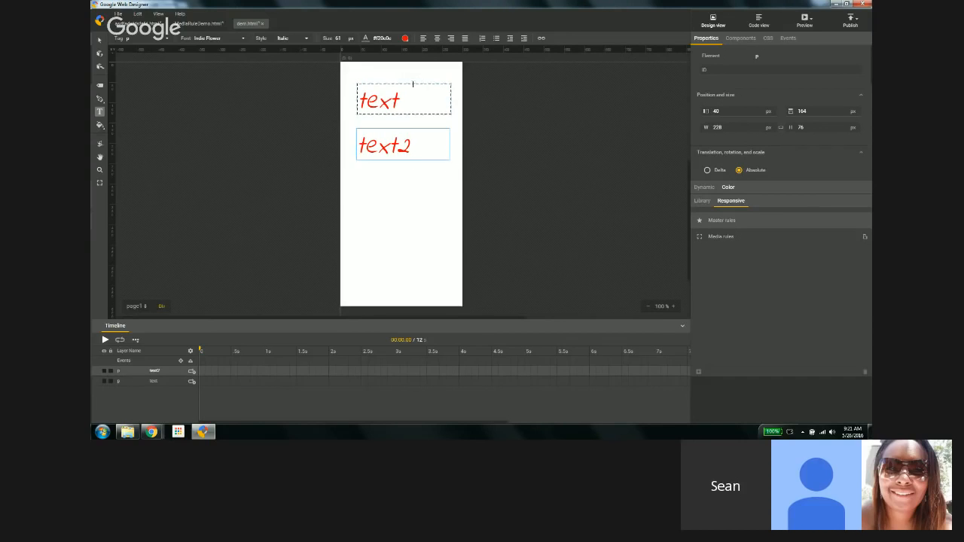
click(405, 38)
click(445, 124)
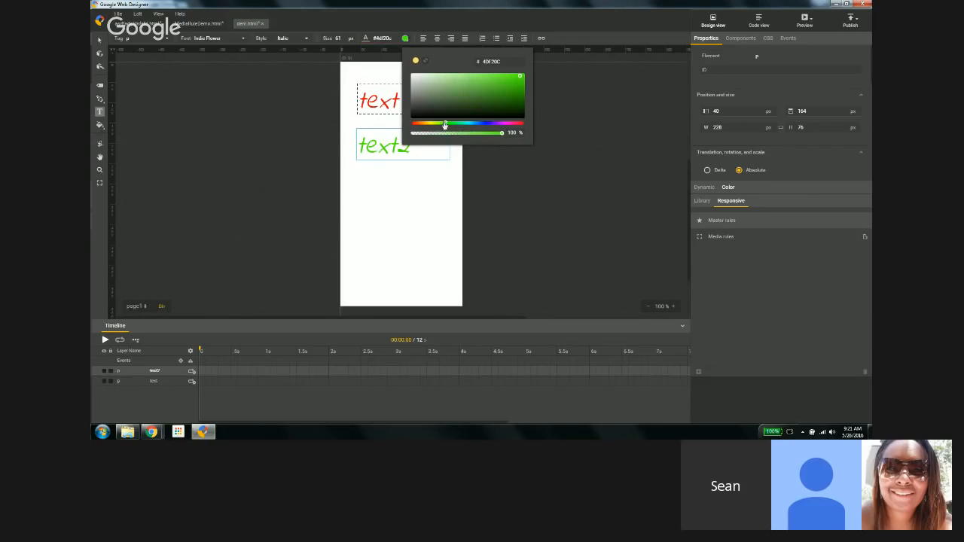
click(365, 181)
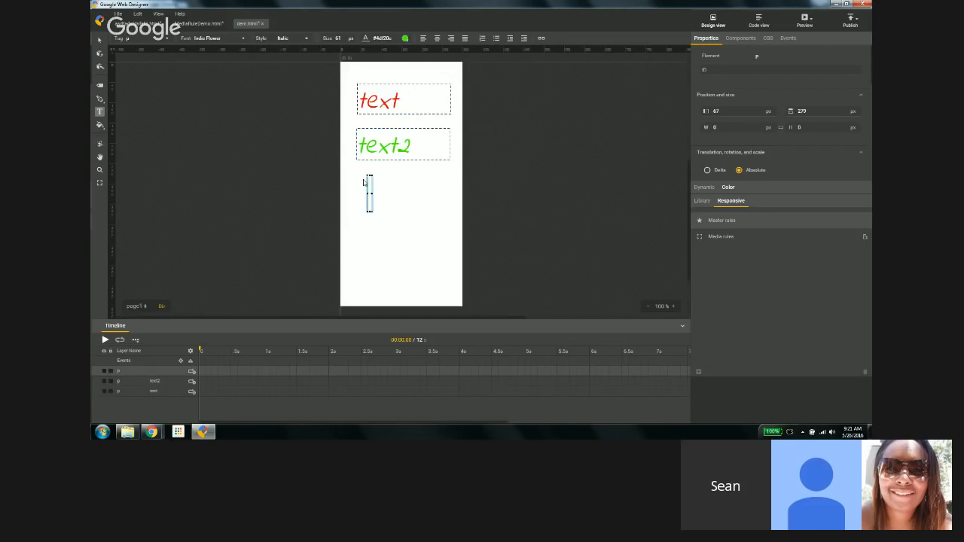
text(gfdgd)
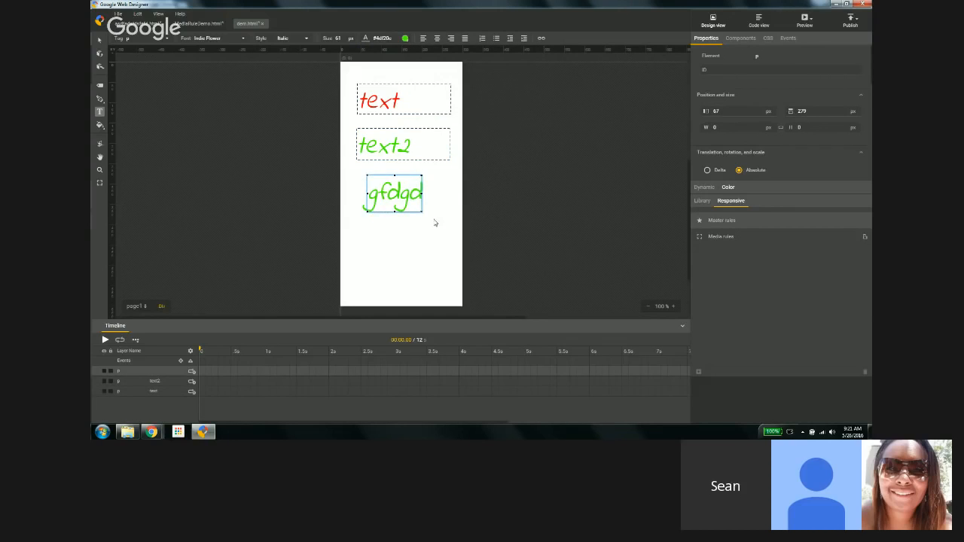
click(435, 222)
key(Delete)
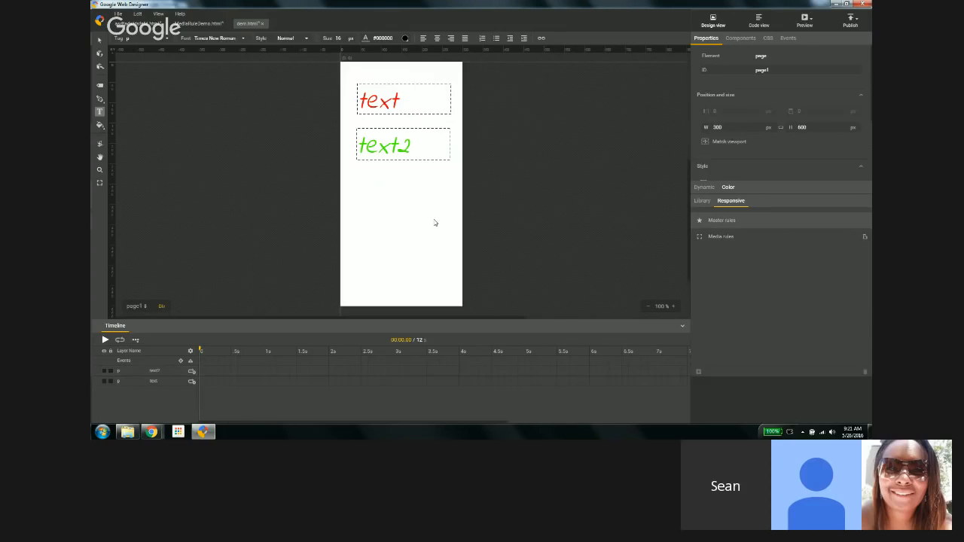
click(385, 101)
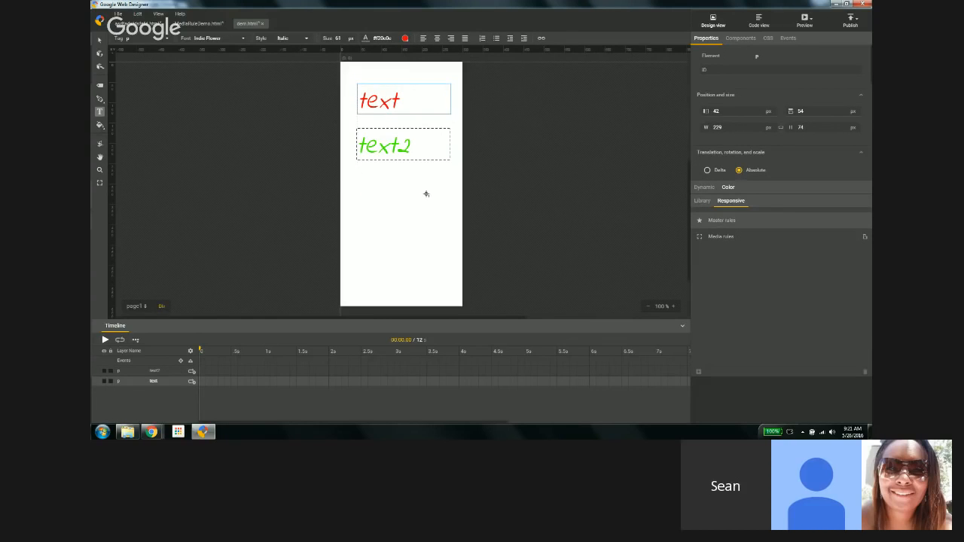
drag(354, 178, 439, 199)
text(dsfdsfds)
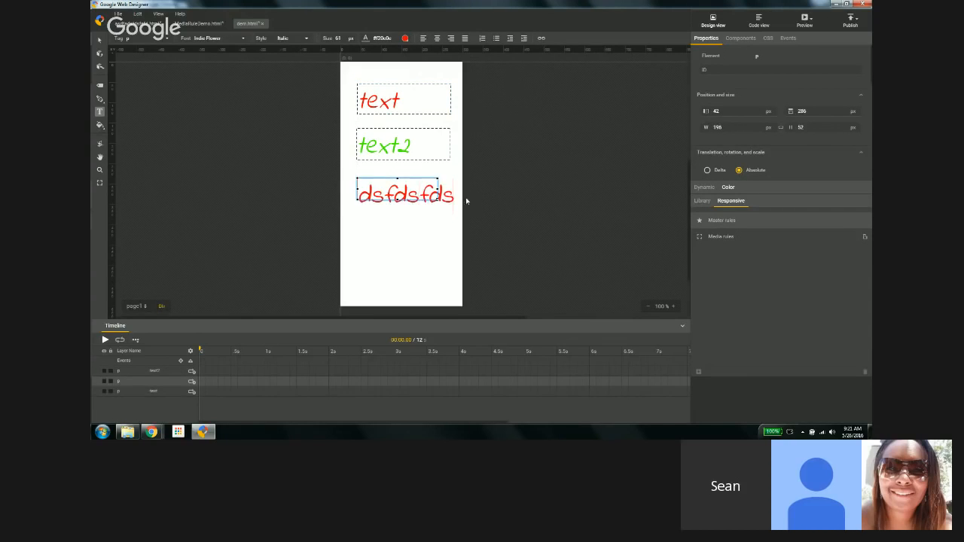
click(513, 186)
key(Delete)
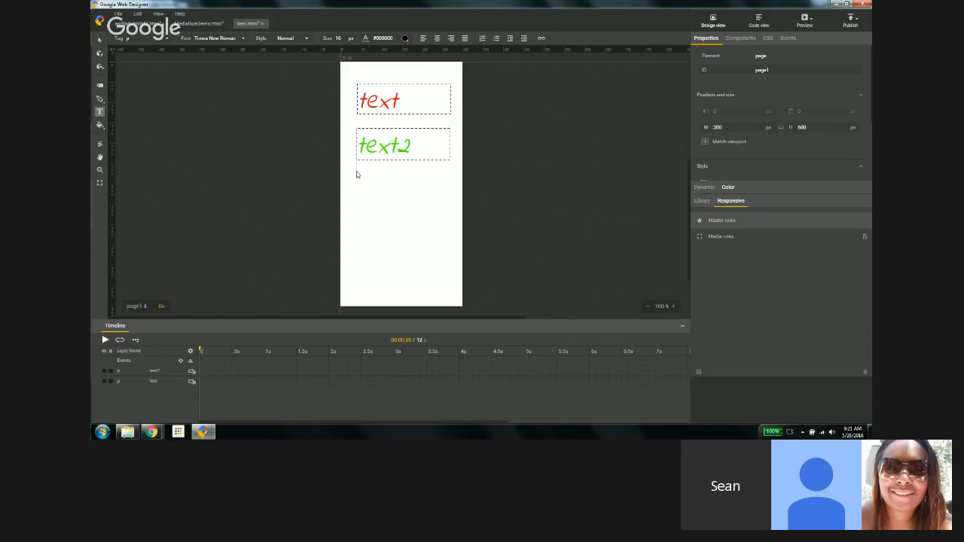
Step: Draw a third text box about 227 by 64 px below text2 and enter default
drag(357, 174, 450, 197)
text(de)
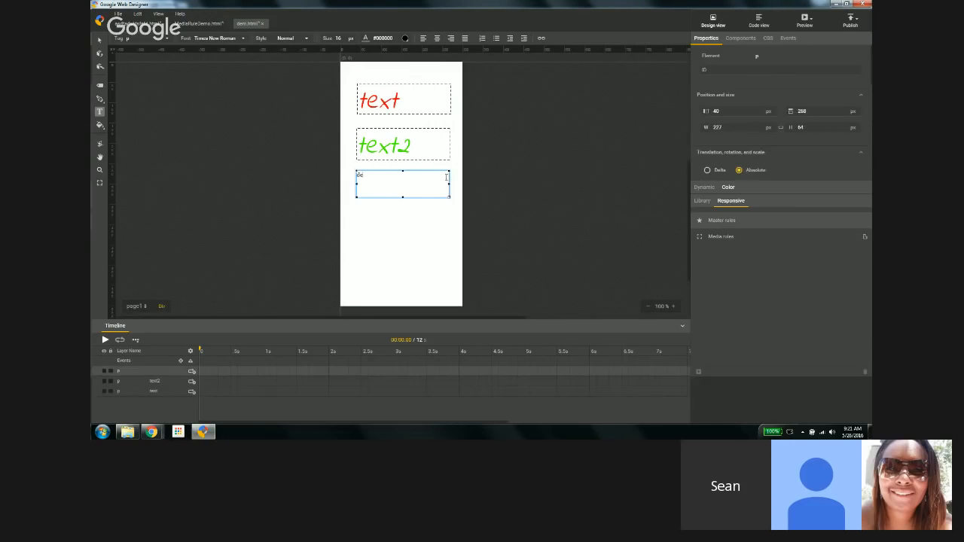
text(fault)
click(485, 191)
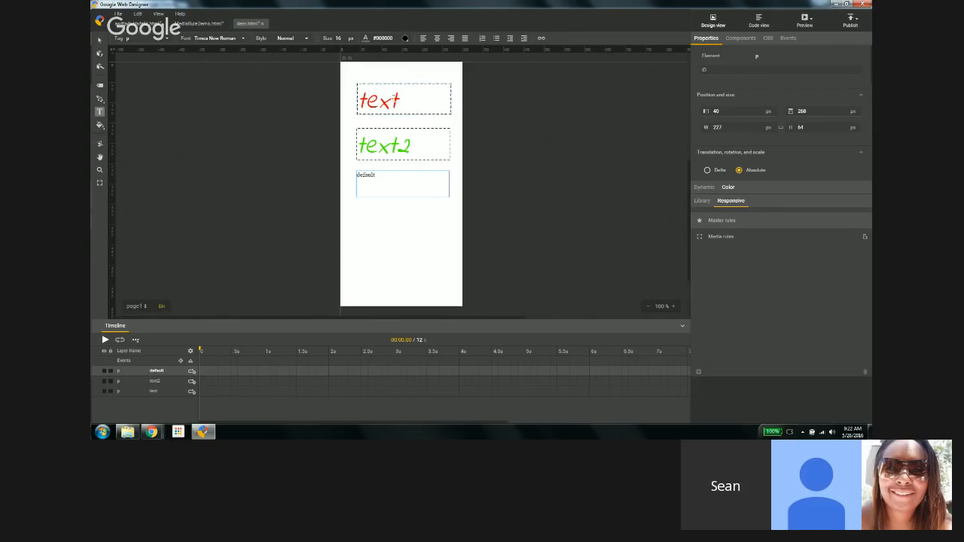
Step: Copy the first text box's text styles and apply them to the default text box
click(393, 101)
right_click(394, 101)
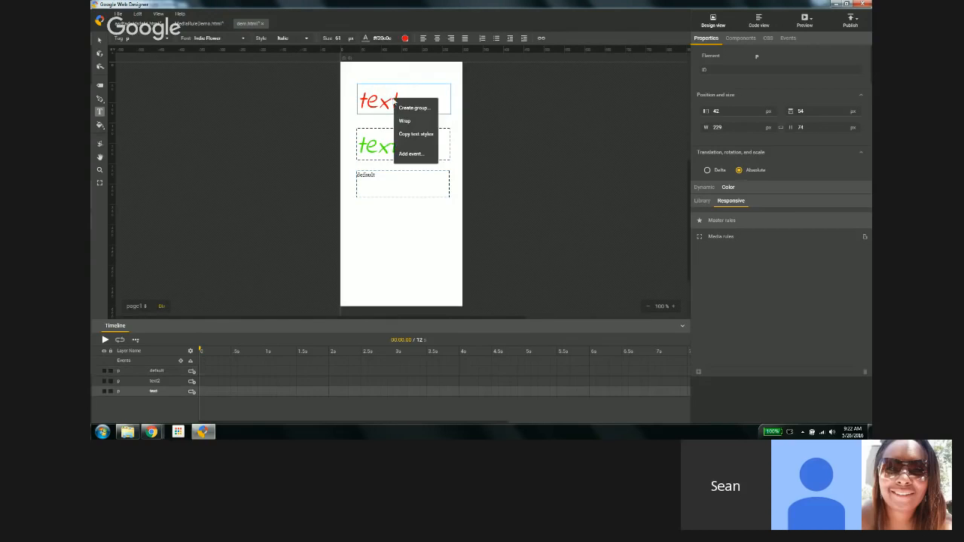
click(432, 136)
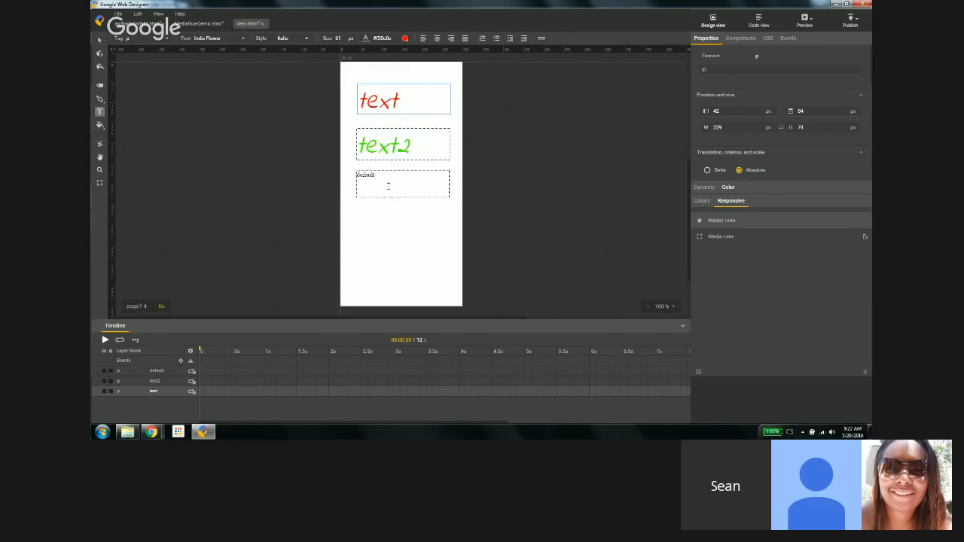
click(387, 189)
right_click(387, 189)
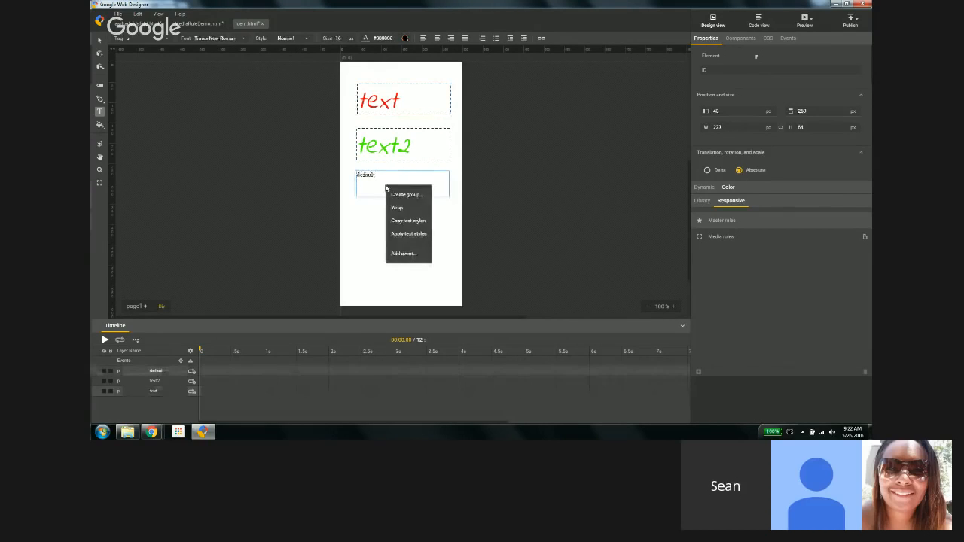
click(413, 238)
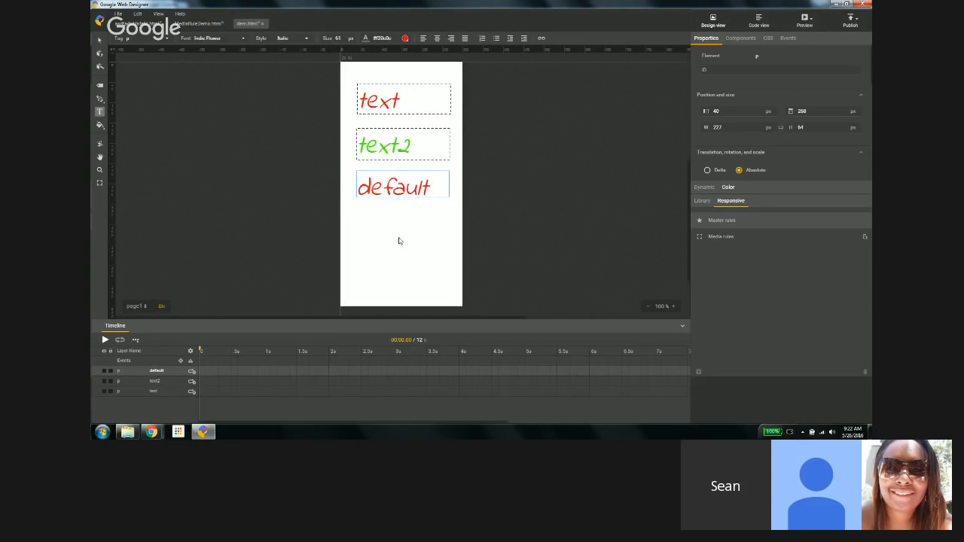
Step: Copy the text2 box's text styles and apply them to the default text box
right_click(396, 152)
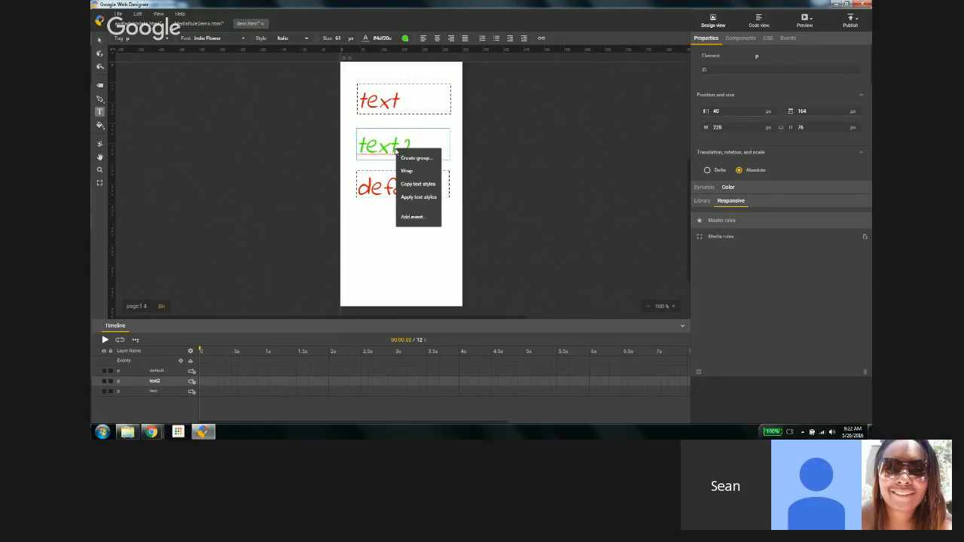
click(418, 183)
right_click(391, 183)
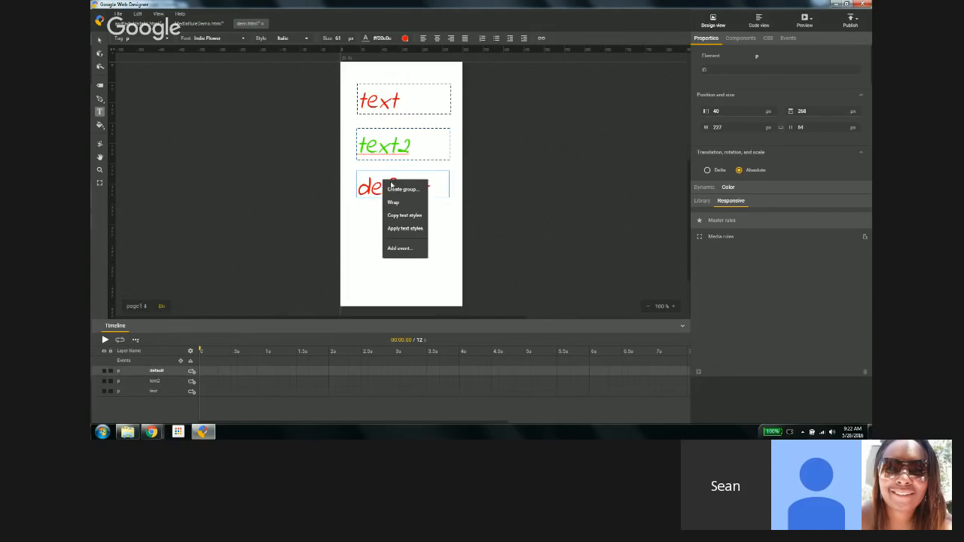
click(415, 229)
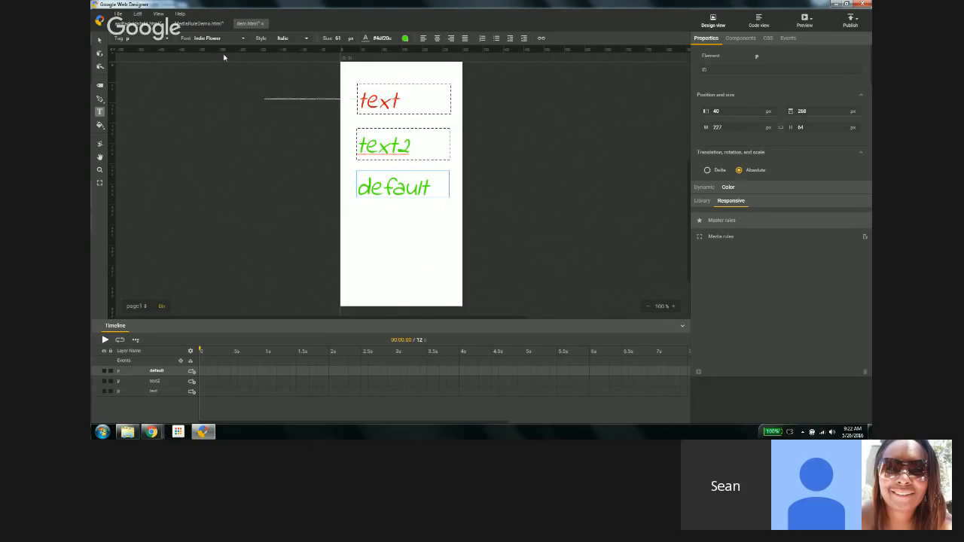
Step: Apply the copied text styles to the headline in the MediaRule demo file, then return to the dem file's default box
click(208, 24)
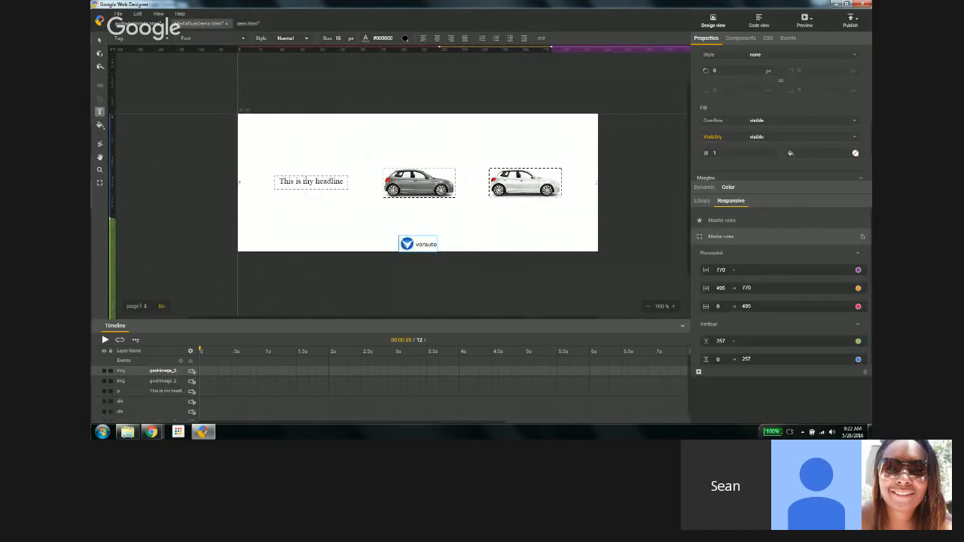
right_click(310, 181)
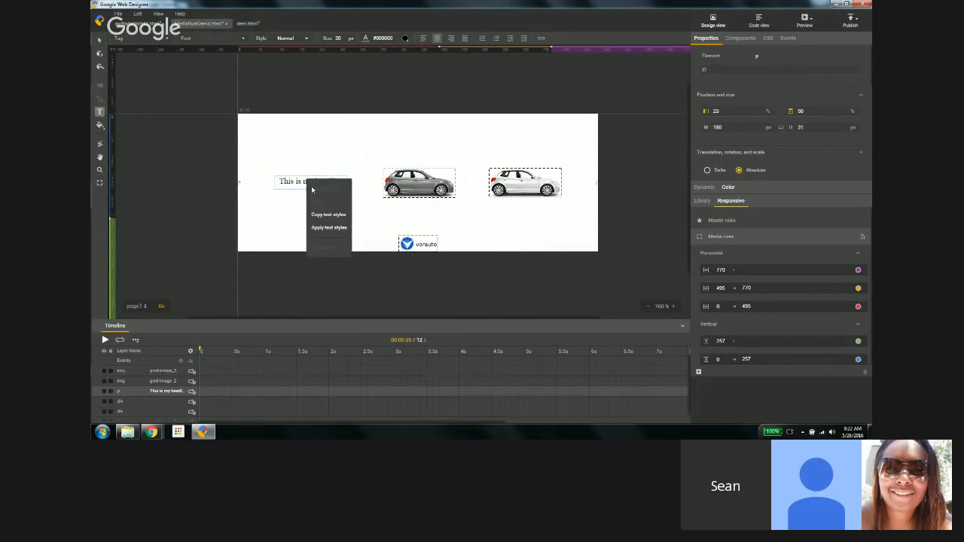
click(330, 227)
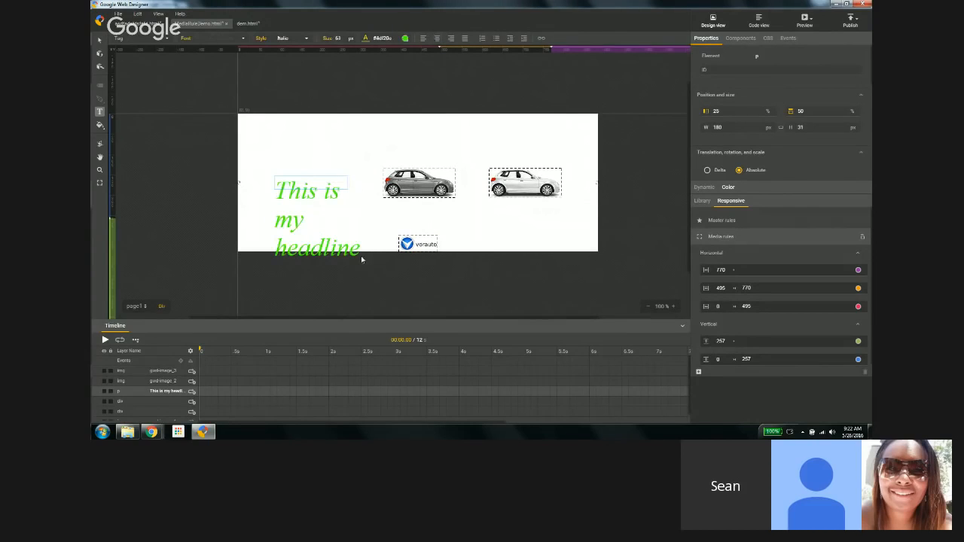
click(249, 24)
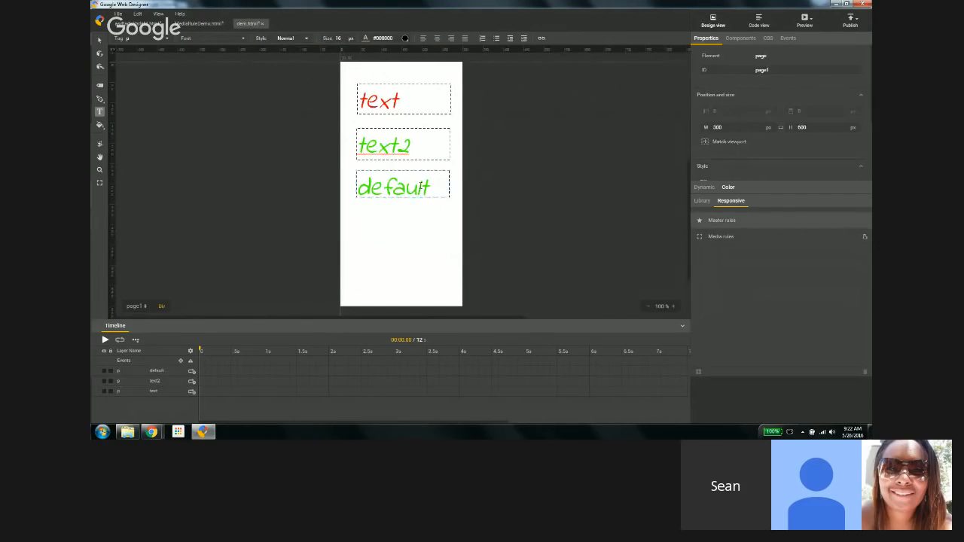
click(433, 185)
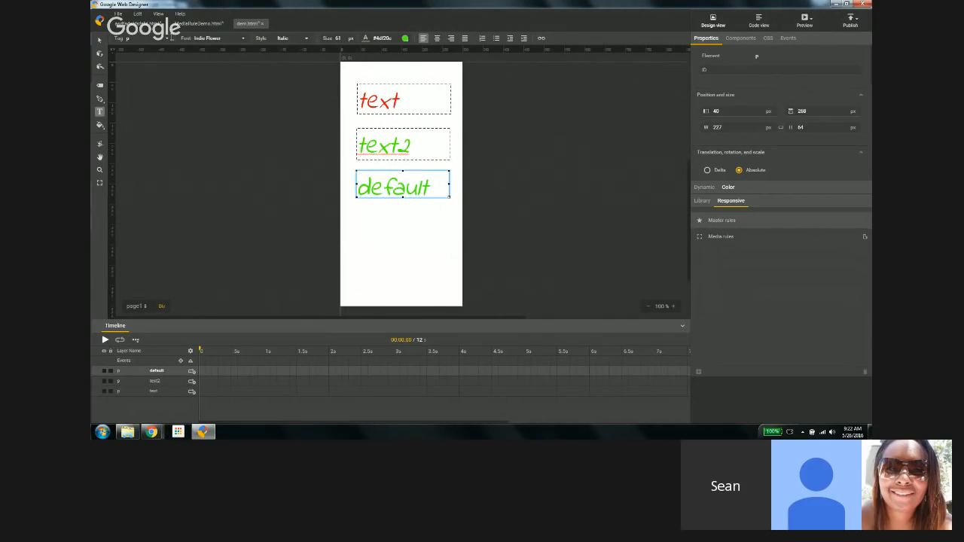
click(170, 39)
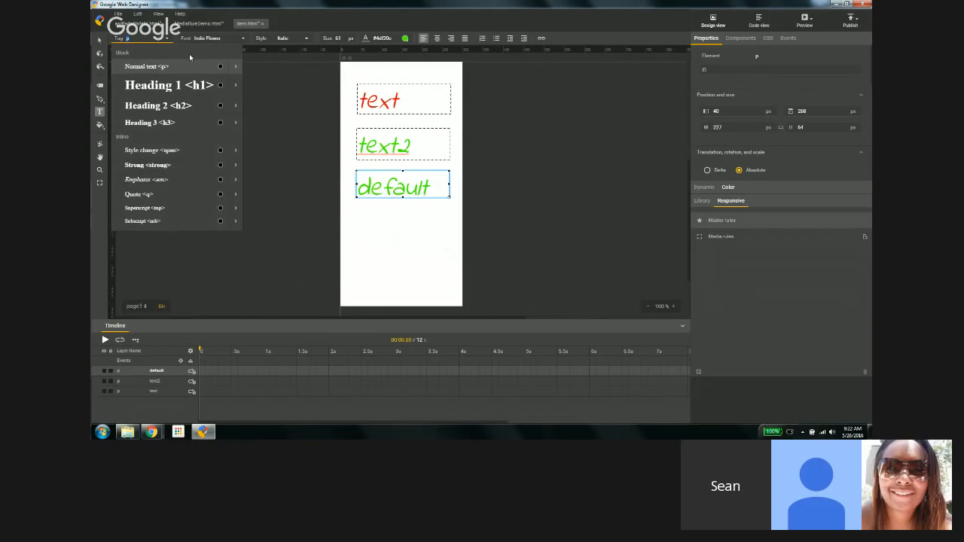
mouse_move(229, 89)
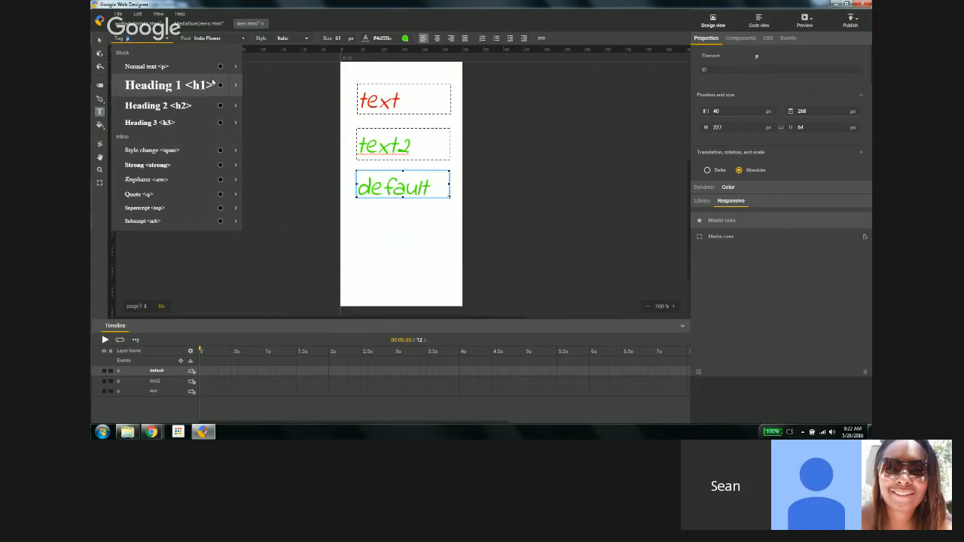
click(390, 179)
click(289, 77)
Step: Set the text tool's tag to Heading 1 <h1>
click(165, 40)
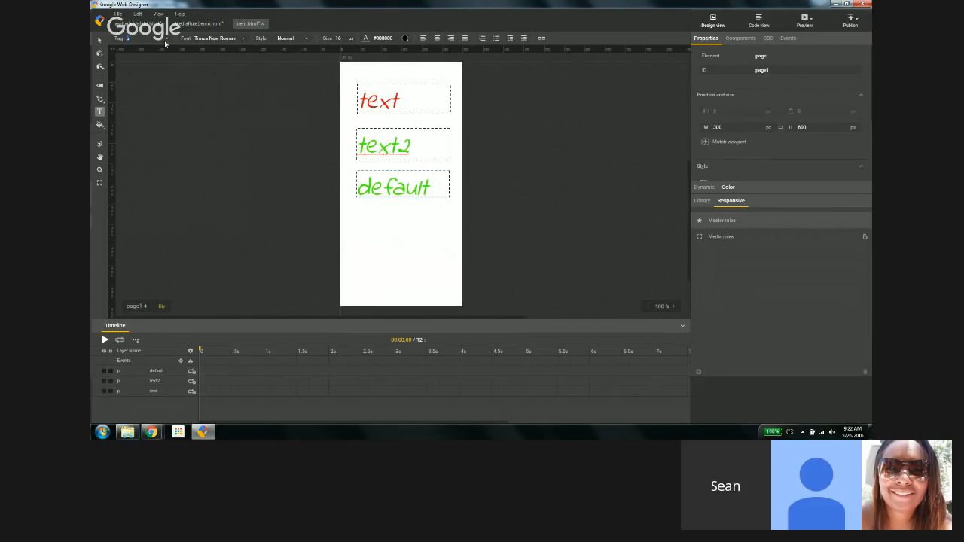
click(166, 42)
click(162, 82)
click(166, 42)
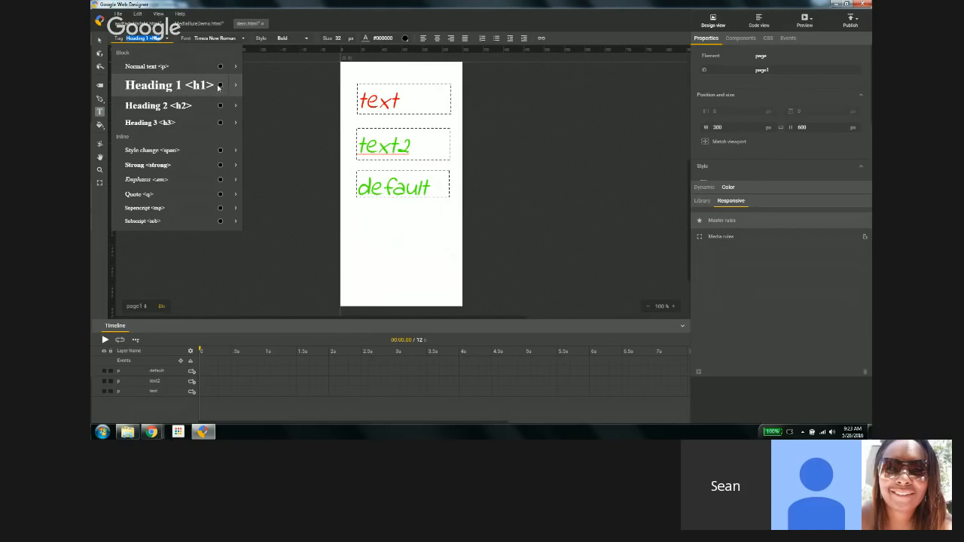
click(358, 217)
click(358, 216)
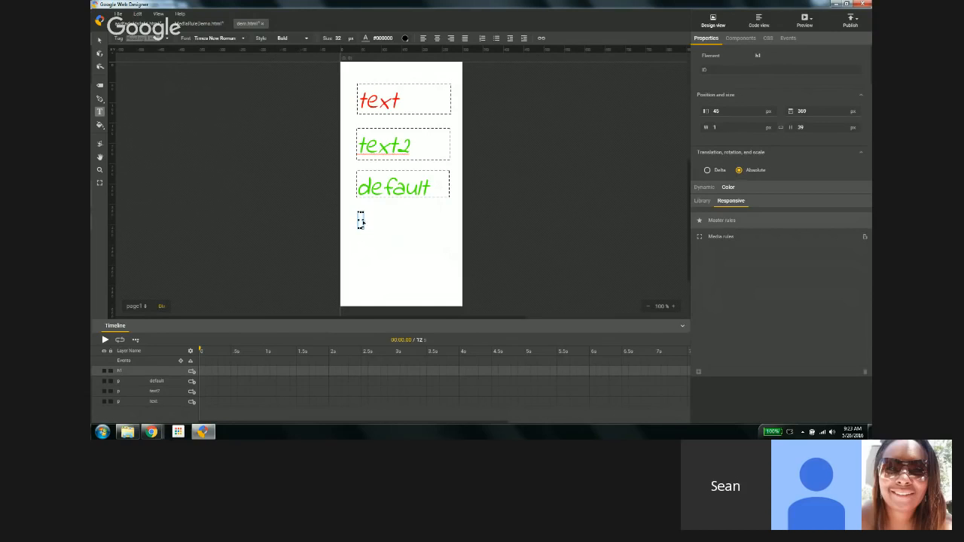
drag(359, 218, 450, 227)
key(Escape)
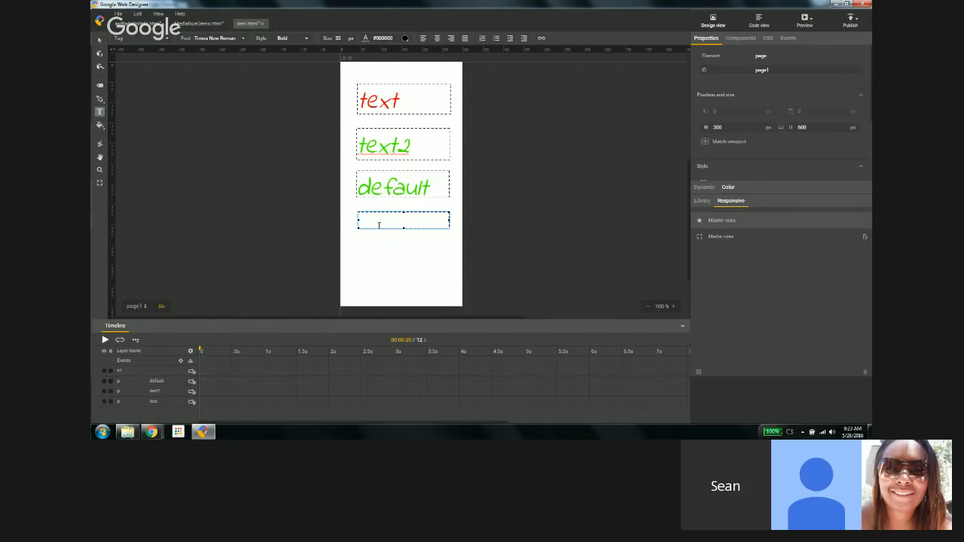
Step: Add a Heading 1 text box near the page's lower left and enter heading 1`
click(349, 255)
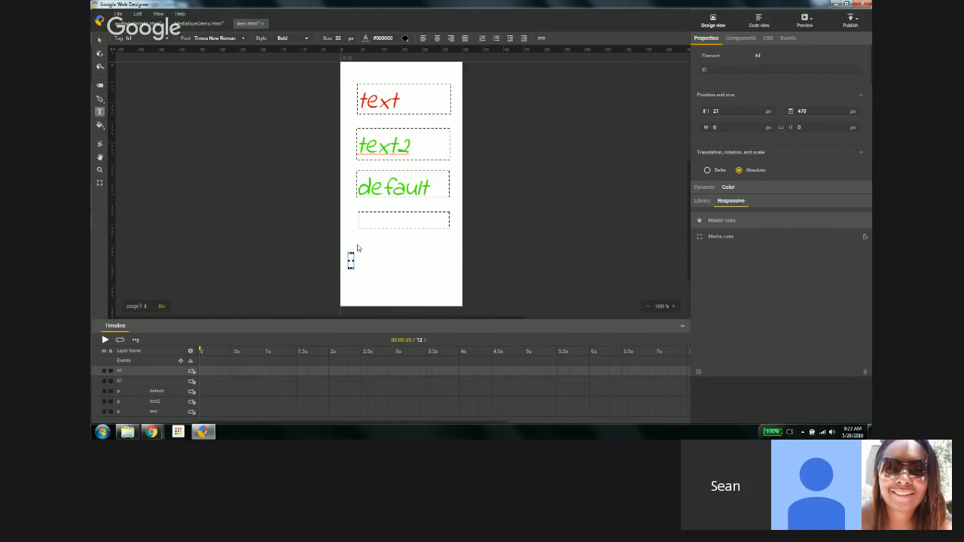
text(heading 1`)
Step: Move the heading 1 text box up and towards the page's centre
click(166, 42)
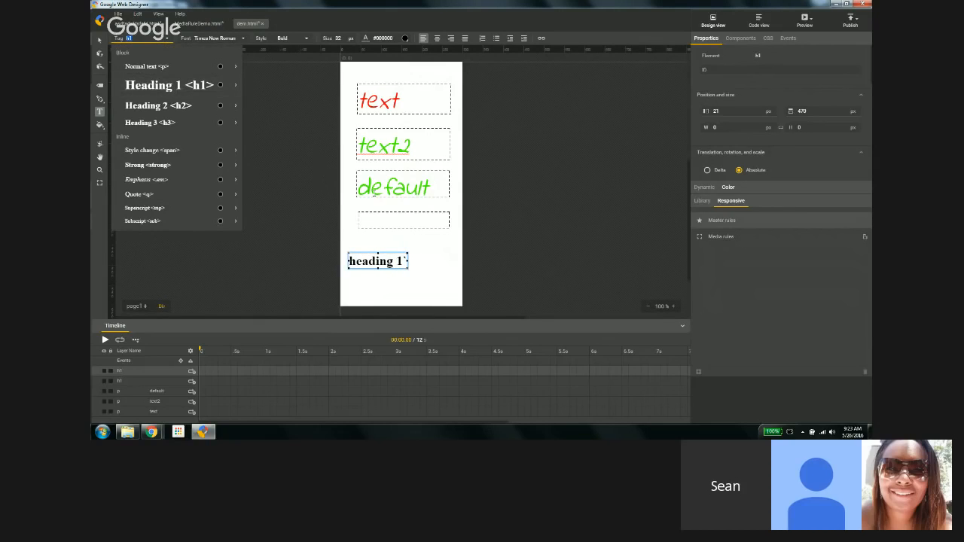
drag(386, 253, 407, 241)
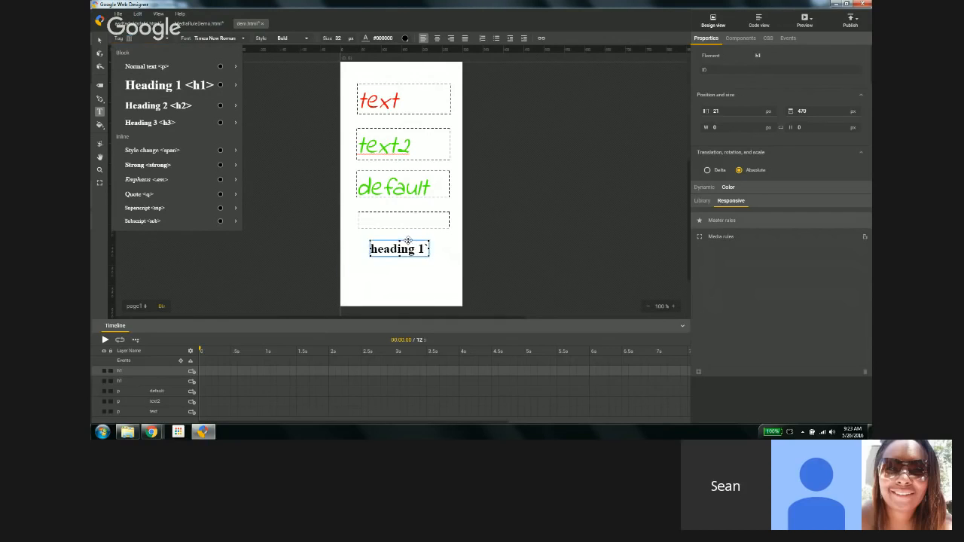
click(395, 221)
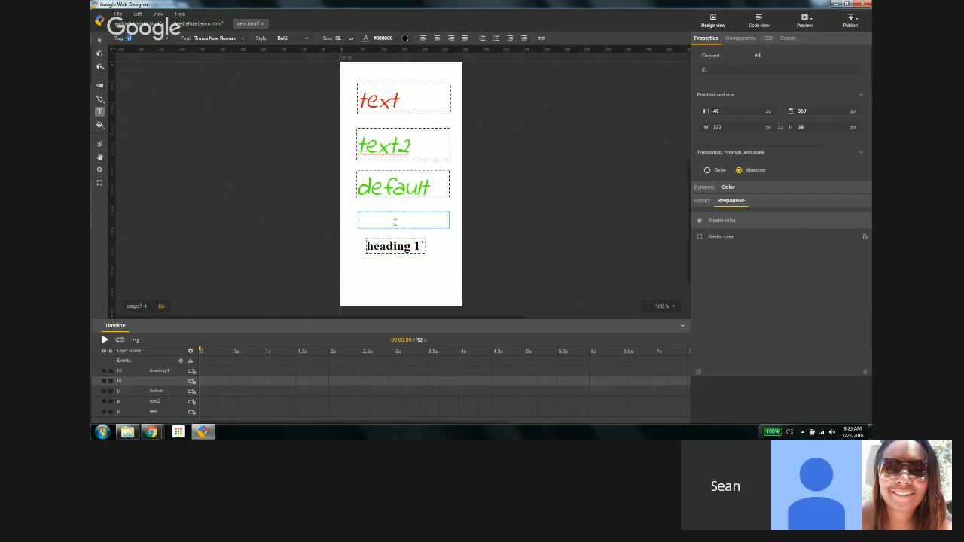
click(384, 241)
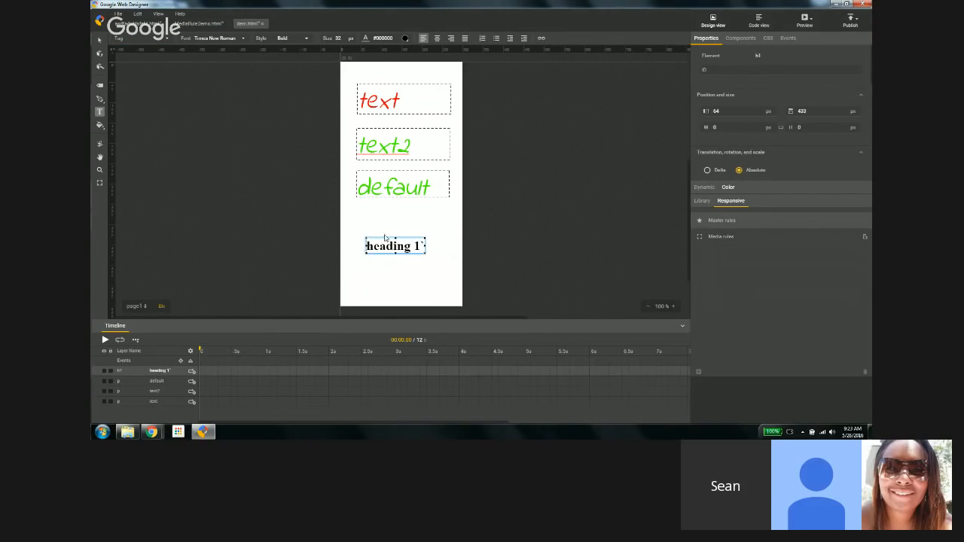
click(385, 235)
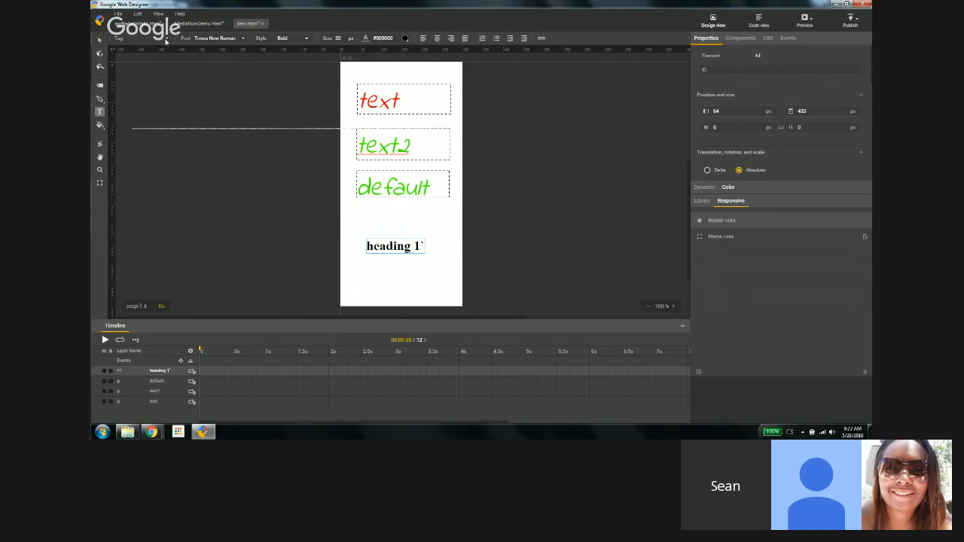
Step: Set the first text box's Indie Flower italic red styling as the default for Heading 1
click(426, 101)
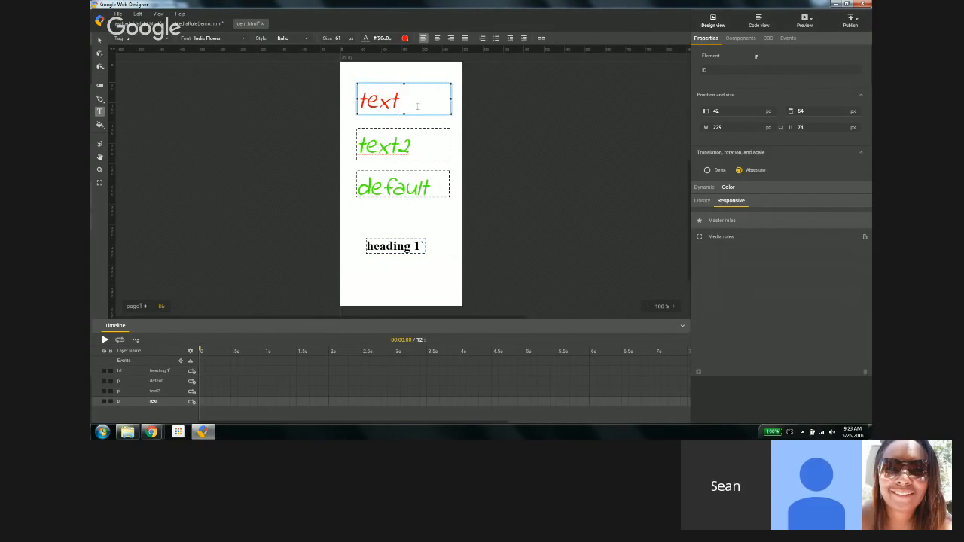
click(165, 40)
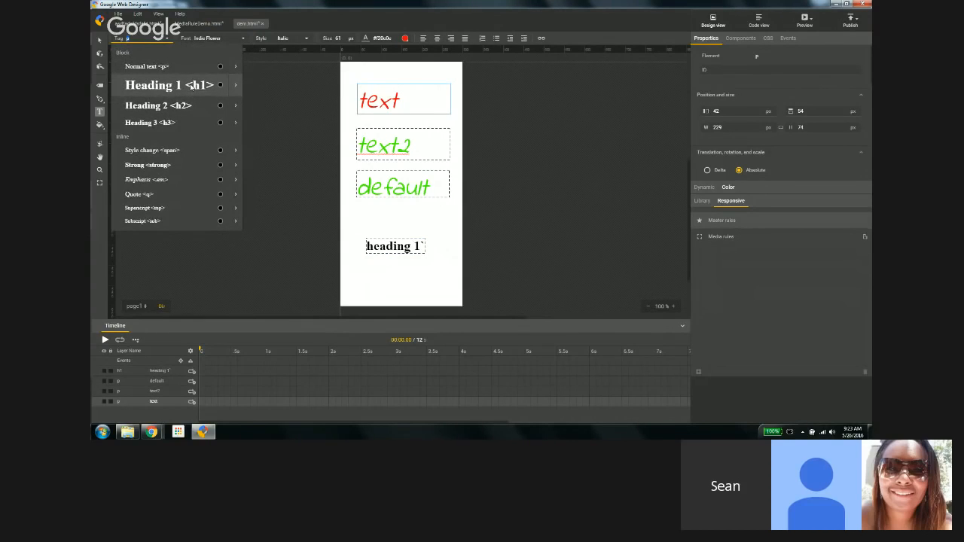
mouse_move(235, 85)
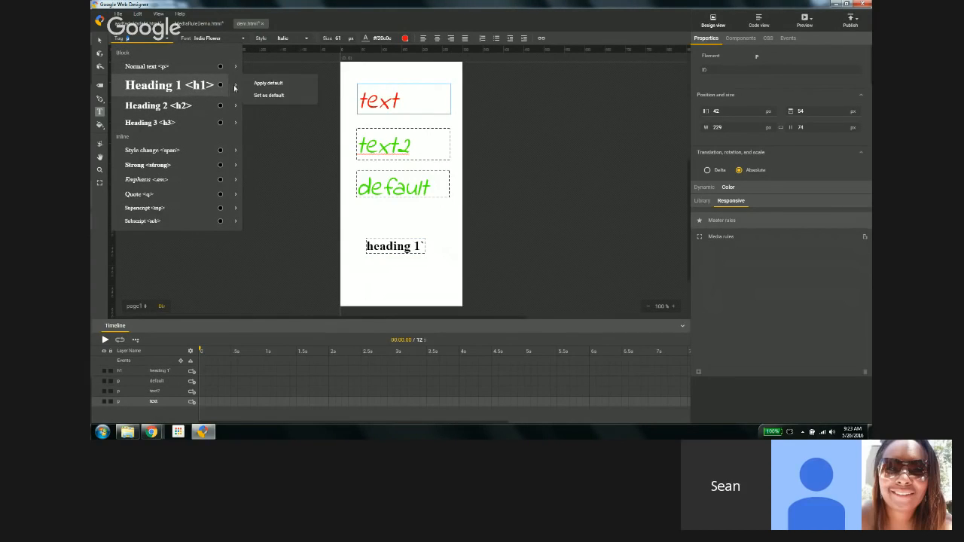
click(278, 98)
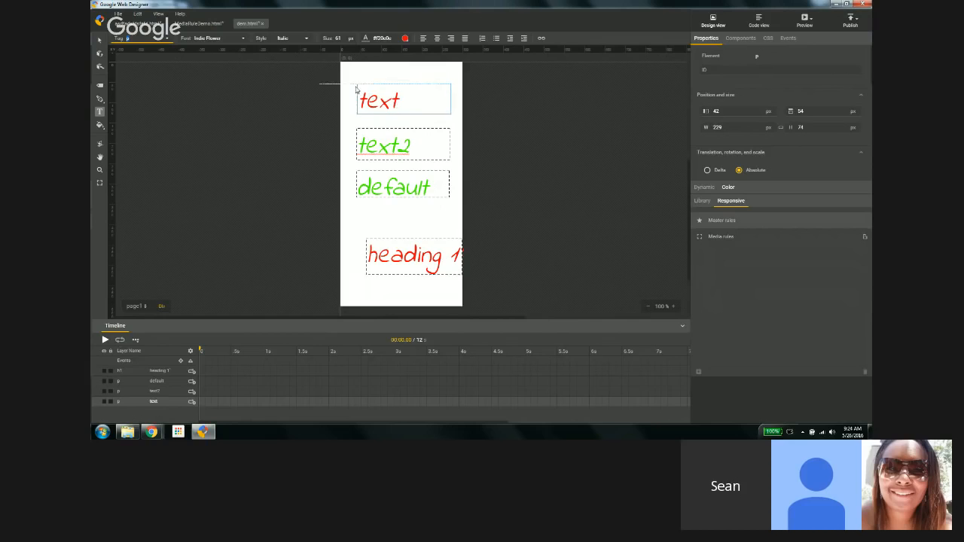
Step: Apply the Normal text default style to the first text box
click(380, 98)
click(379, 98)
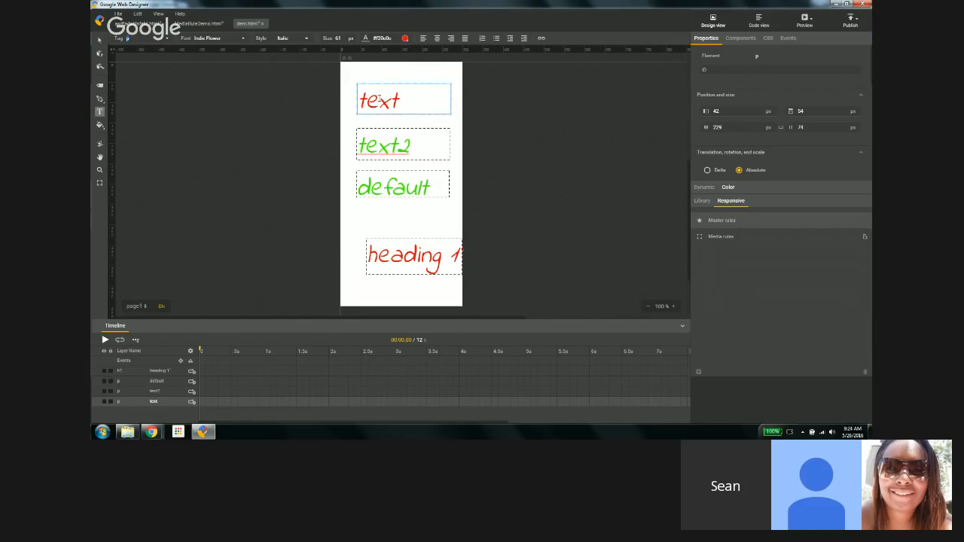
click(166, 40)
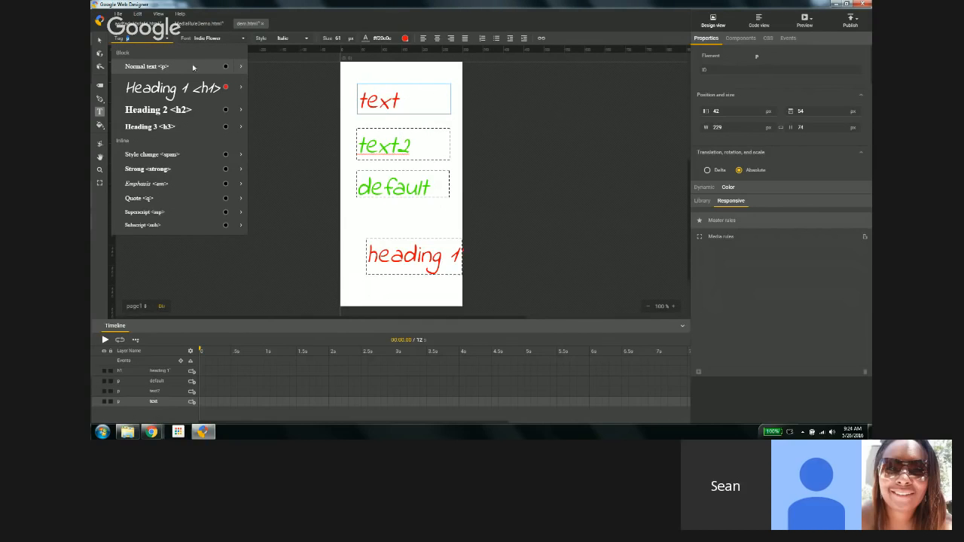
mouse_move(230, 67)
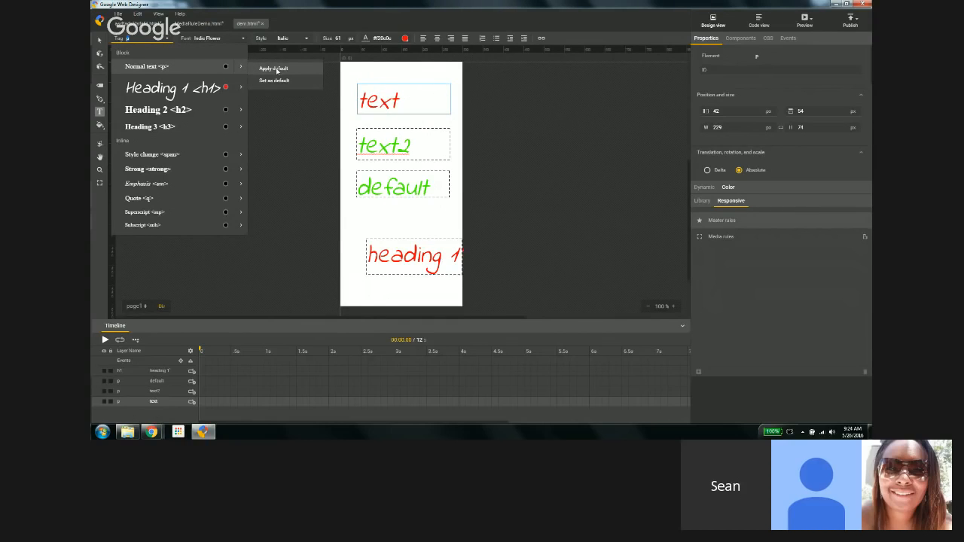
click(277, 71)
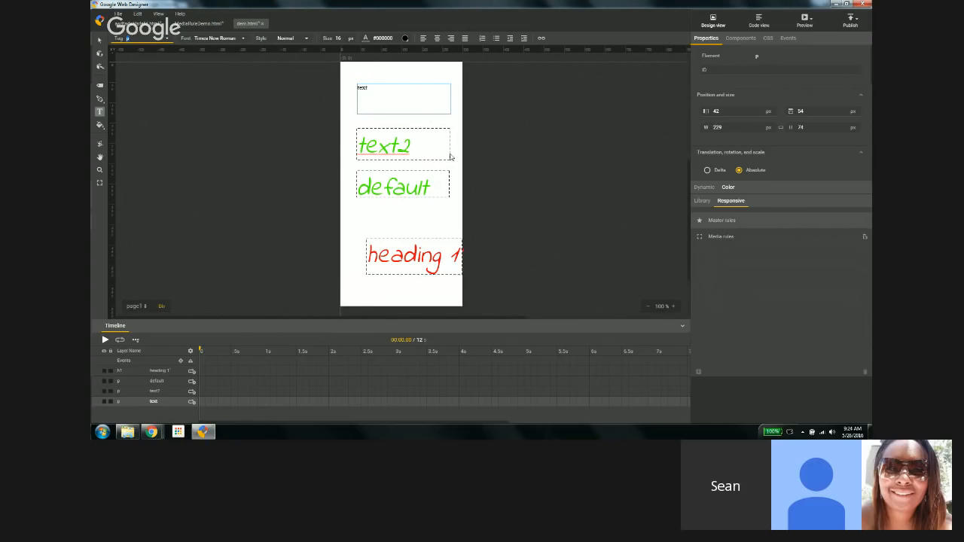
Step: Switch to Code view and select the page's text style rules
click(404, 248)
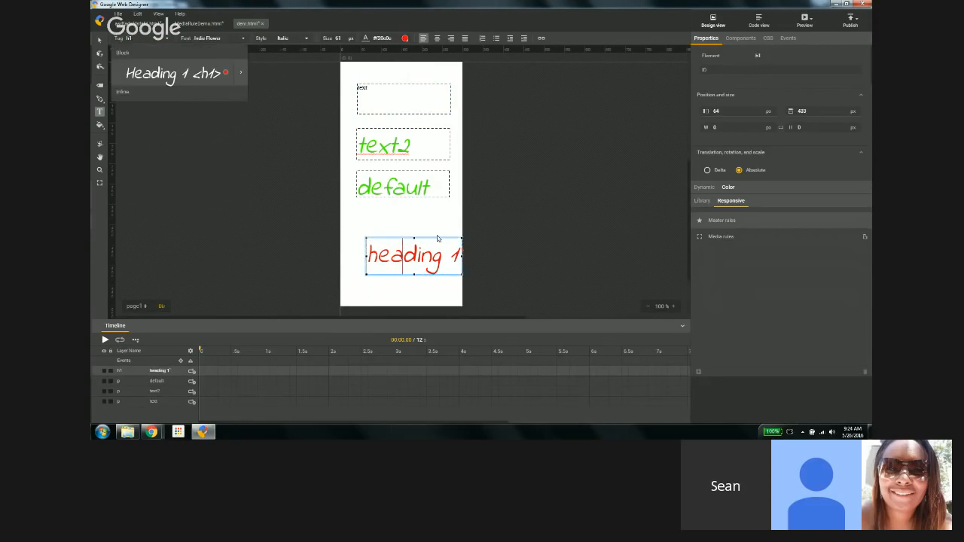
click(514, 201)
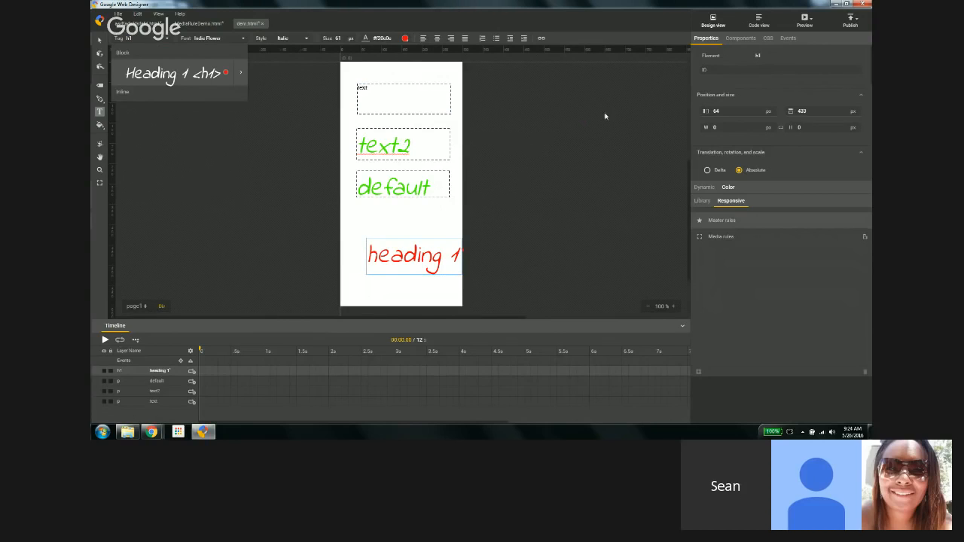
click(766, 25)
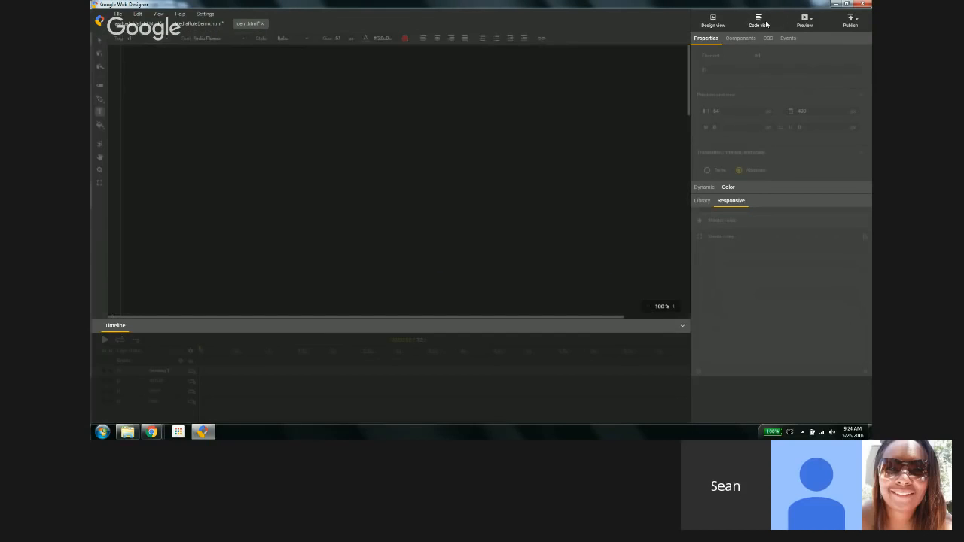
drag(120, 161, 118, 288)
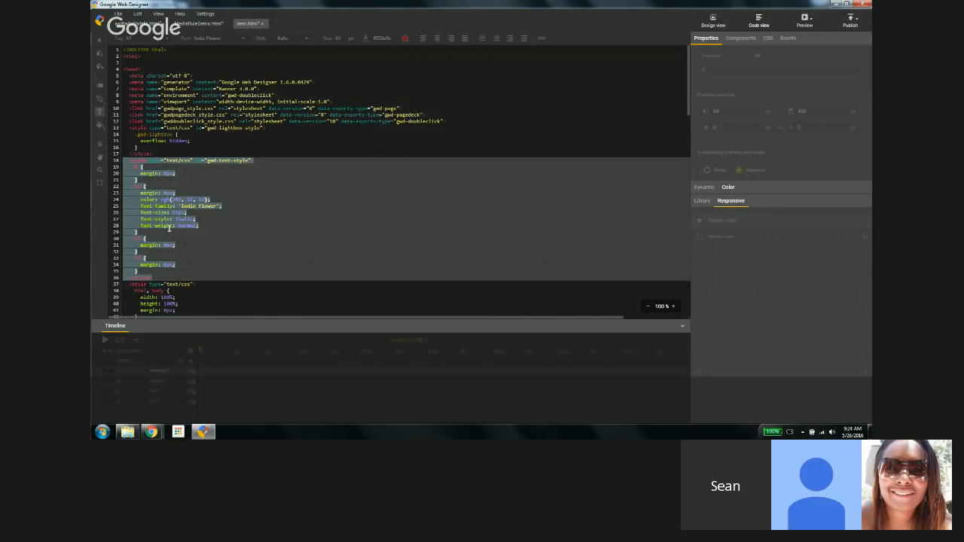
Step: Select the heading 1 box in Design view and return to Code view
click(714, 22)
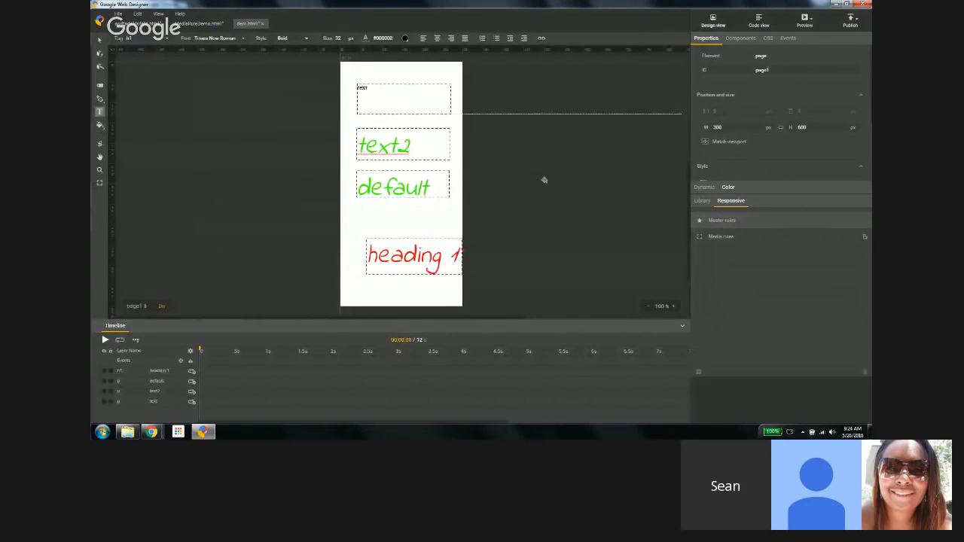
click(410, 249)
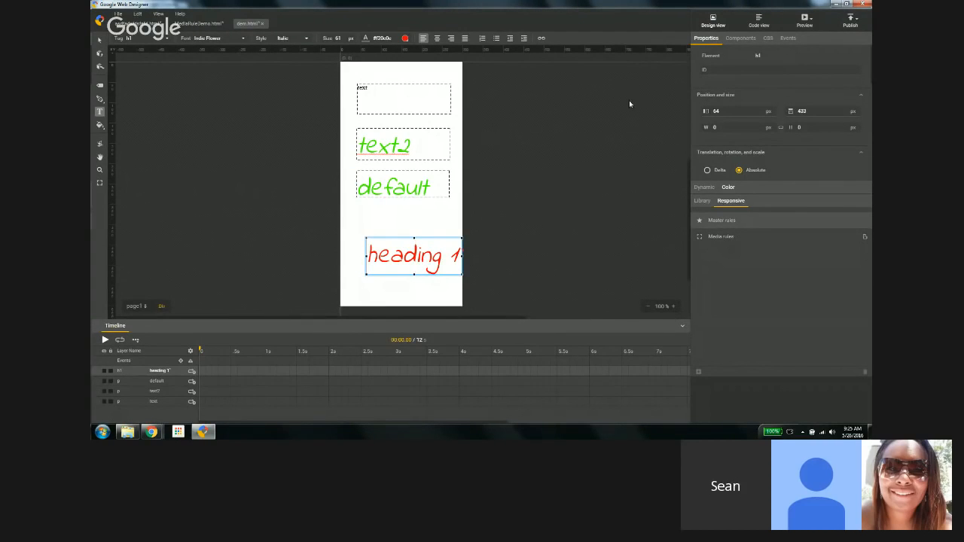
click(755, 25)
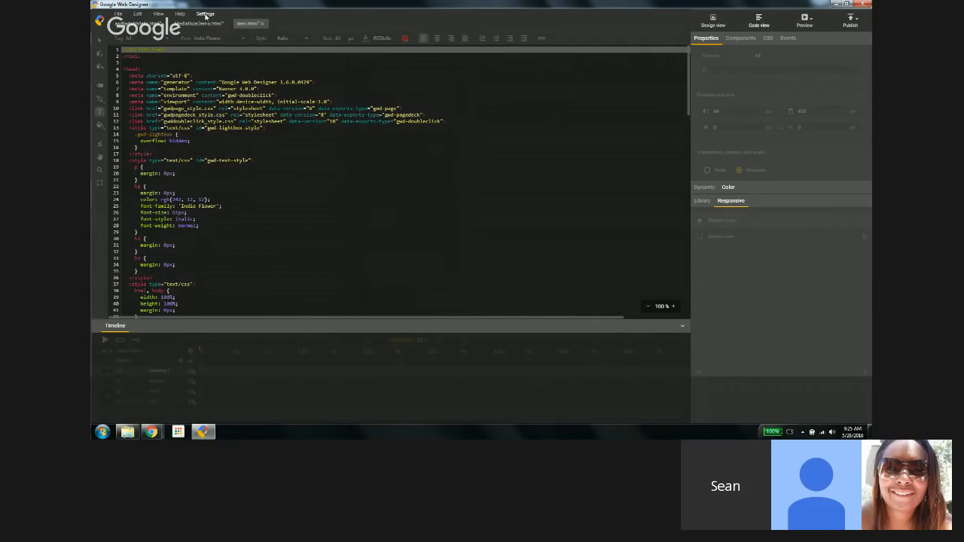
Step: Switch the code editor theme to eclipse
click(204, 14)
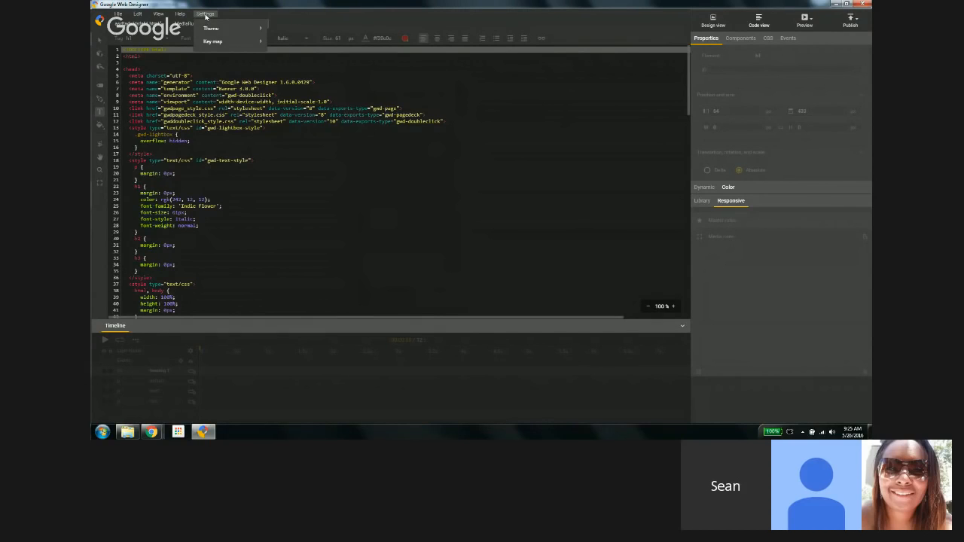
mouse_move(211, 28)
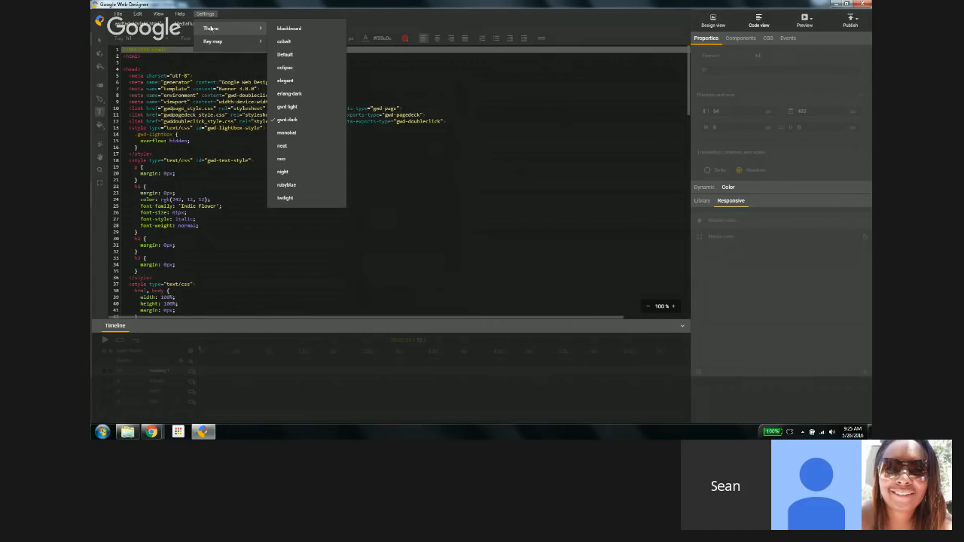
click(290, 67)
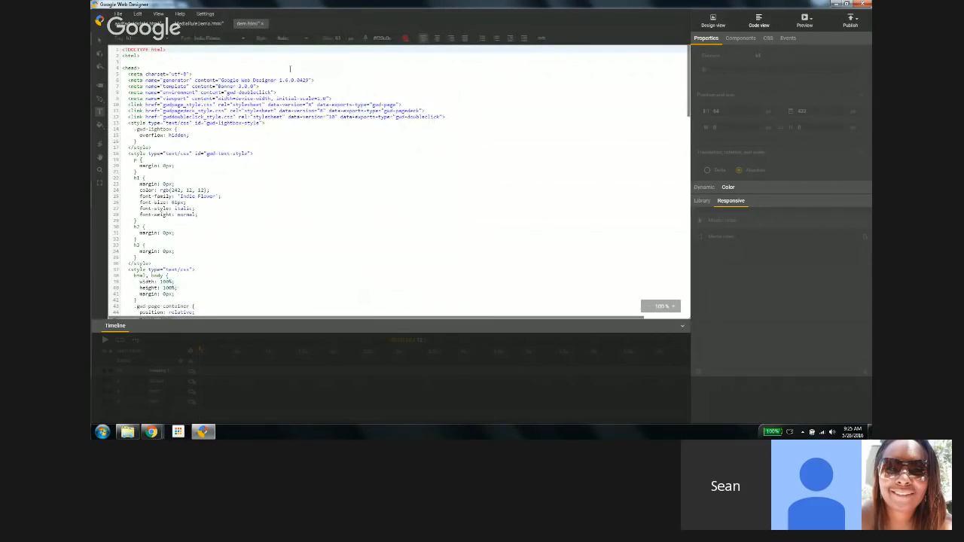
Step: Switch the code editor theme to cobalt
click(211, 15)
mouse_move(216, 28)
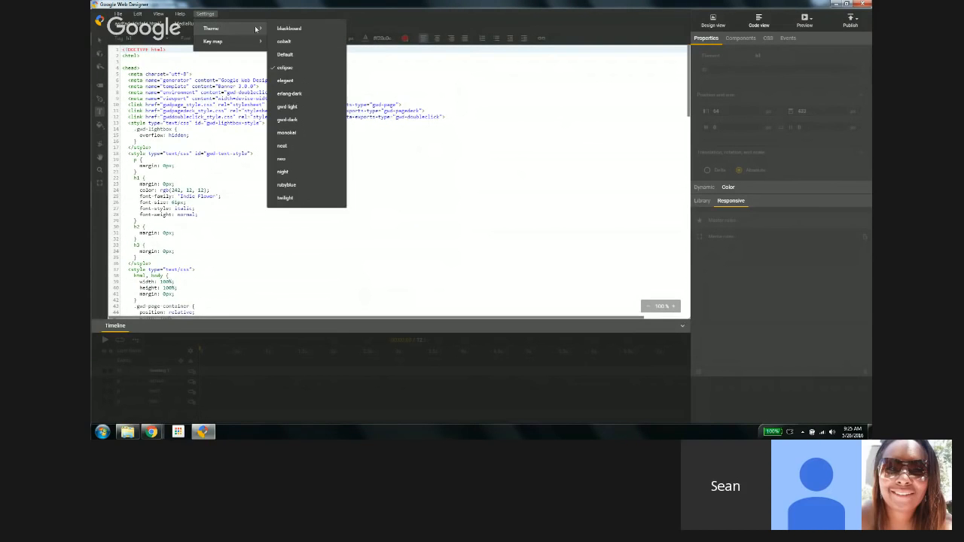
click(276, 41)
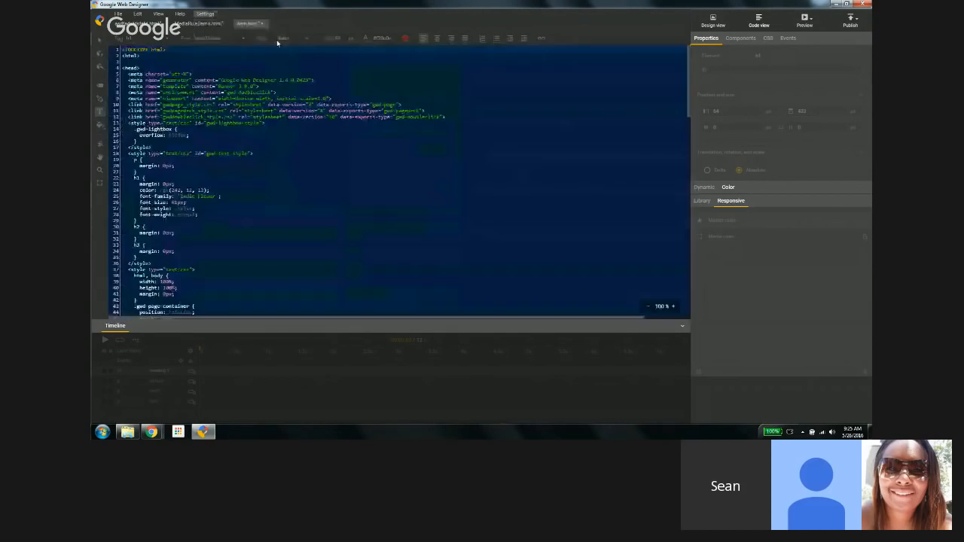
Step: Switch the code editor theme to elegant
click(203, 13)
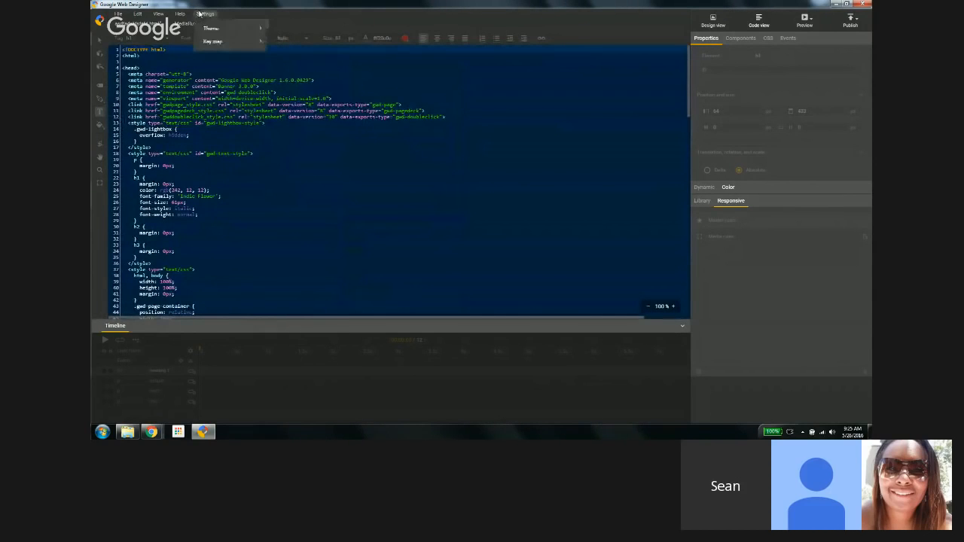
mouse_move(212, 28)
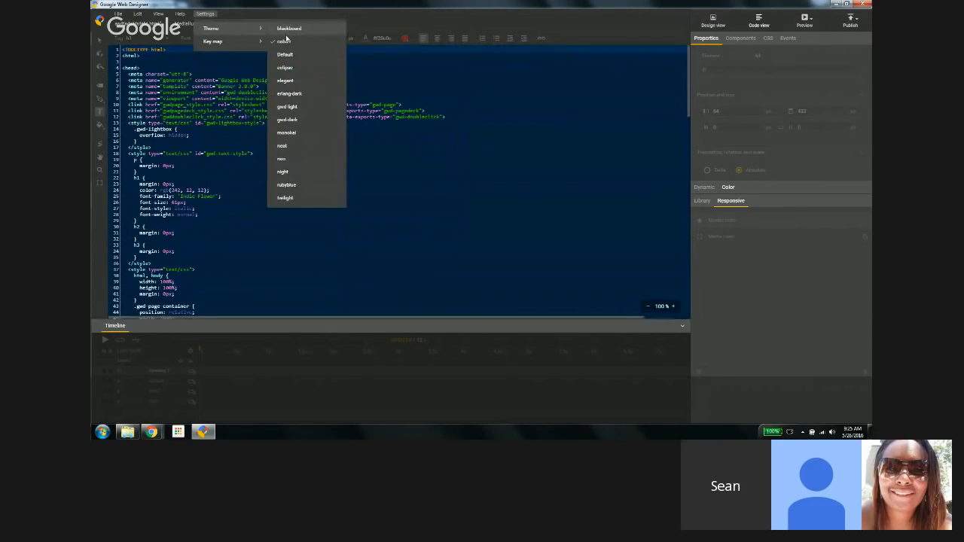
click(291, 80)
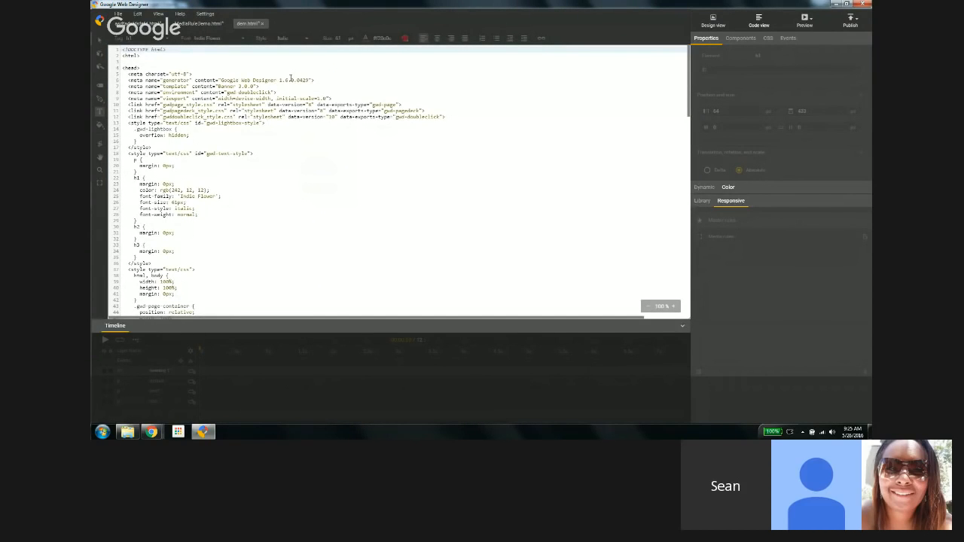
Step: Switch the code editor key map to Default
click(205, 14)
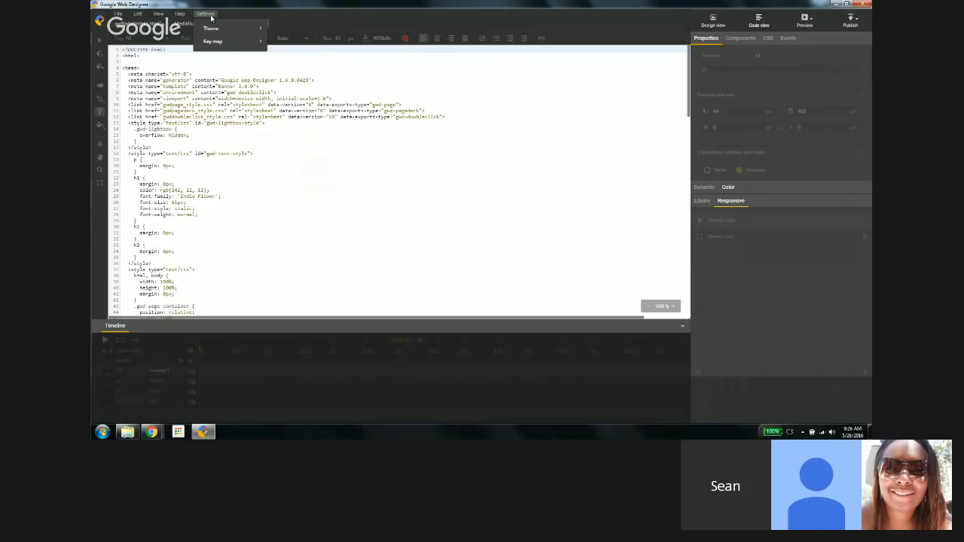
mouse_move(215, 42)
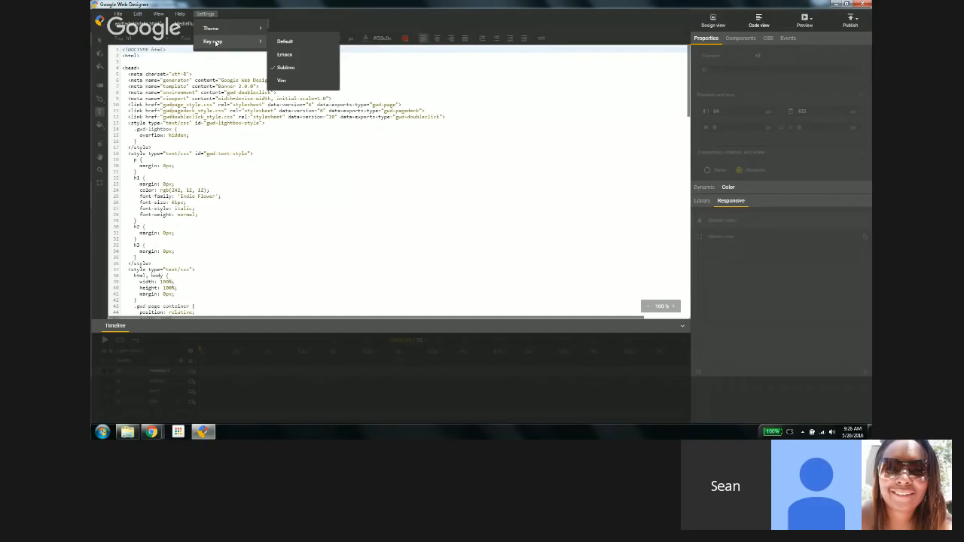
click(274, 42)
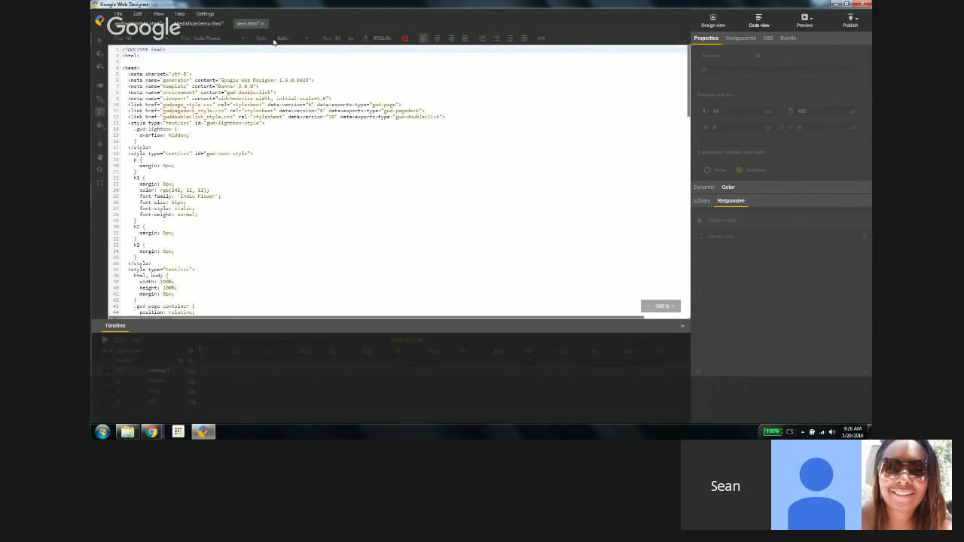
Step: Switch the code editor key map back to Sublime
click(205, 13)
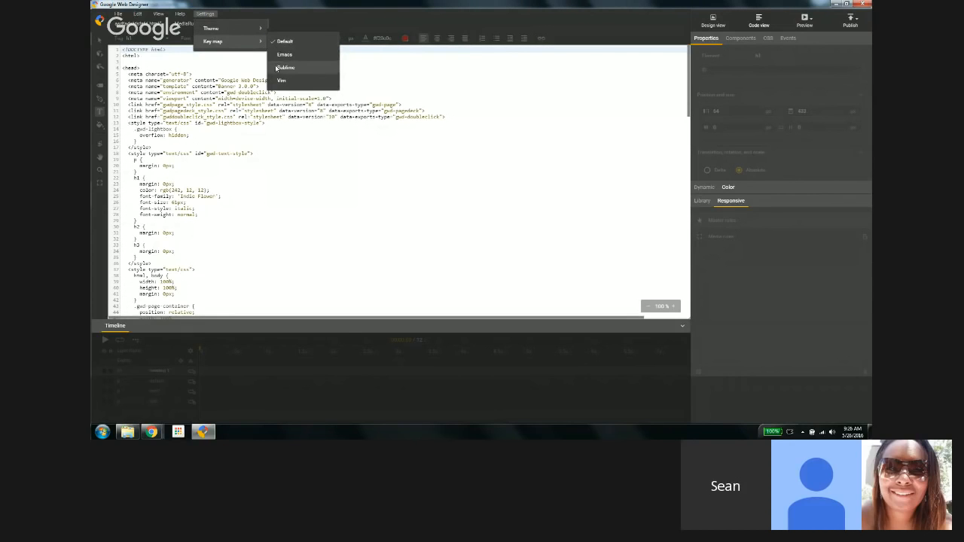
click(277, 68)
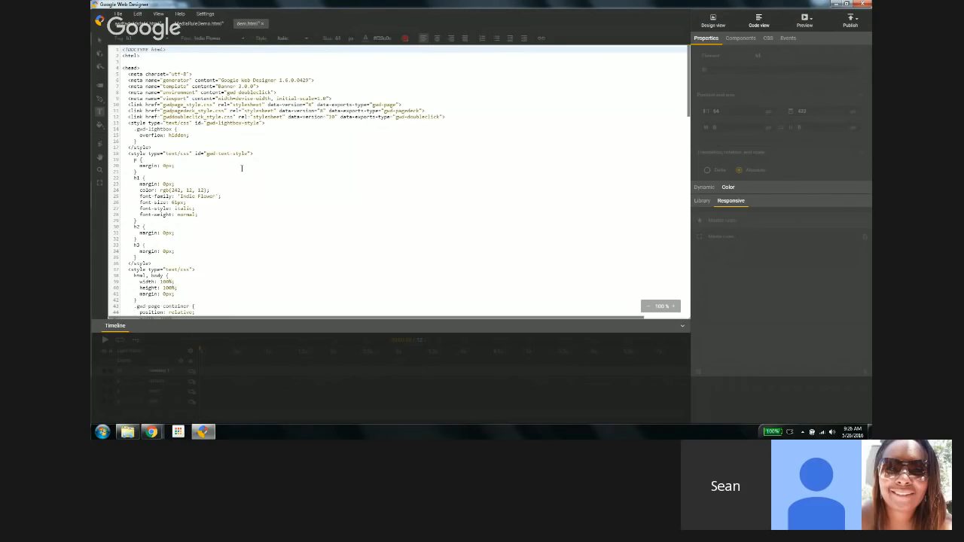
Step: Select and delete the opening lines of the gwd-text-style block, then undo the deletion
click(198, 155)
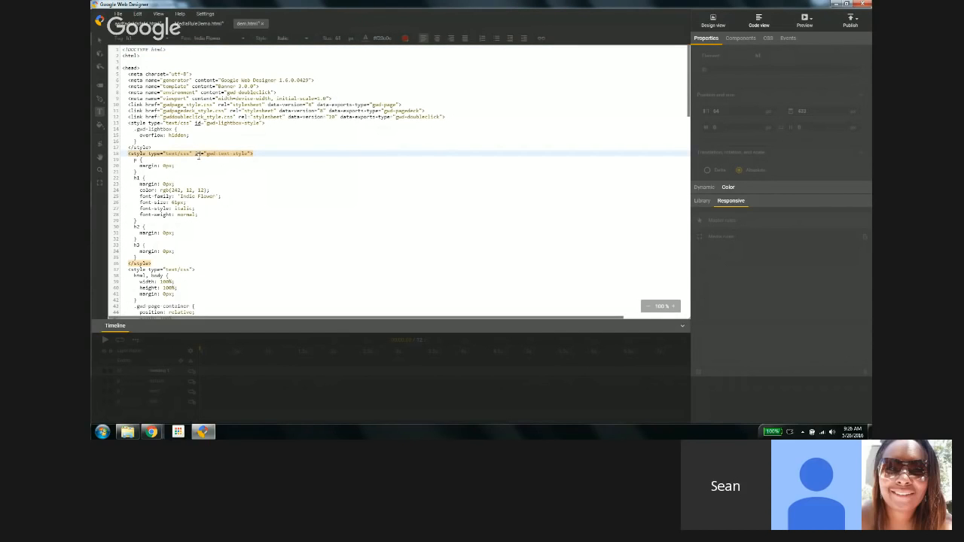
key(shift+Down)
key(shift+Down)
key(shift+Down)
key(shift+Down)
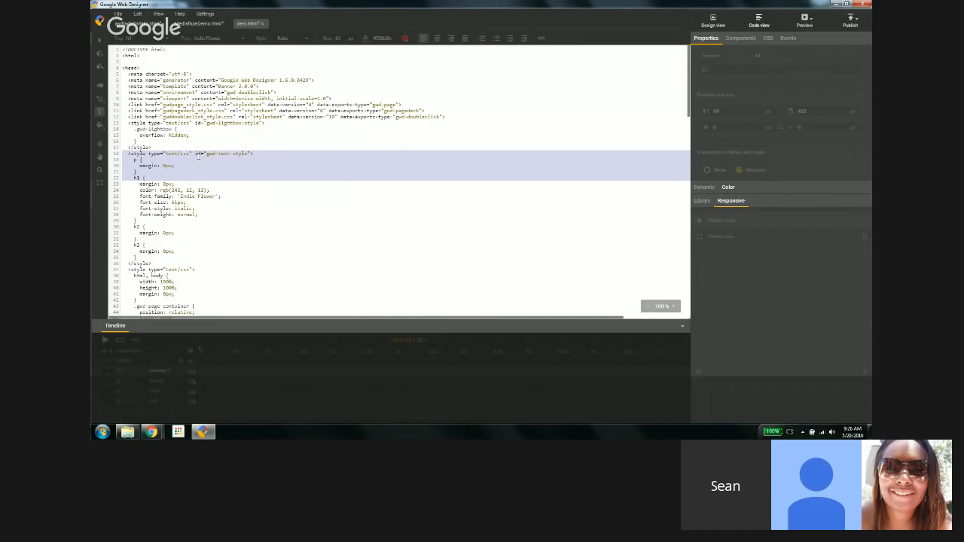
key(Delete)
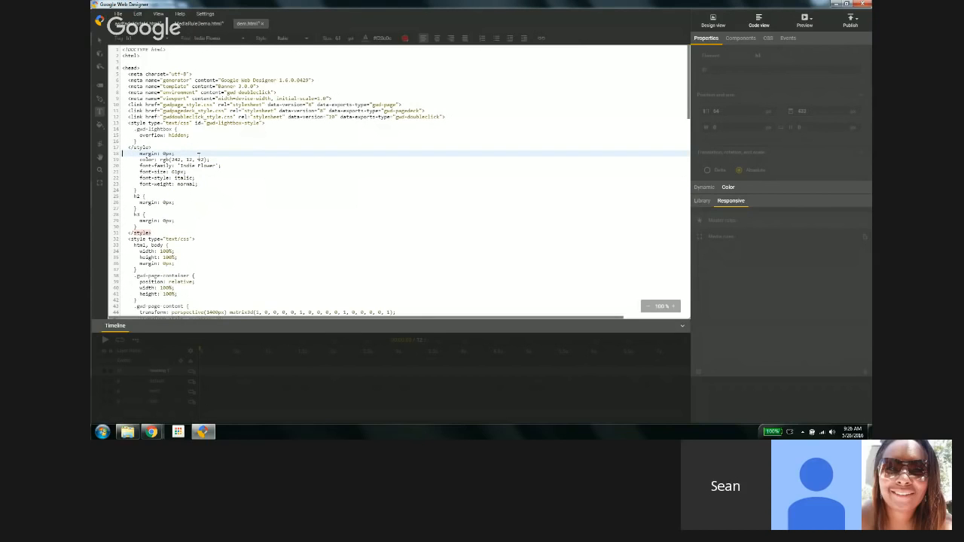
key(ctrl+z)
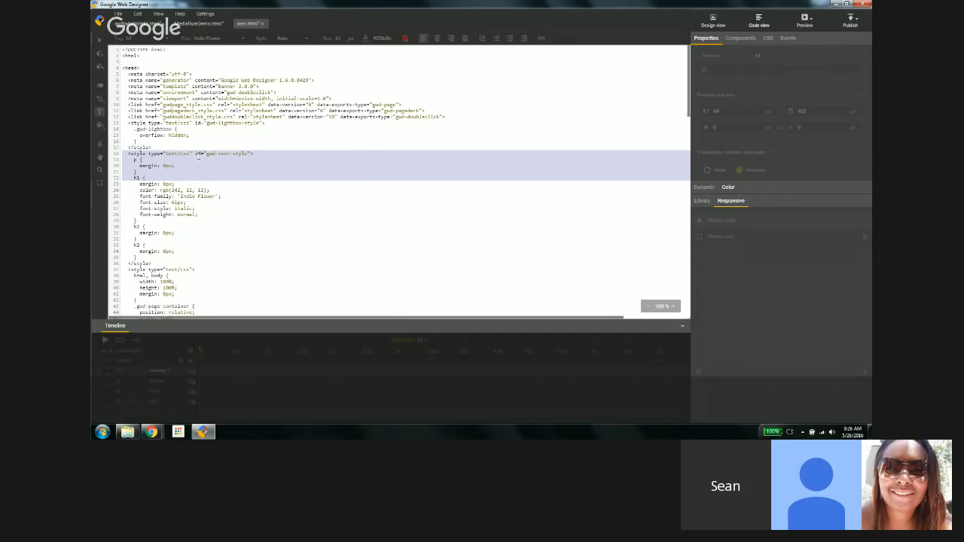